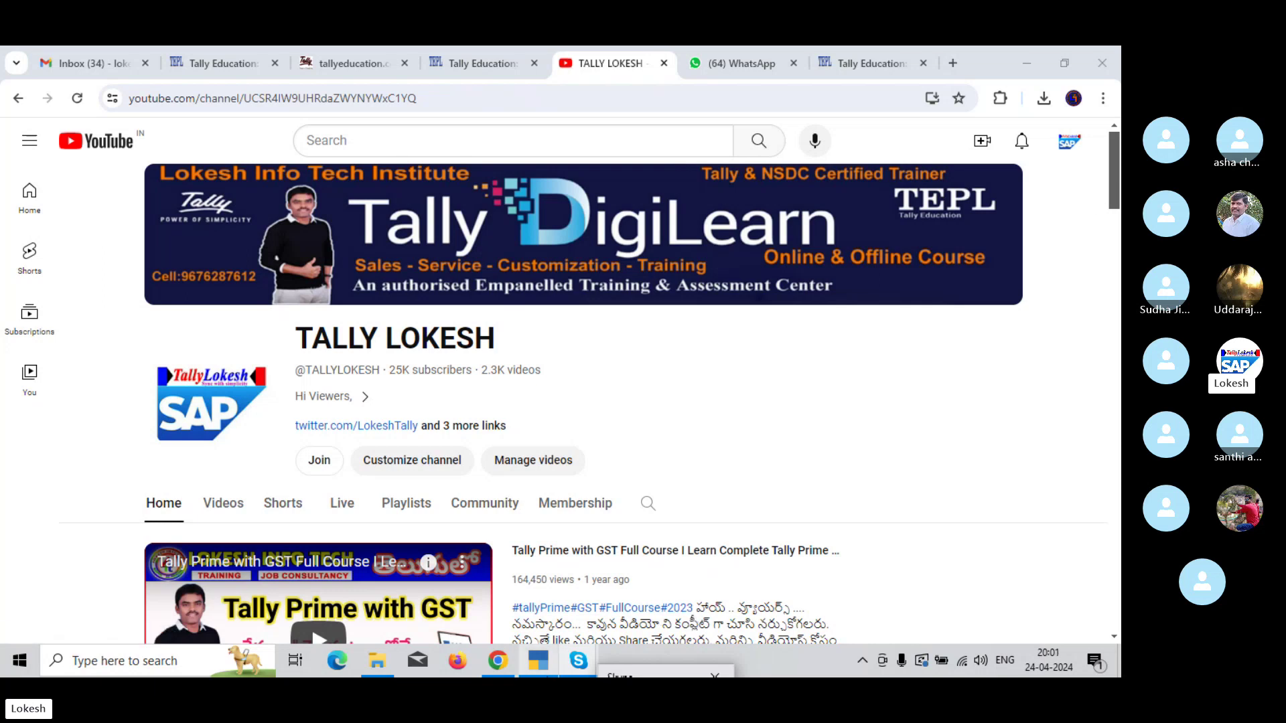
Switch to TallyPrime and start creating a new company
mouse_move(538, 661)
left_click(552, 579)
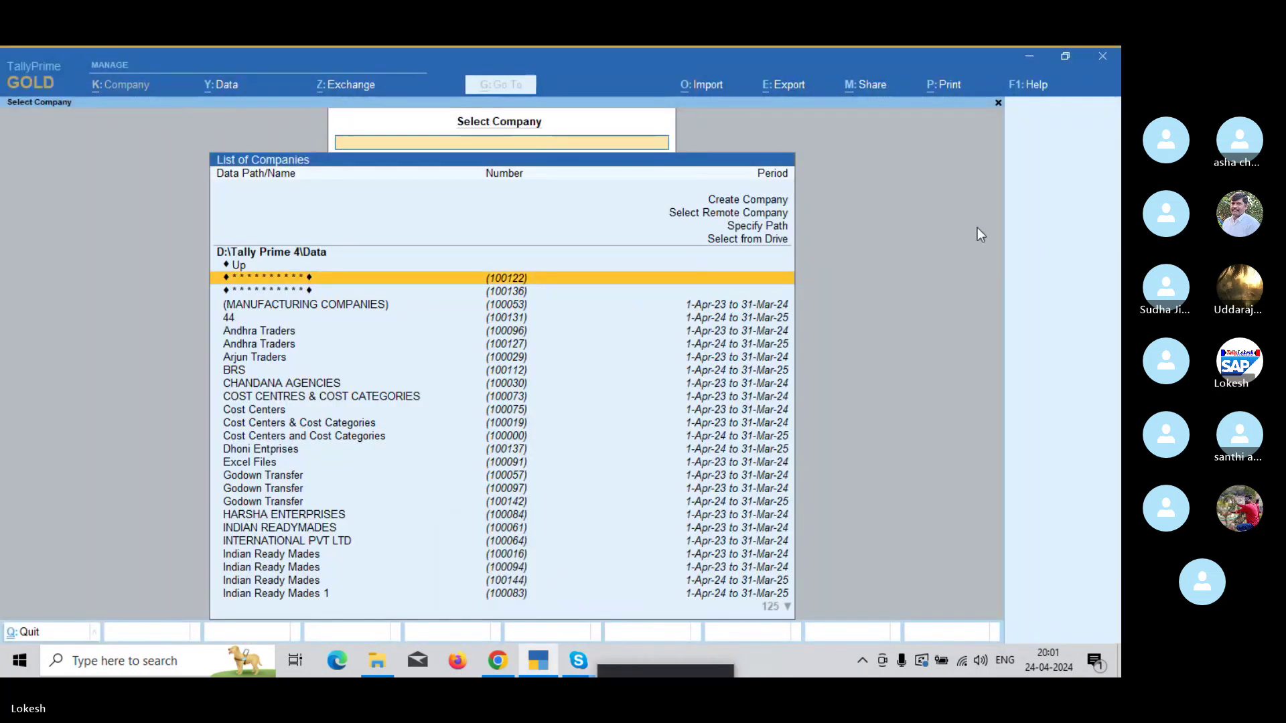
key("Up")
key("Up")
key("Up")
key("Up")
key("Up")
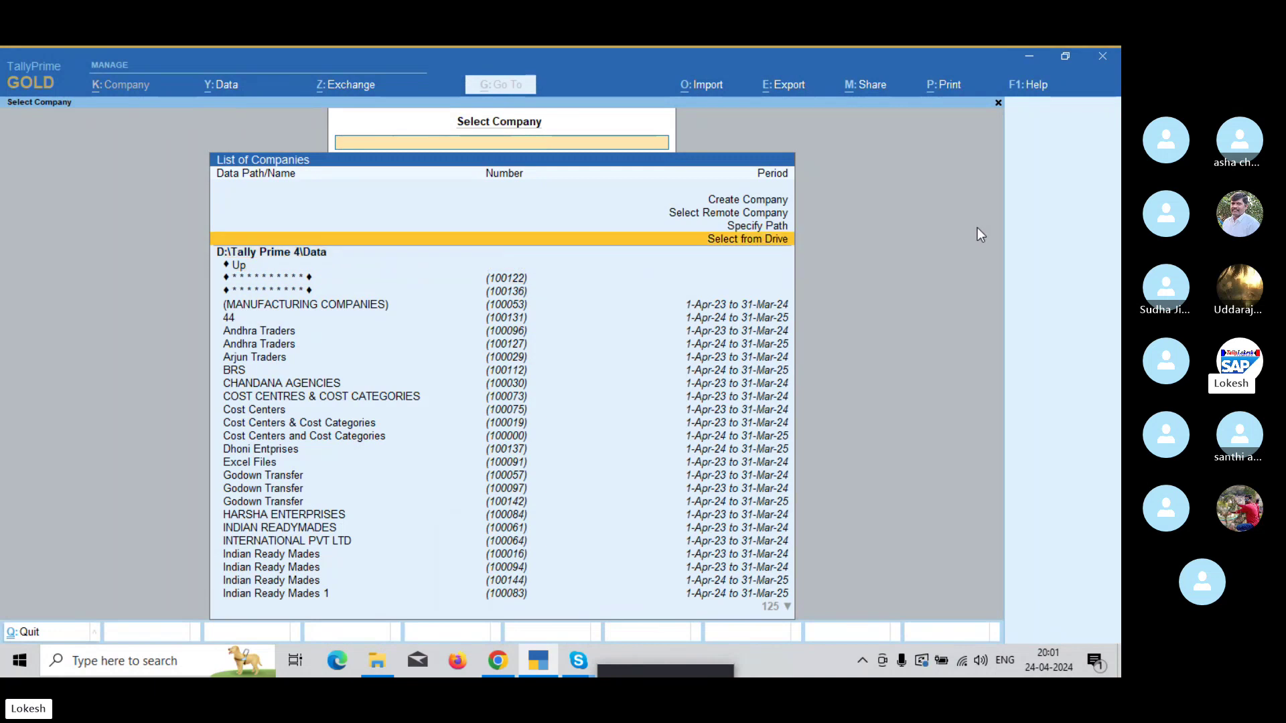
key("Return")
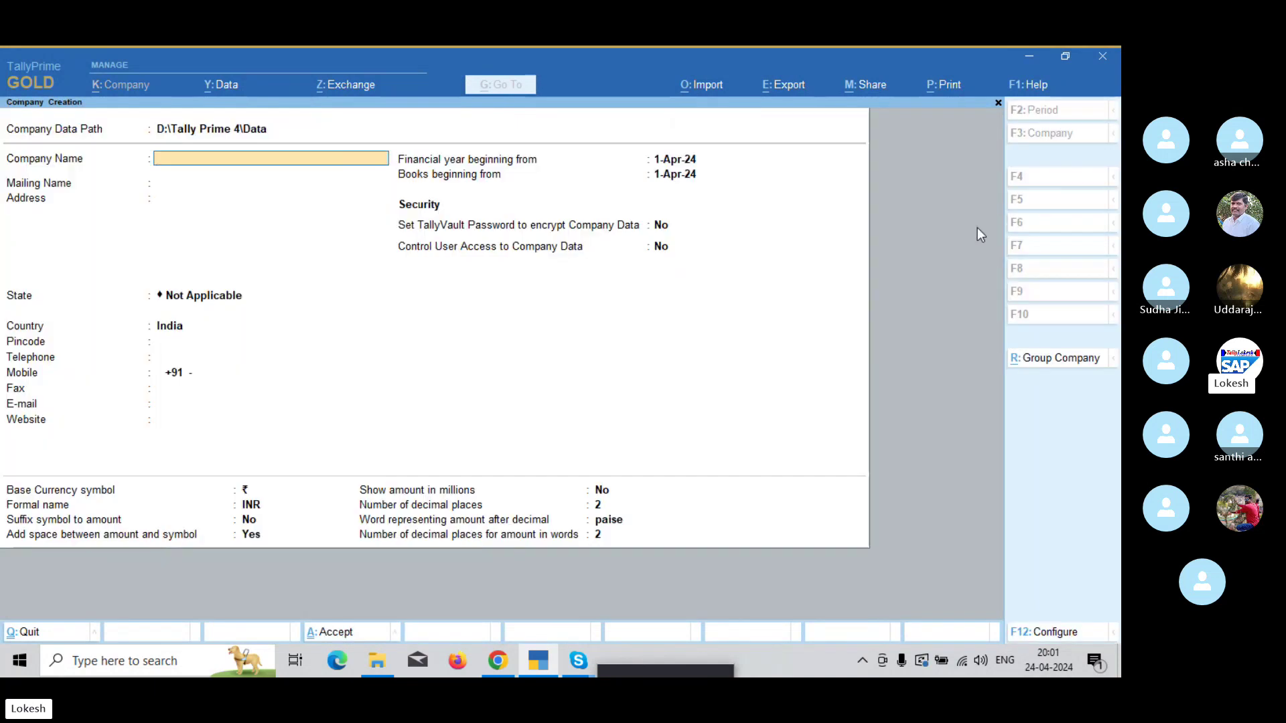
Create the company Andhra Traders with Andhra Pradesh as state and India as country, leaving the address and contact details blank
type("Andhra Traders")
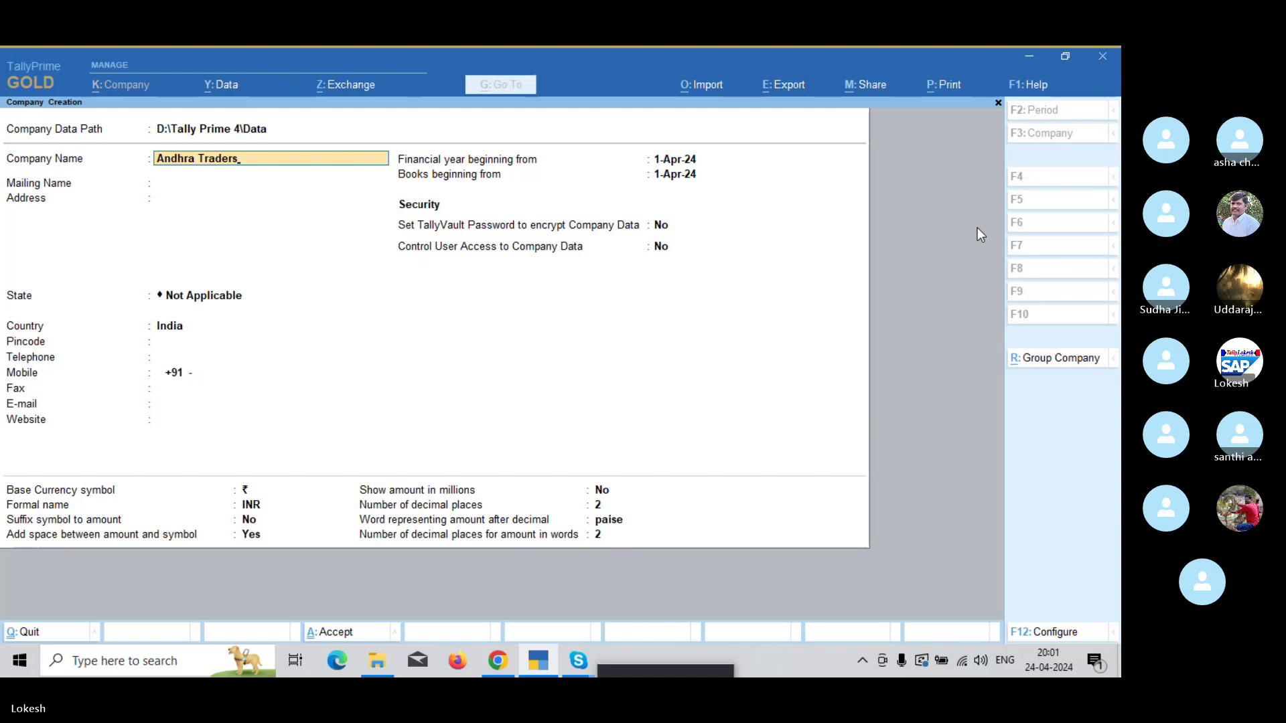
key("Return")
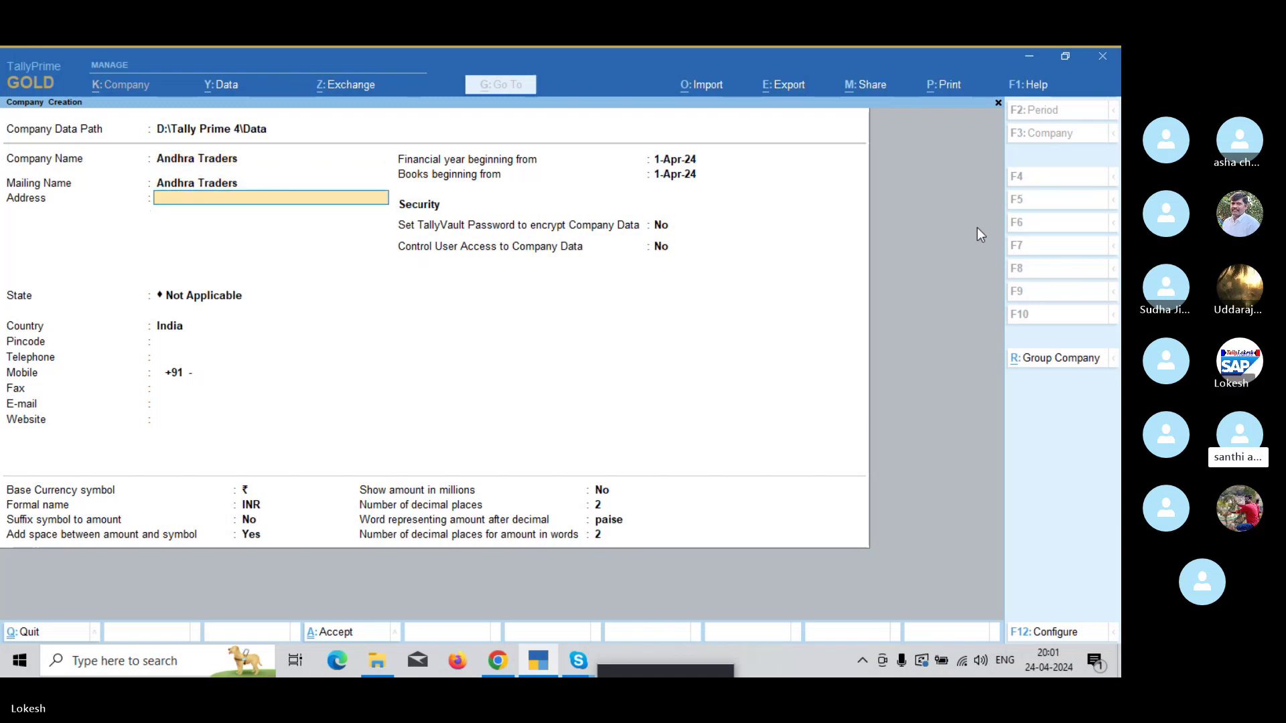
key("Return")
key("Return")
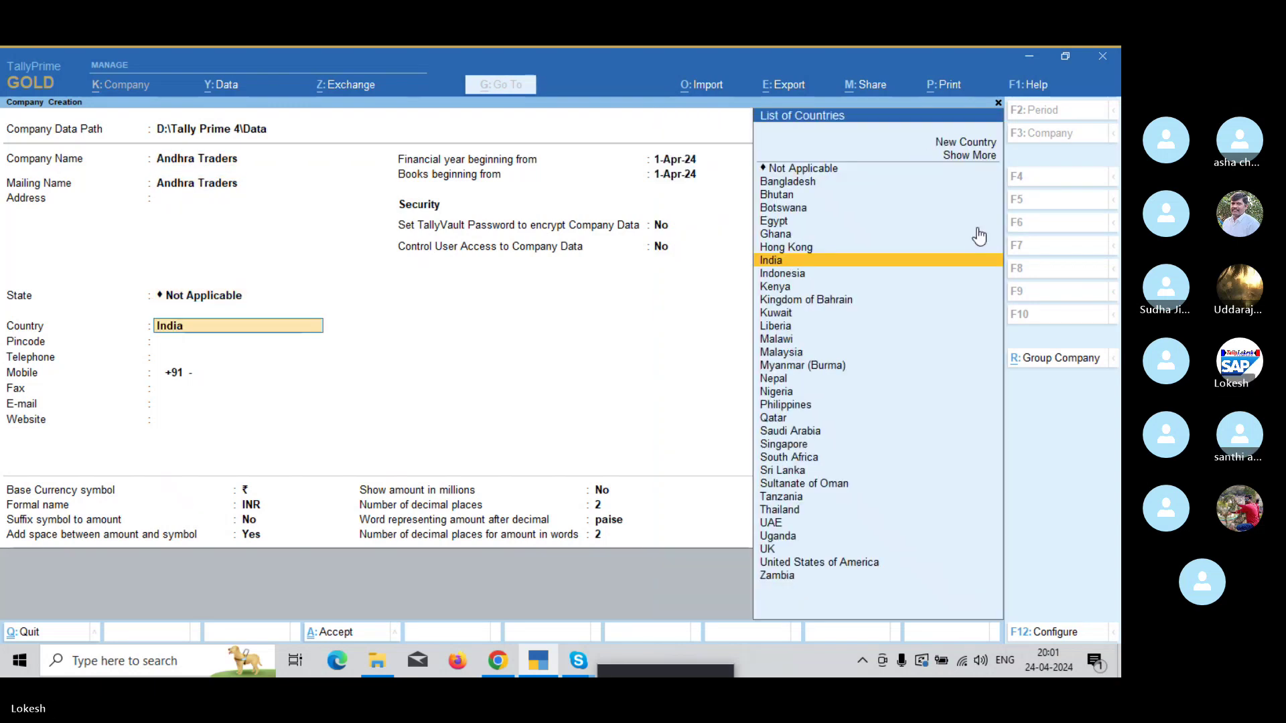
key("Return")
key("Down")
key("Down")
key("Return")
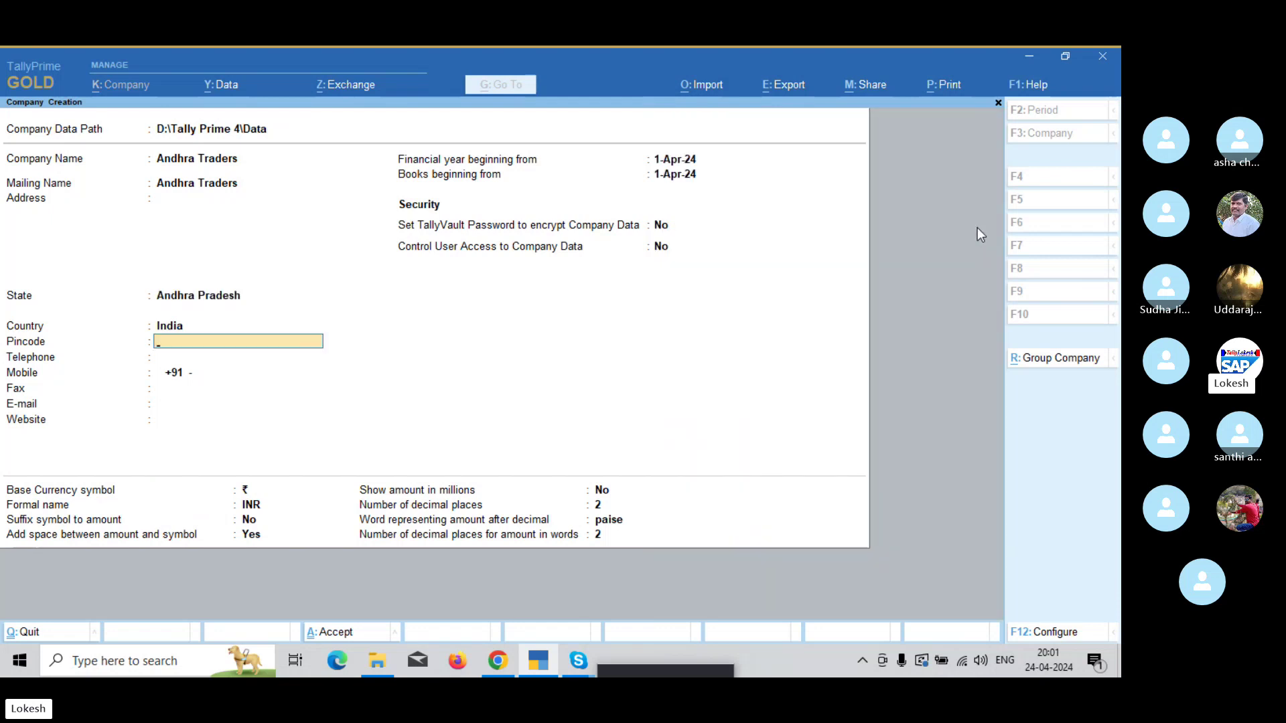
key("ctrl")
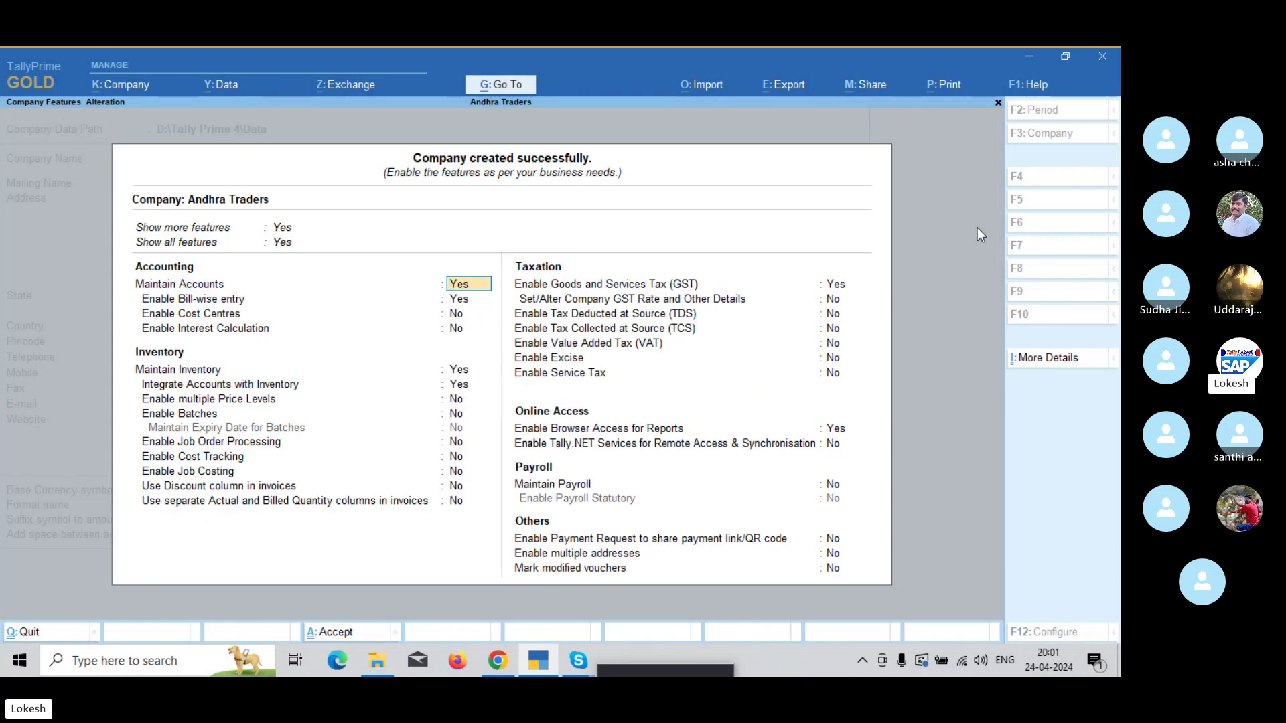
Disable bill-wise entry for the company and keep the other accounting and inventory features at their defaults
key("Return")
key("n")
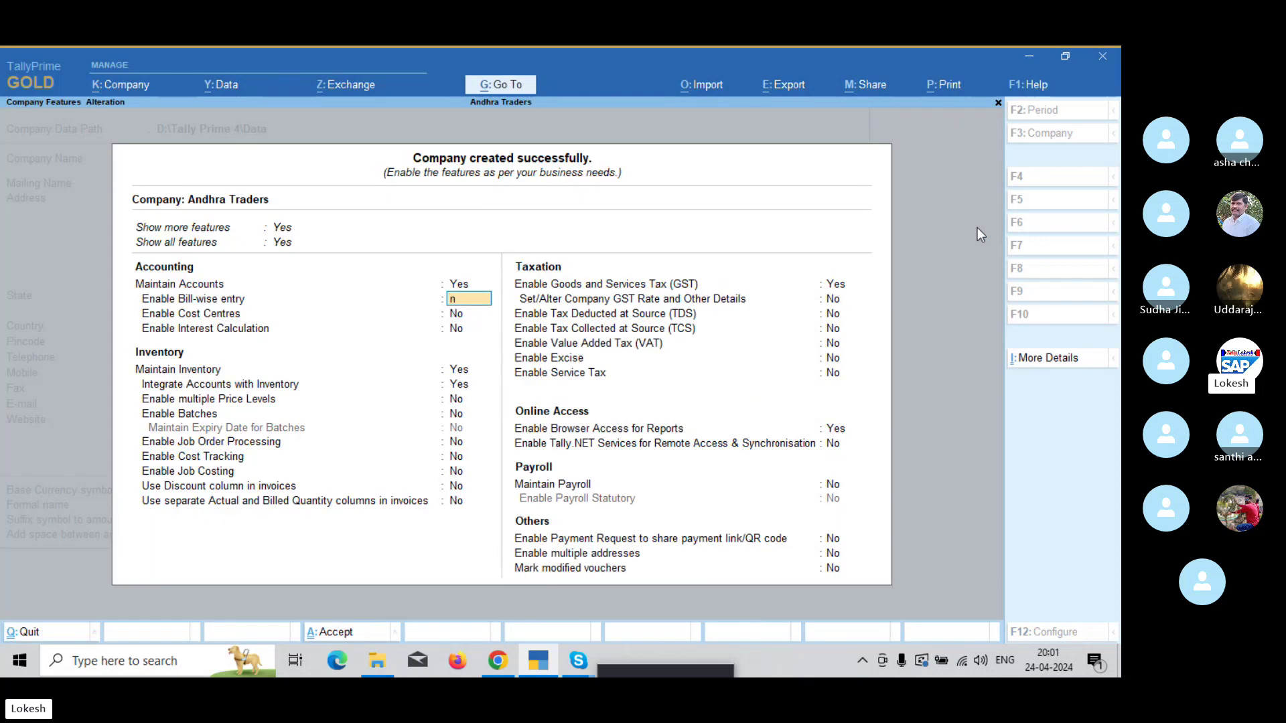
key("Return")
key("Return")
key("Return")
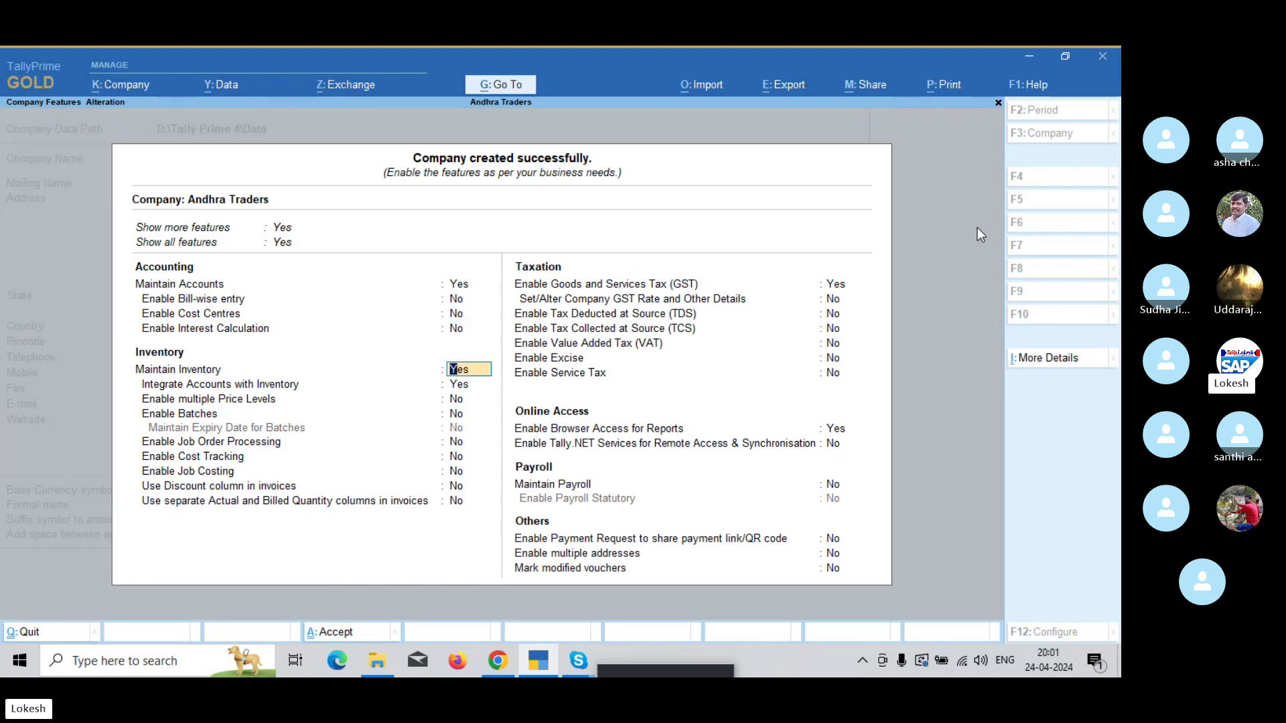
key("Return")
key("Return")
key("Return")
key("Return")
key("Return")
key("Return")
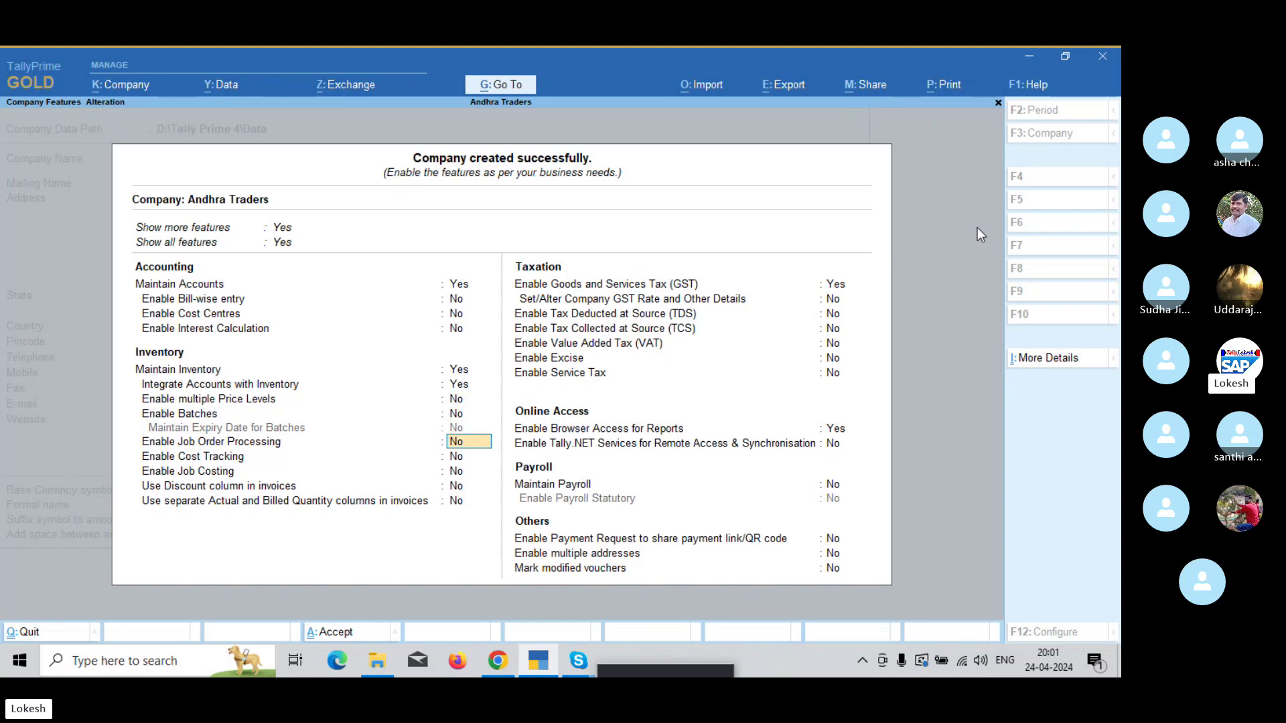
key("Return")
key("Return")
key("Return")
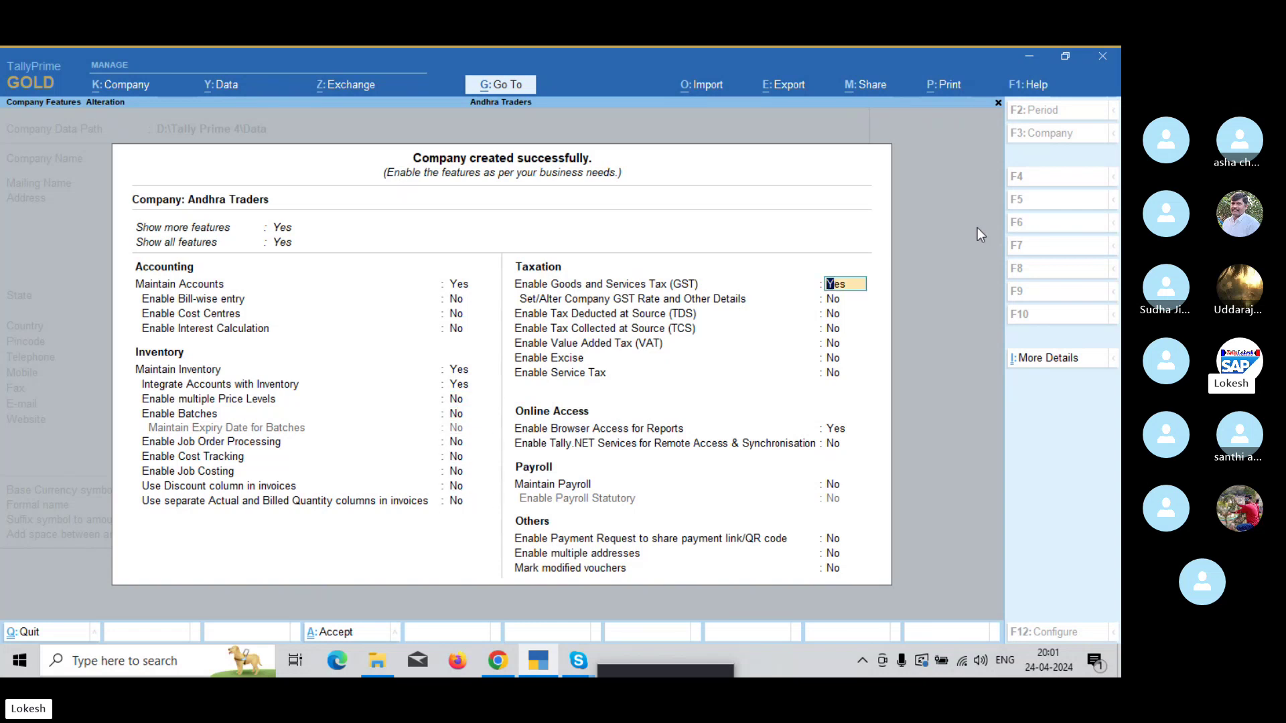
key("Return")
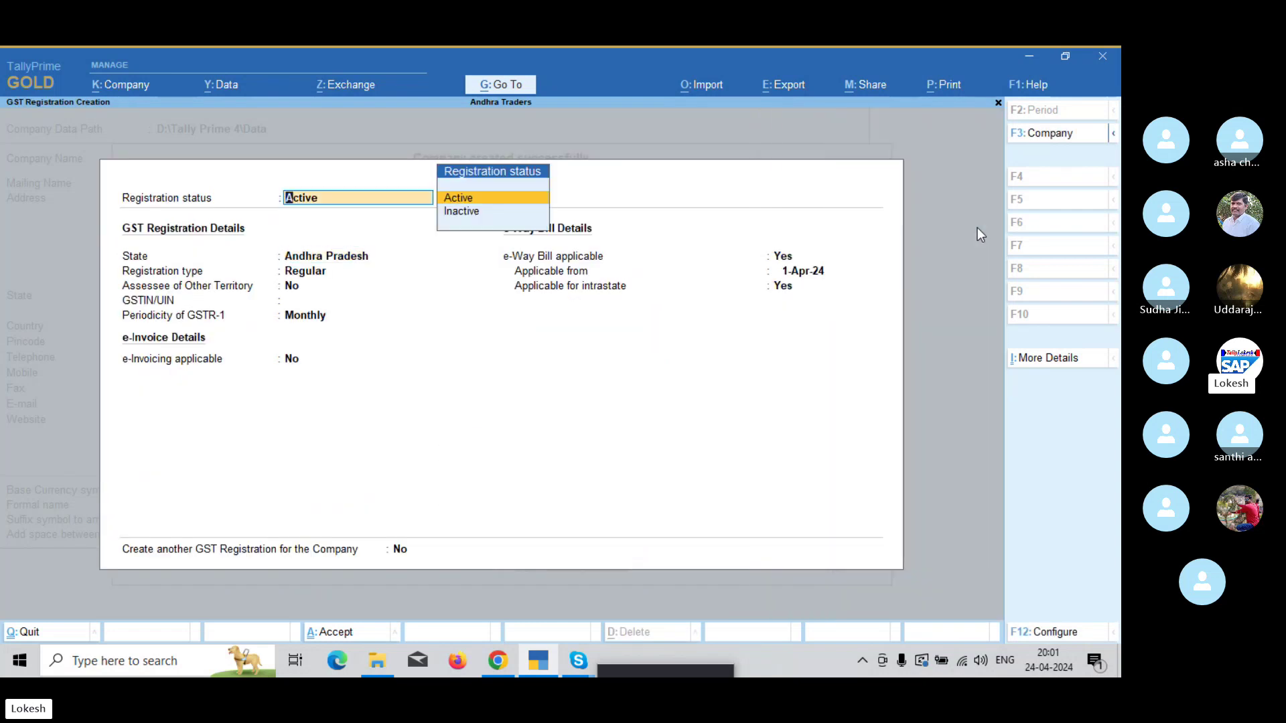
key("Escape")
key("Return")
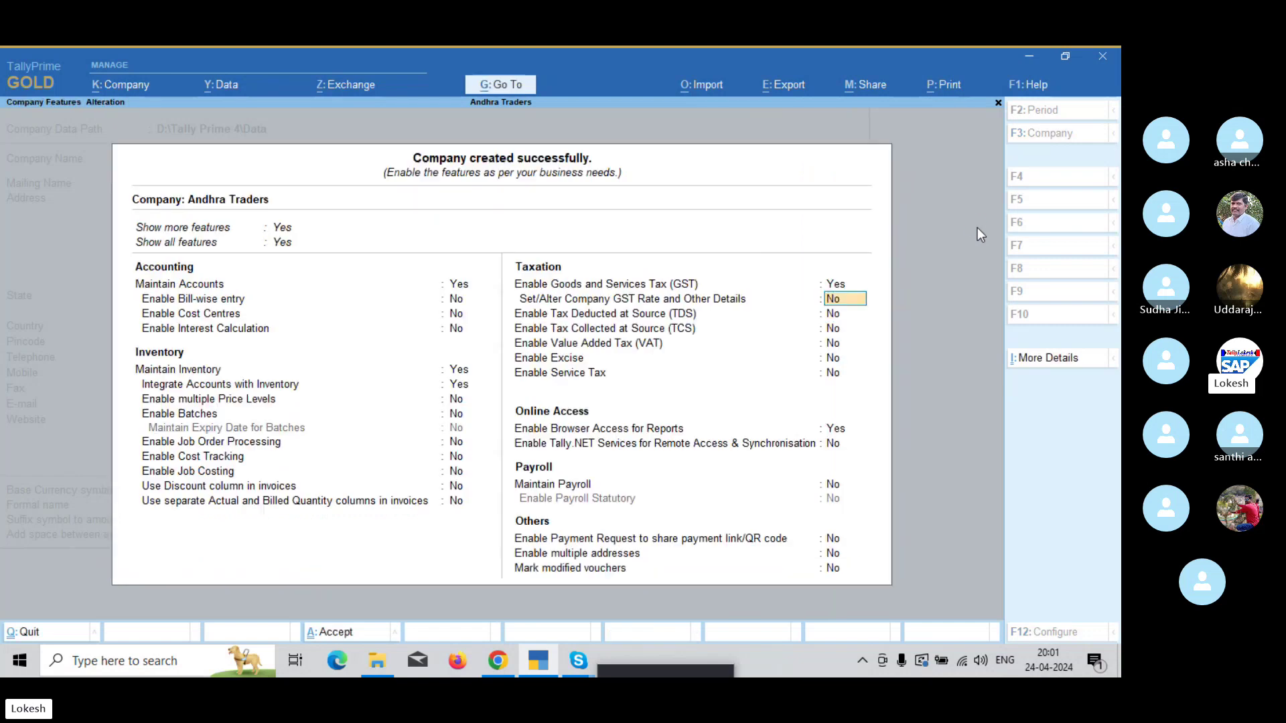
Disable Goods and Services Tax (GST) for the company, leaving TDS and TCS set to No
key("Up")
type("n")
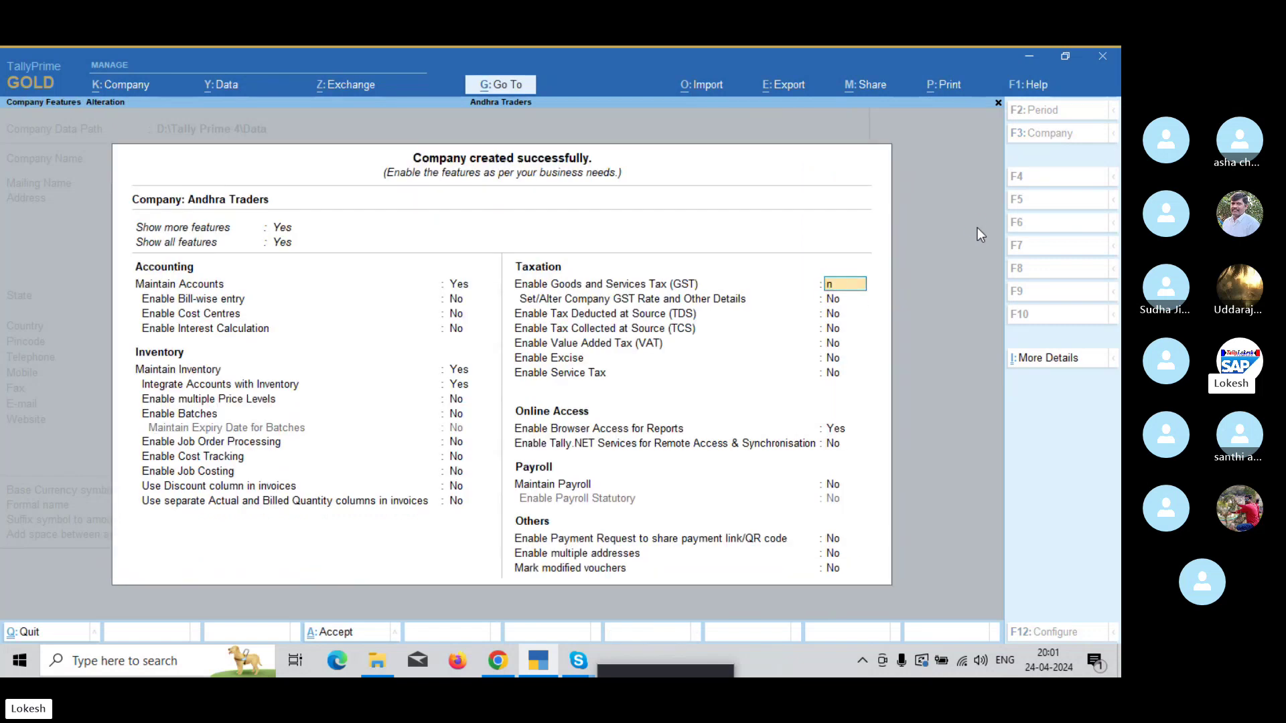
key("Return")
key("Return")
key("Return")
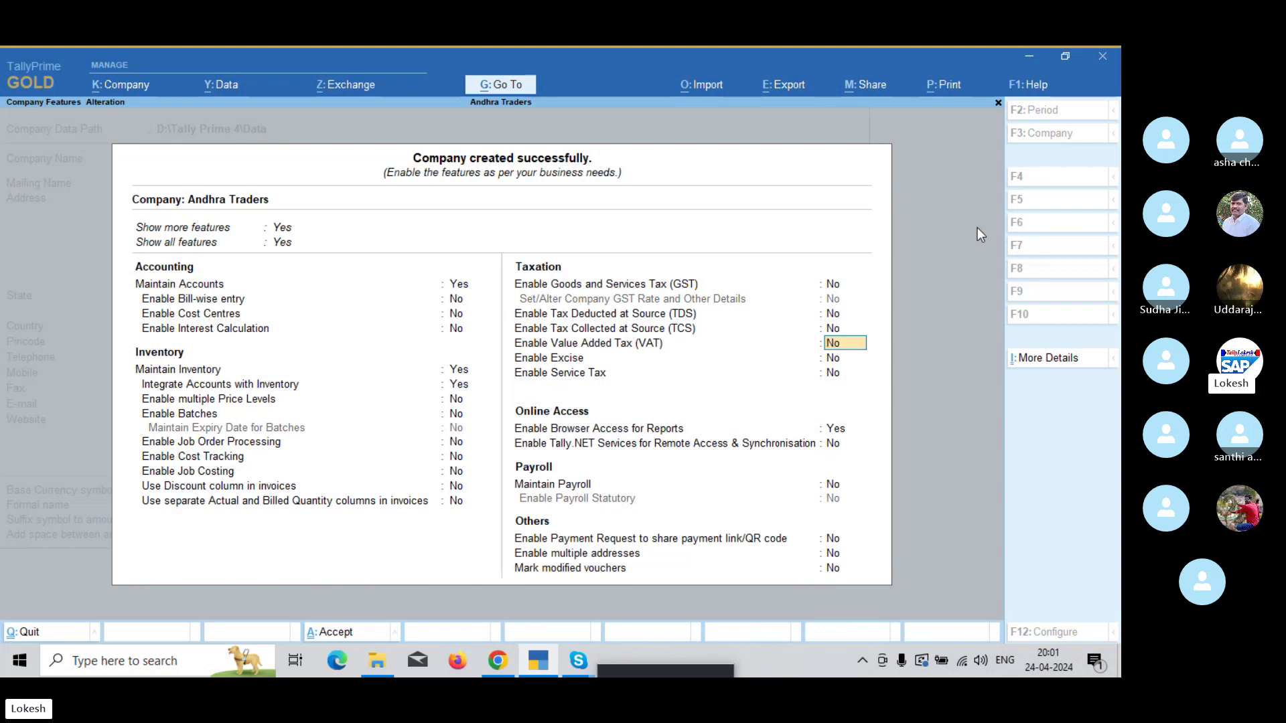
Enable Value Added Tax (VAT) for the company and accept the VAT details with the TIN and interstate sales tax number blank
type("y")
key("Return")
key("Return")
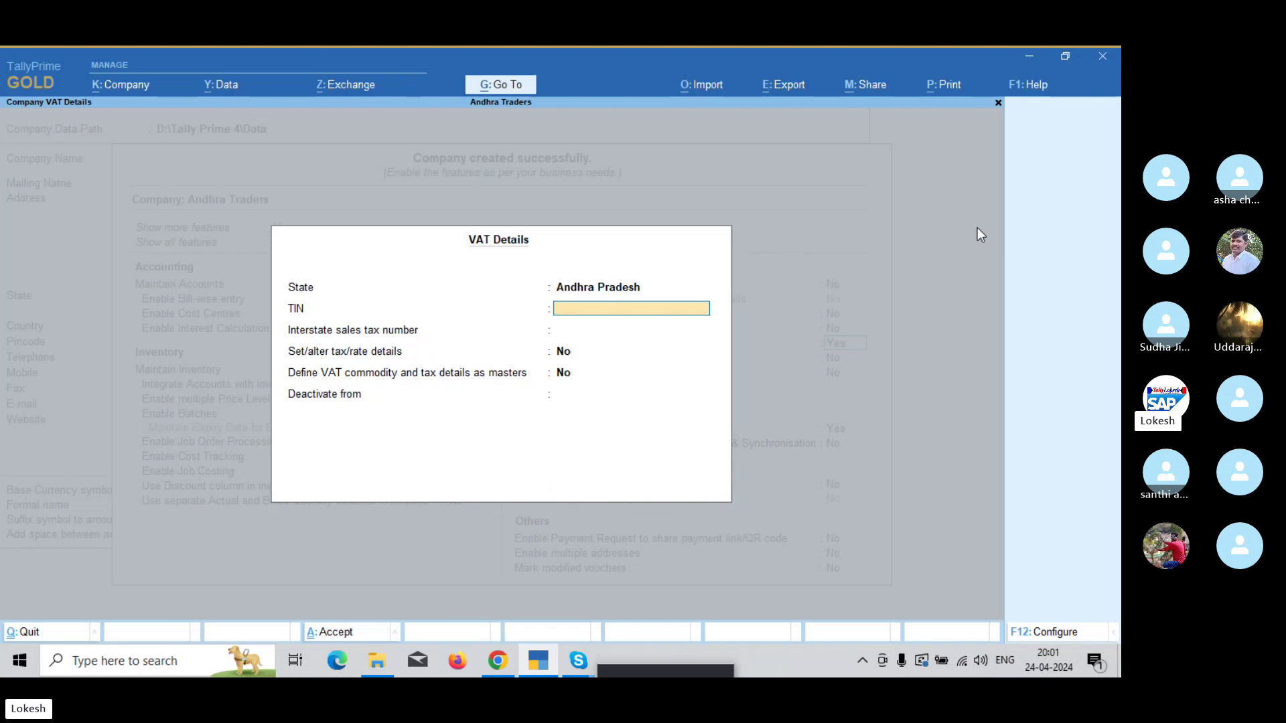
key("Return")
key("Return")
key("Return")
key("Return")
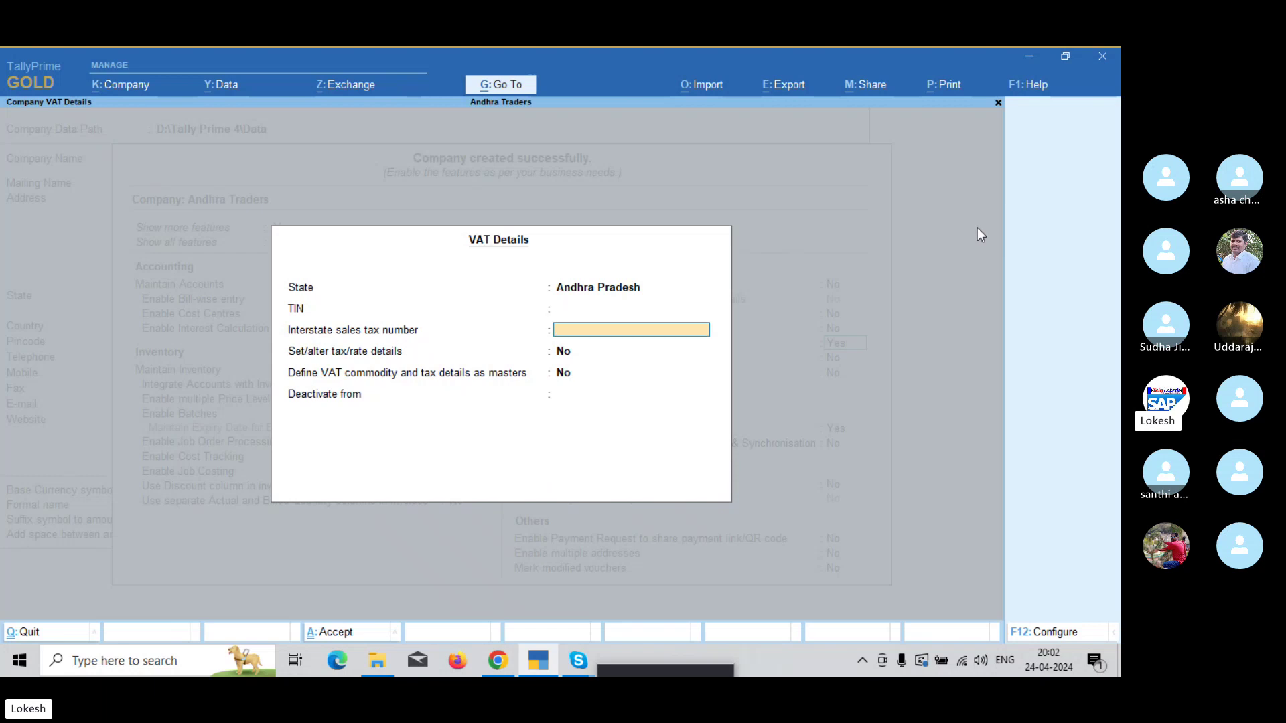
key("Return")
key("Return")
key("Return")
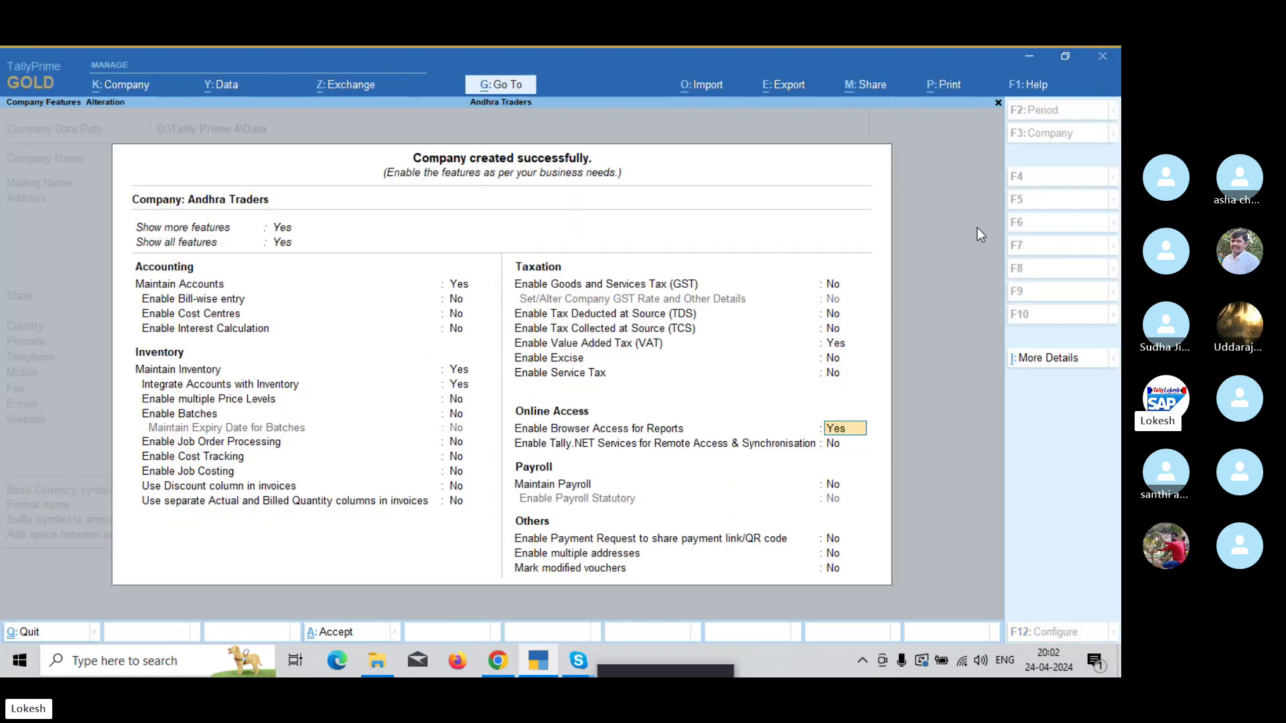
Disable browser access for reports, keep the remaining features at No, and save the company features
type("n")
key("Return")
key("Return")
key("Return")
key("Return")
key("Return")
key("Return")
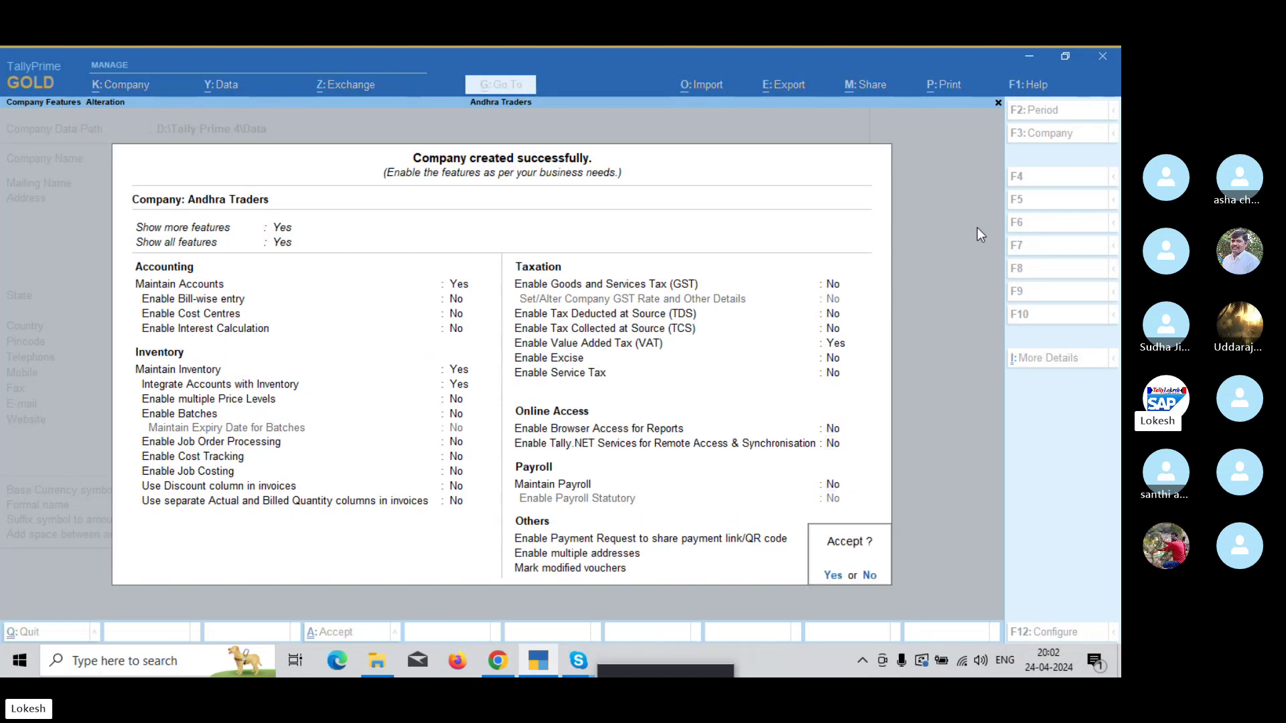
key("Return")
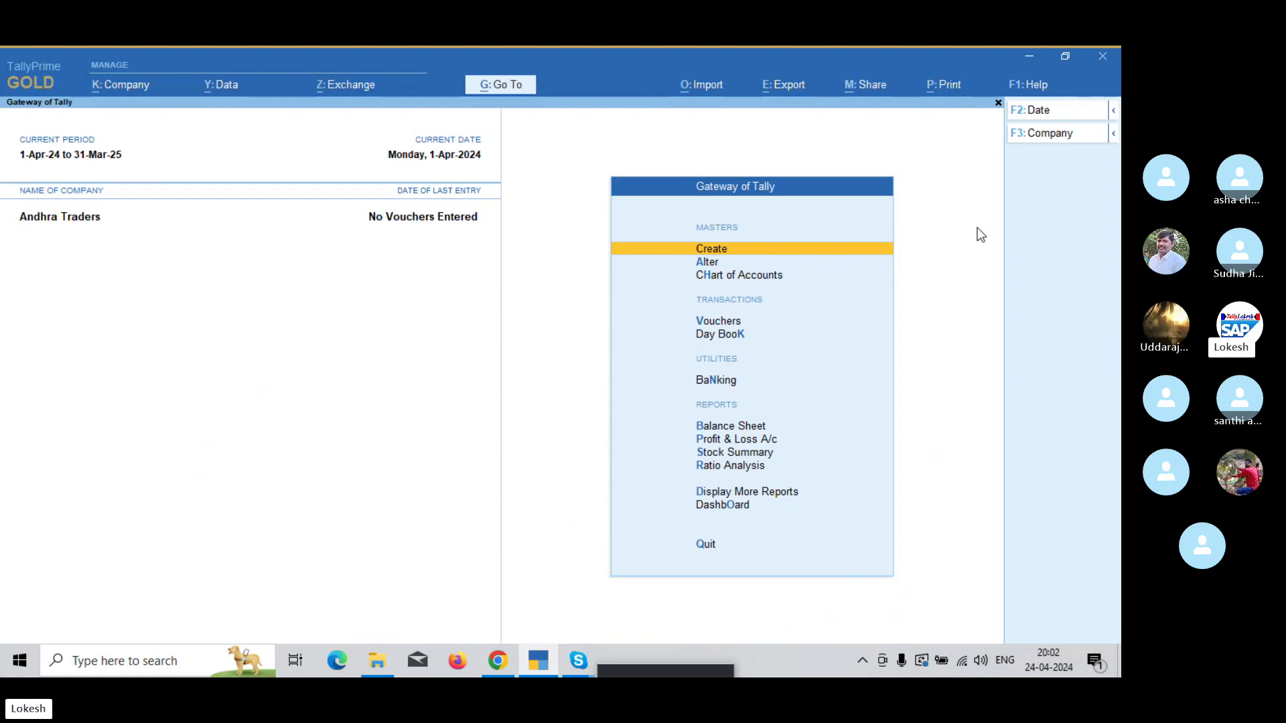
Create a ledger named Capital under Capital Account and save it
key("Return")
key("Down")
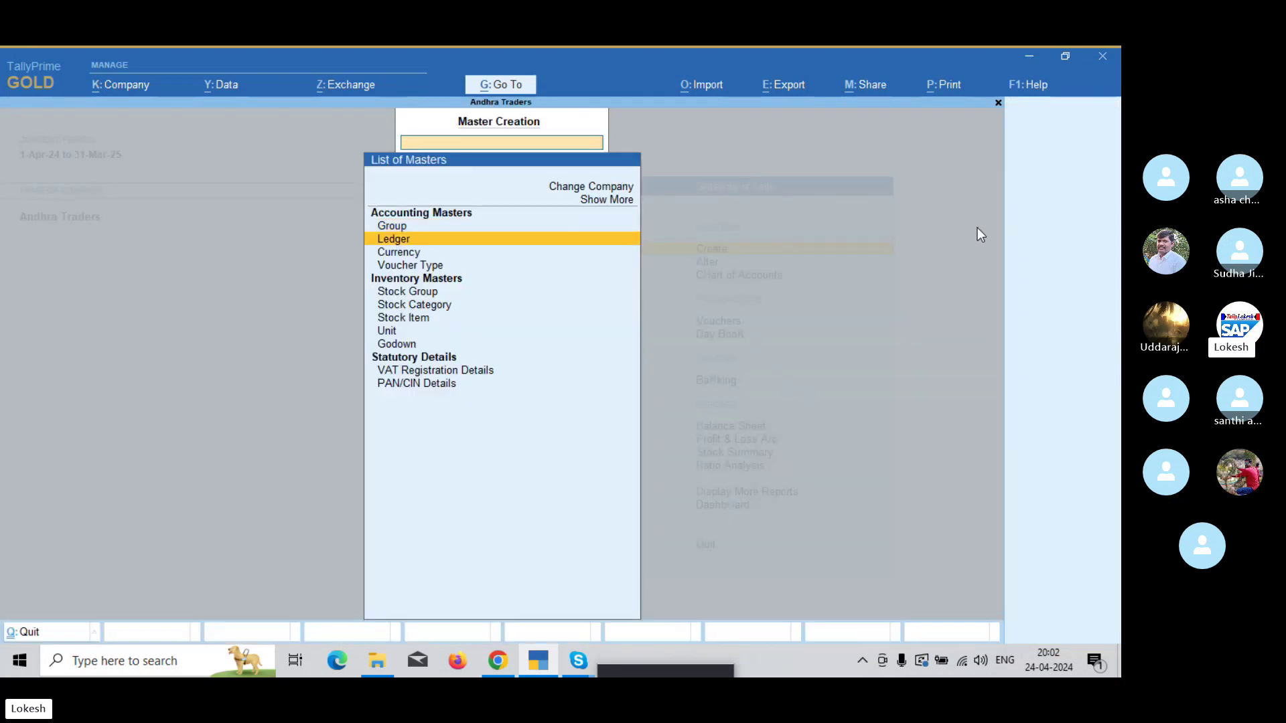
key("Return")
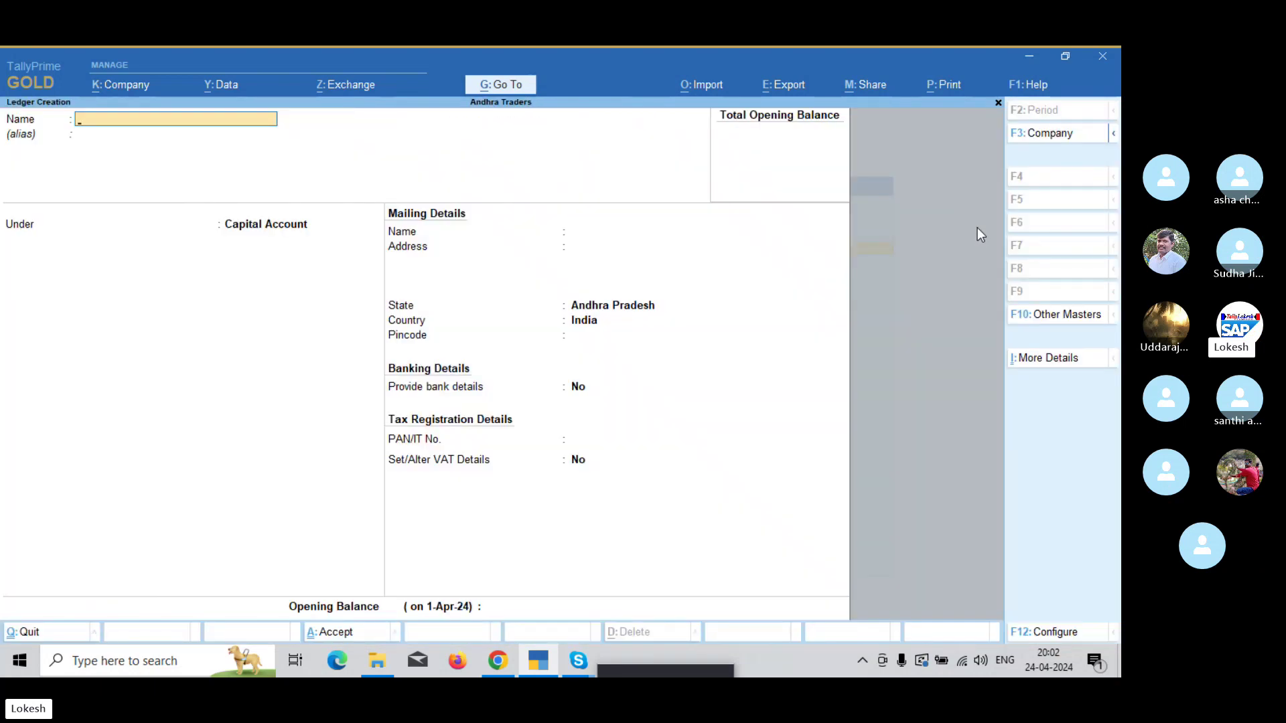
type("Capital")
key("Return")
key("Return")
key("Return")
key("Return")
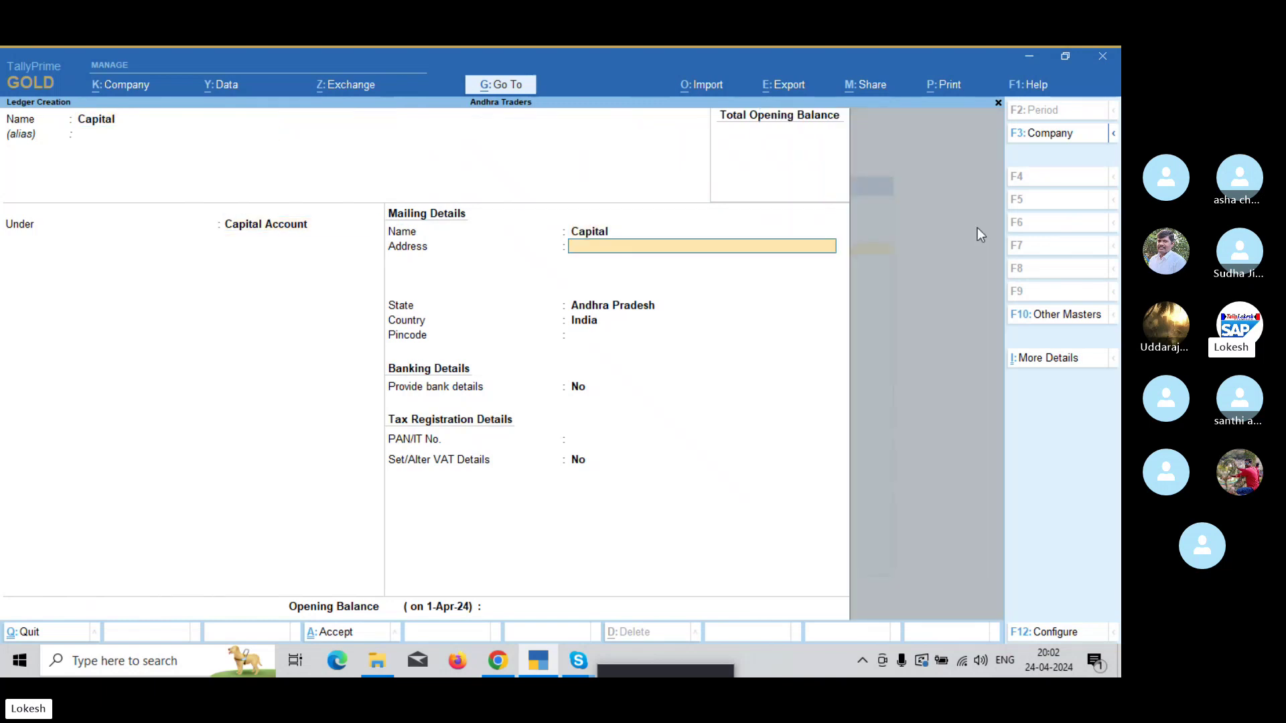
key("ctrl")
key("ctrl+a")
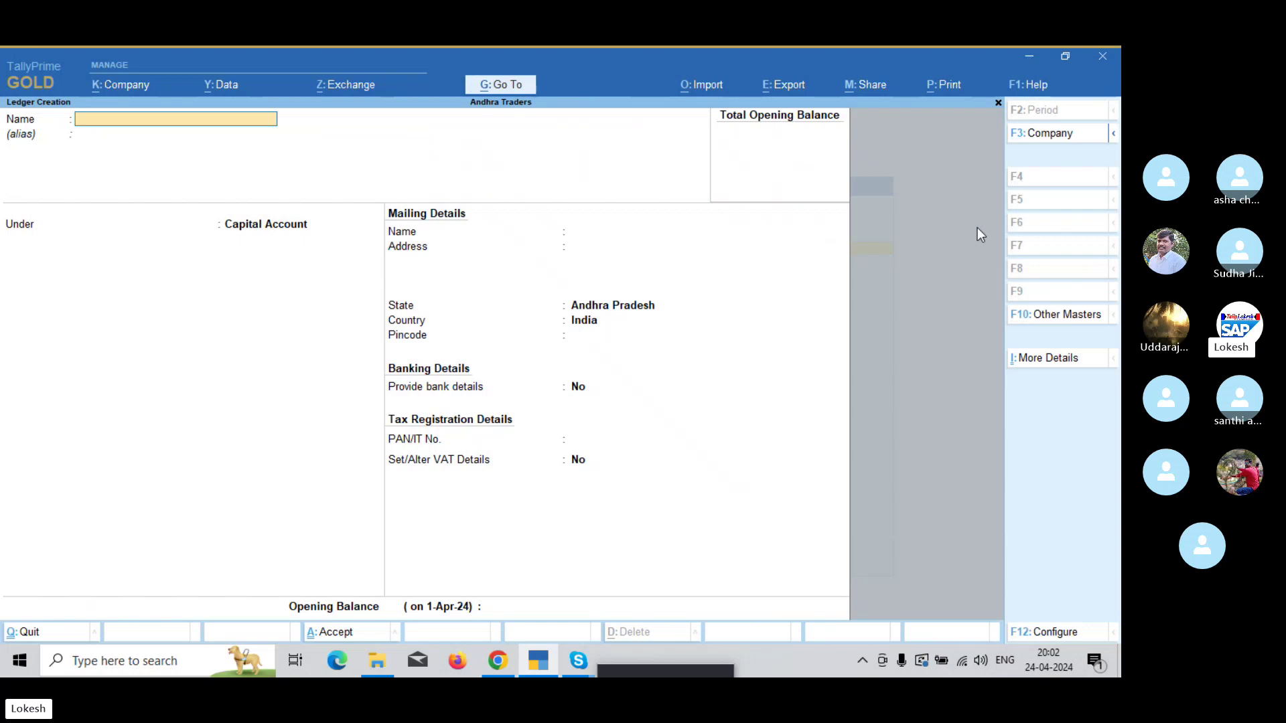
Start a ledger named Purchase under Purchase Accounts with the ledger type Not Applicable
type("Purchase")
key("Return")
key("Return")
type("Pu")
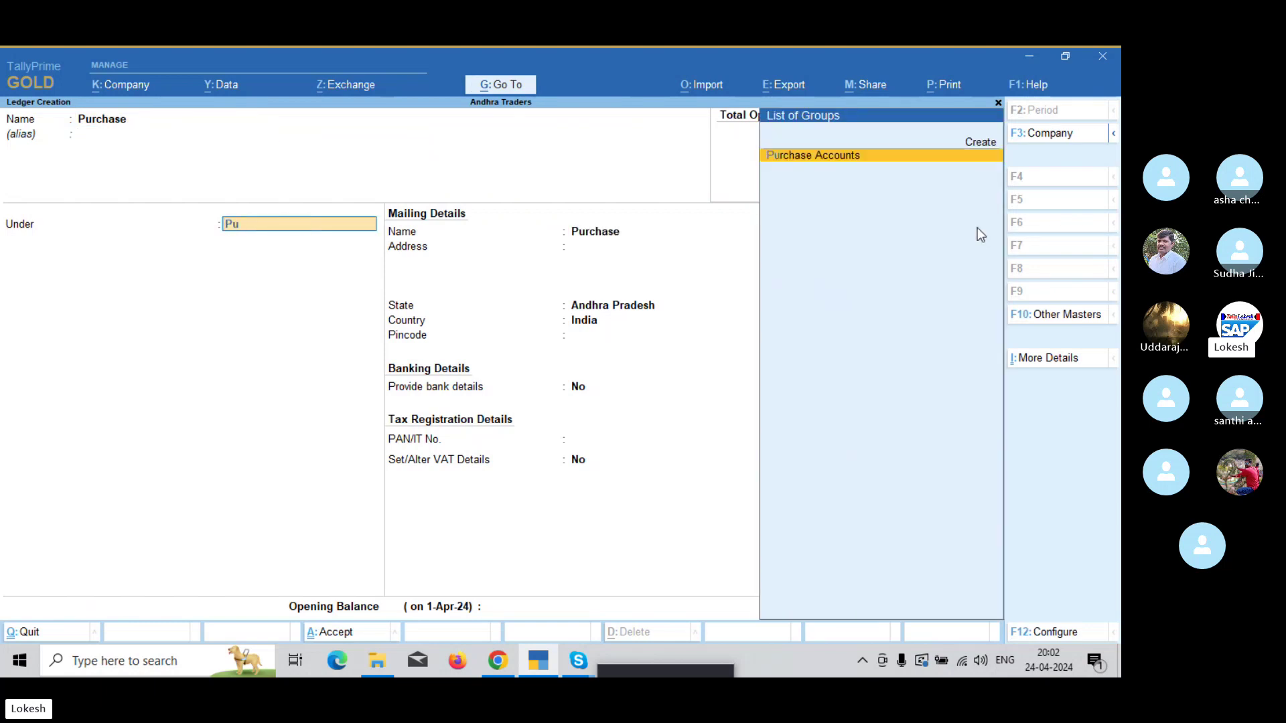
key("Return")
key("Return")
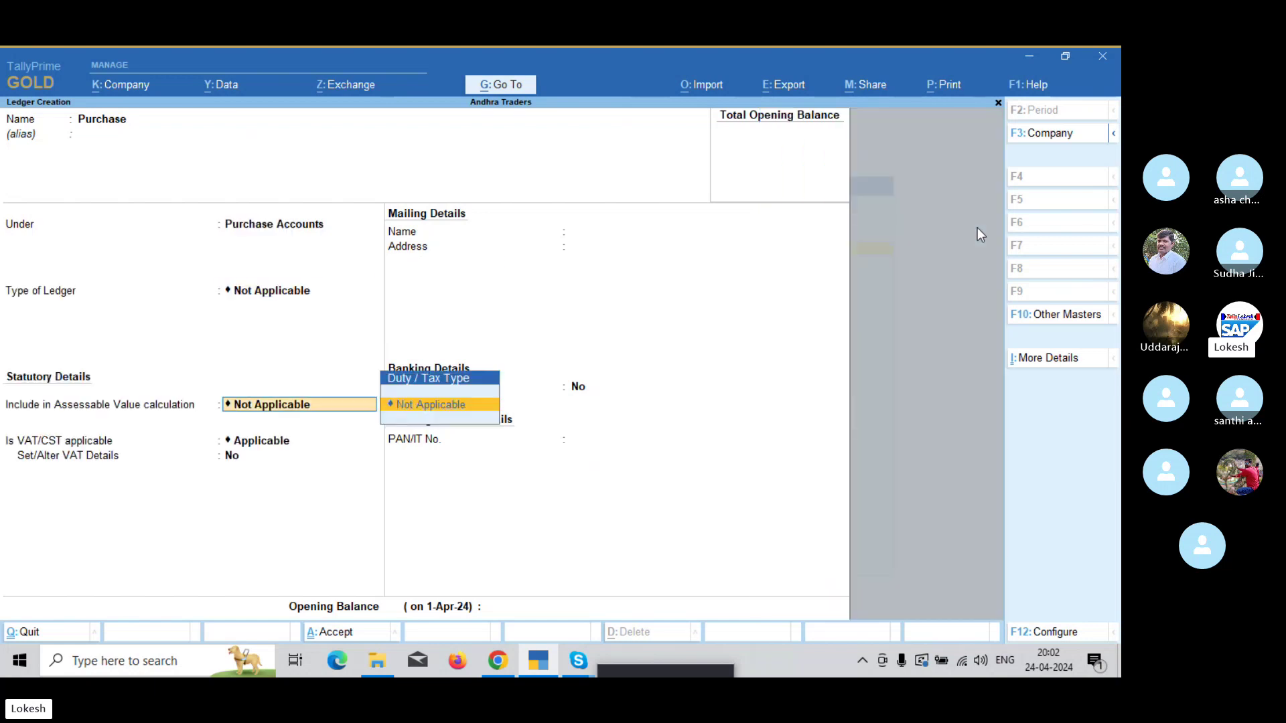
Keep VAT/CST applicable for the Purchase ledger, set its VAT details to a 5% tax rate, and save the ledger
key("Return")
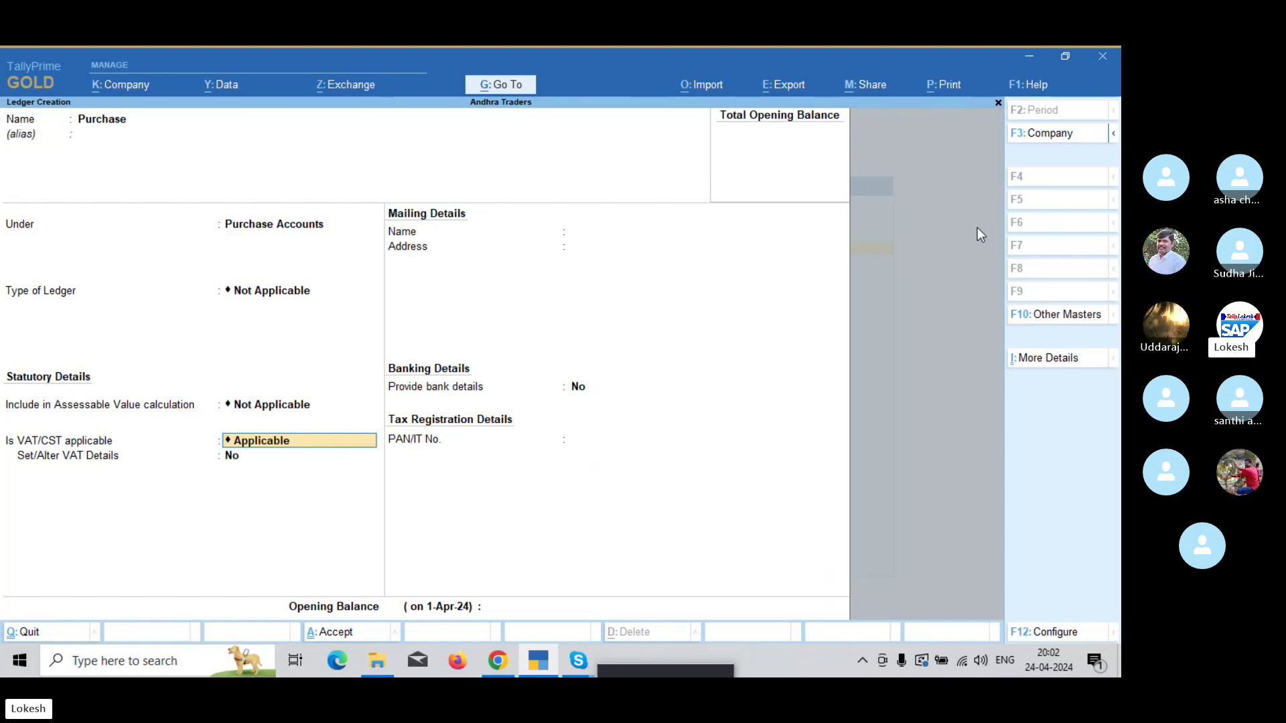
key("Return")
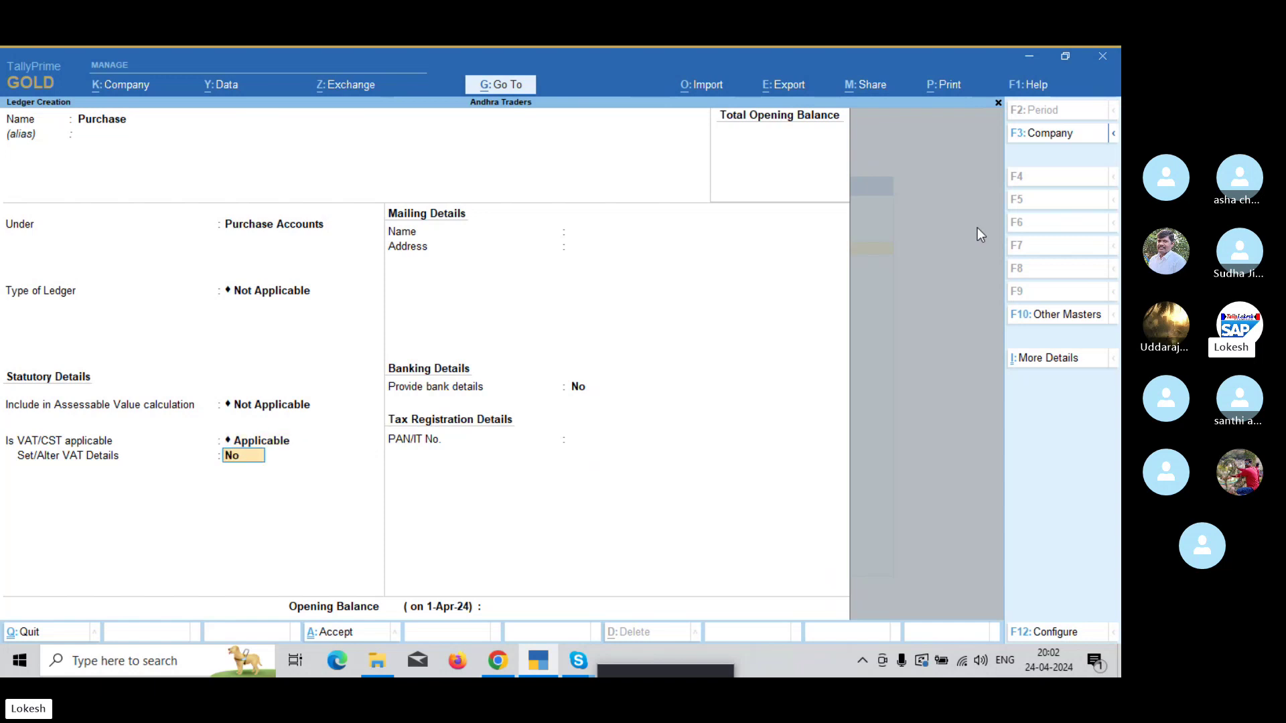
key("y")
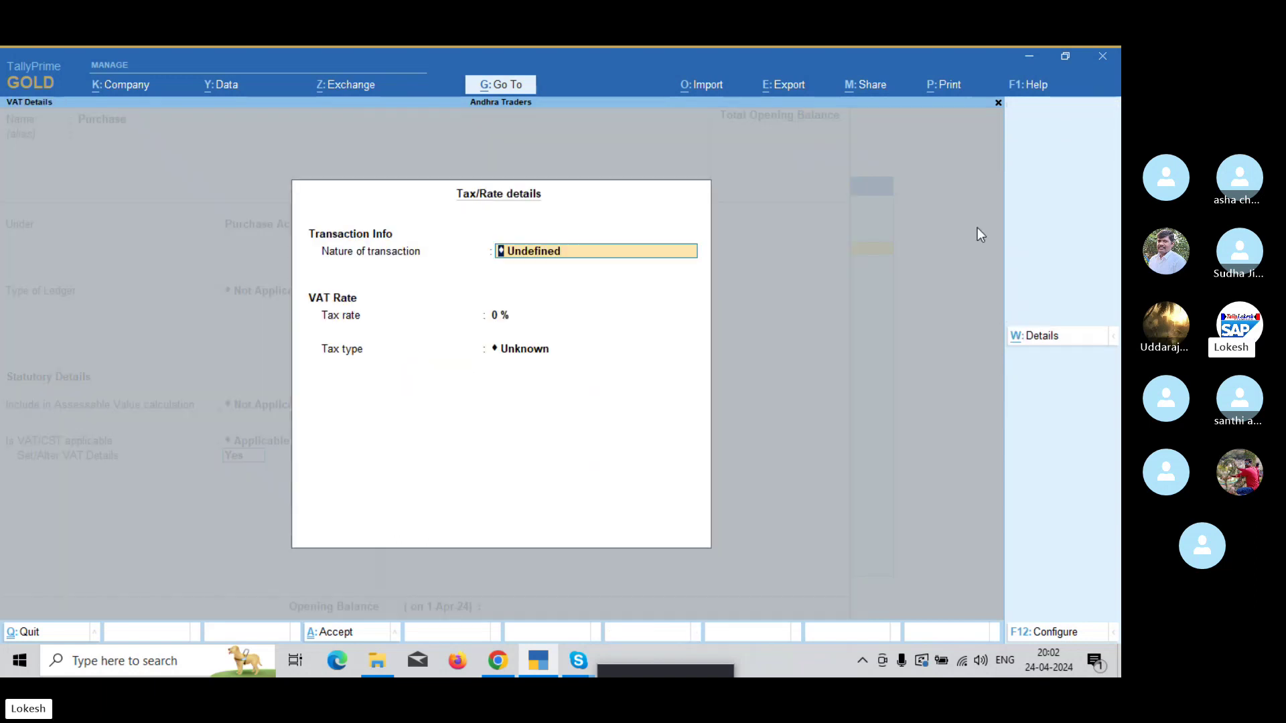
key("Return")
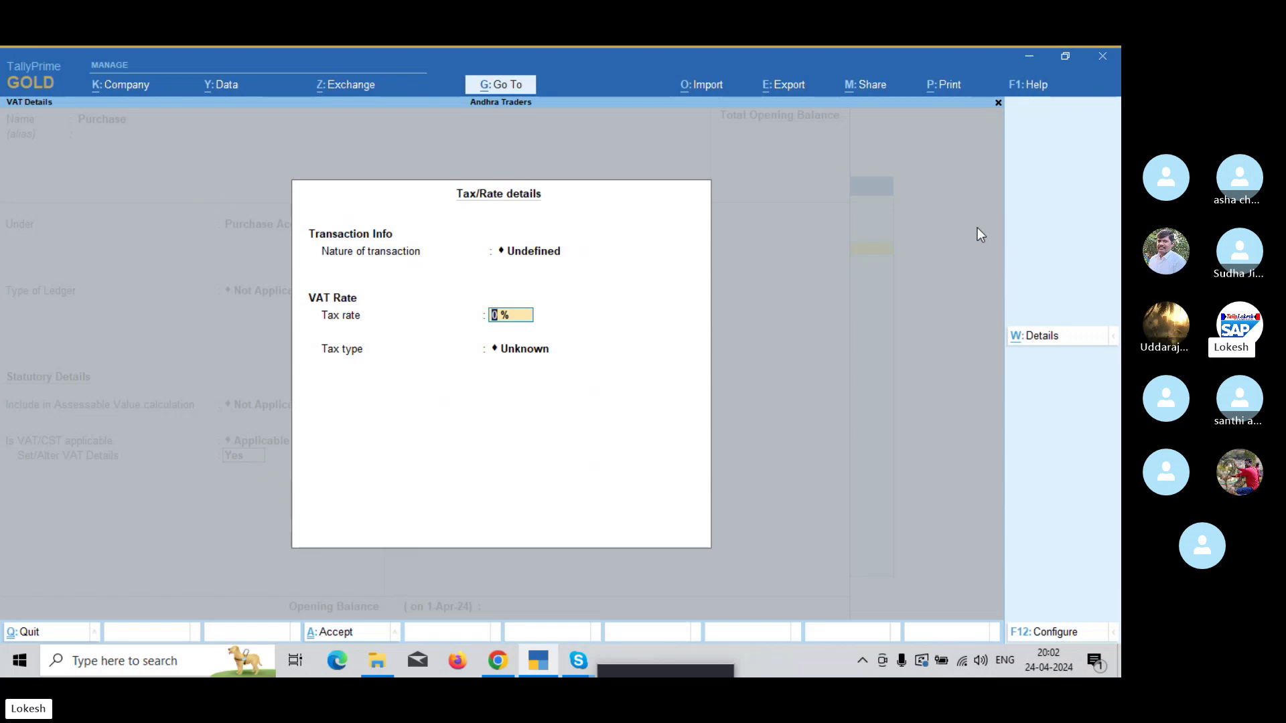
type("5")
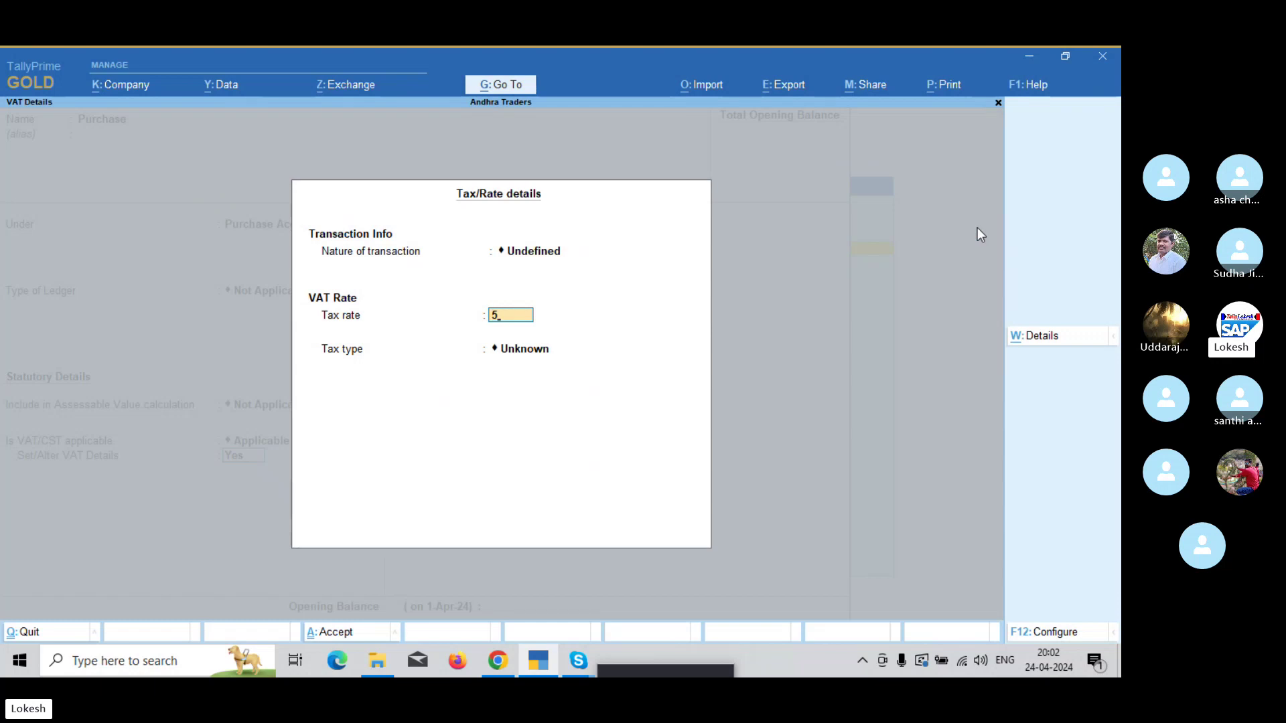
key("Return")
key("Return")
key("Return")
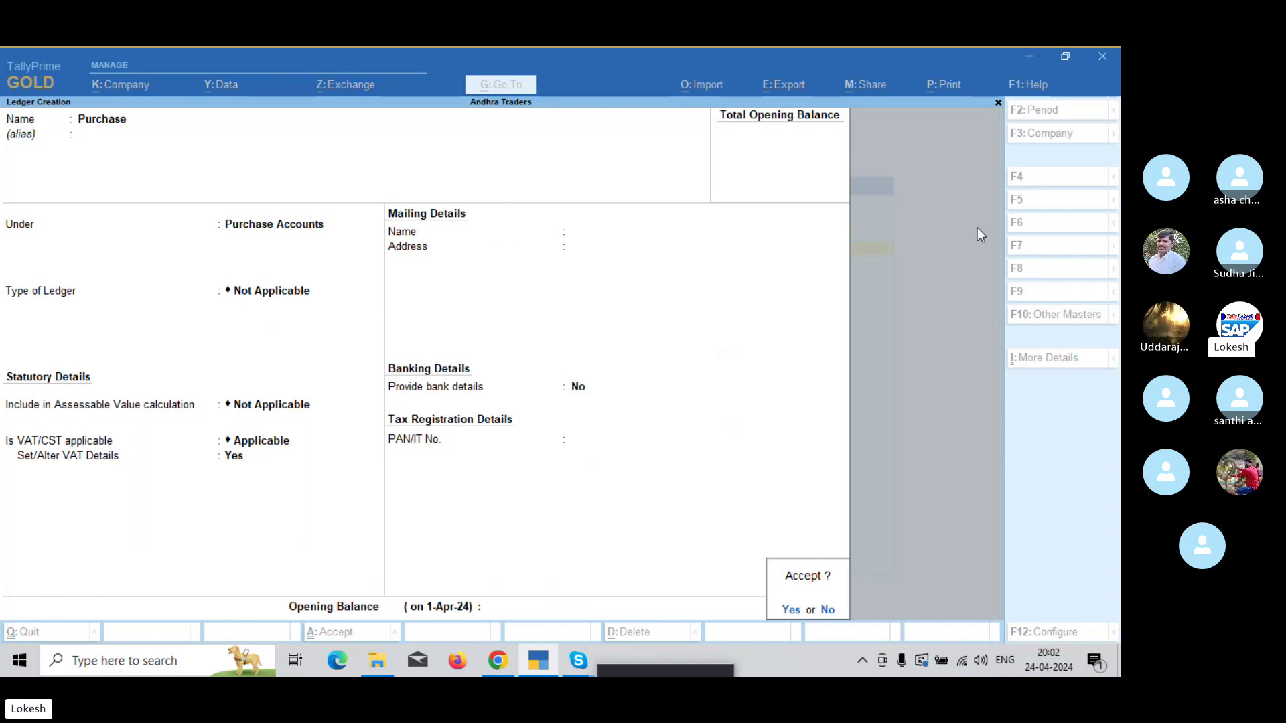
key("Return")
Start a ledger named Kavya Solutions under Sundry Creditors, keeping the default mailing details and bank details at No
type("Kav")
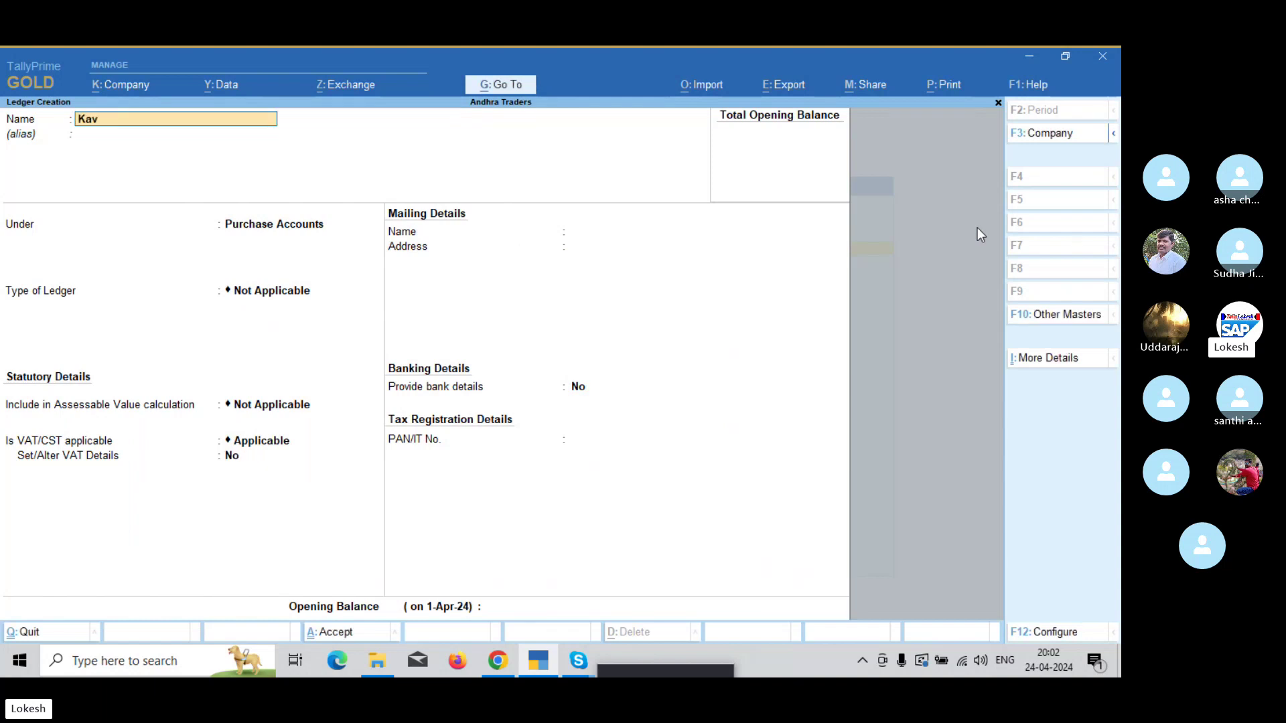
type("ya Solutions")
key("Return")
type("Sun")
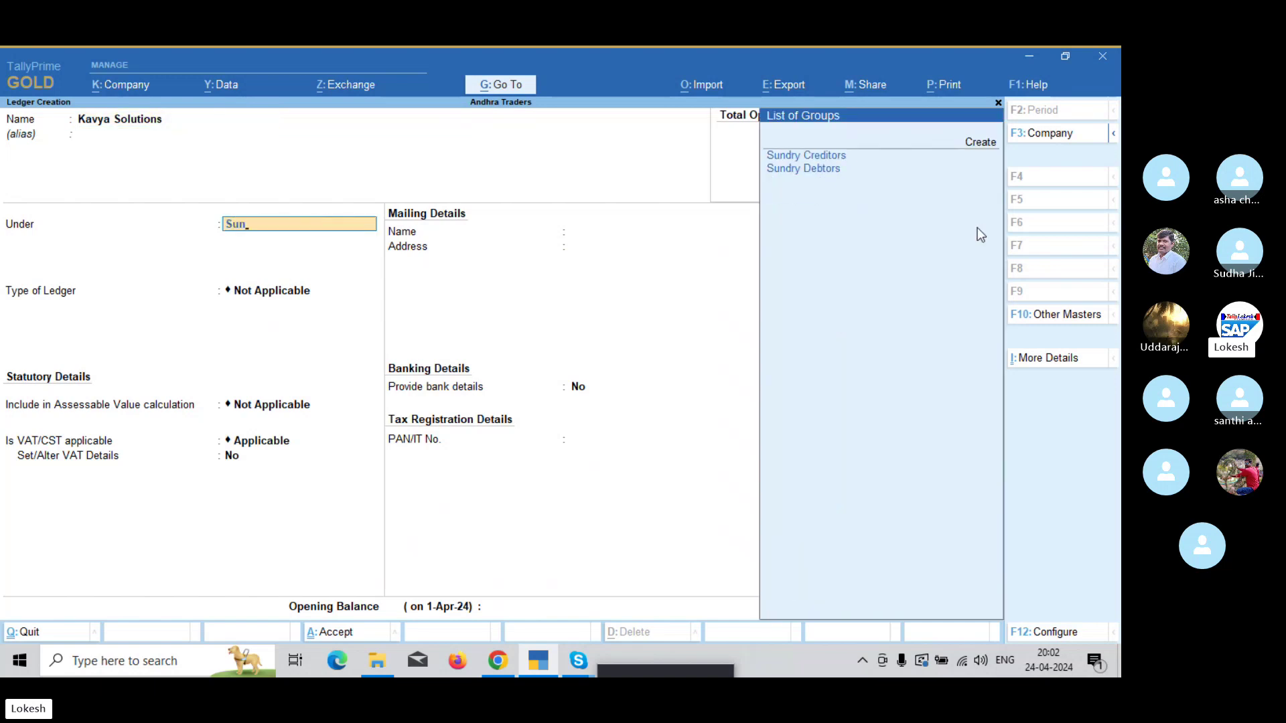
key("Return")
key("Return")
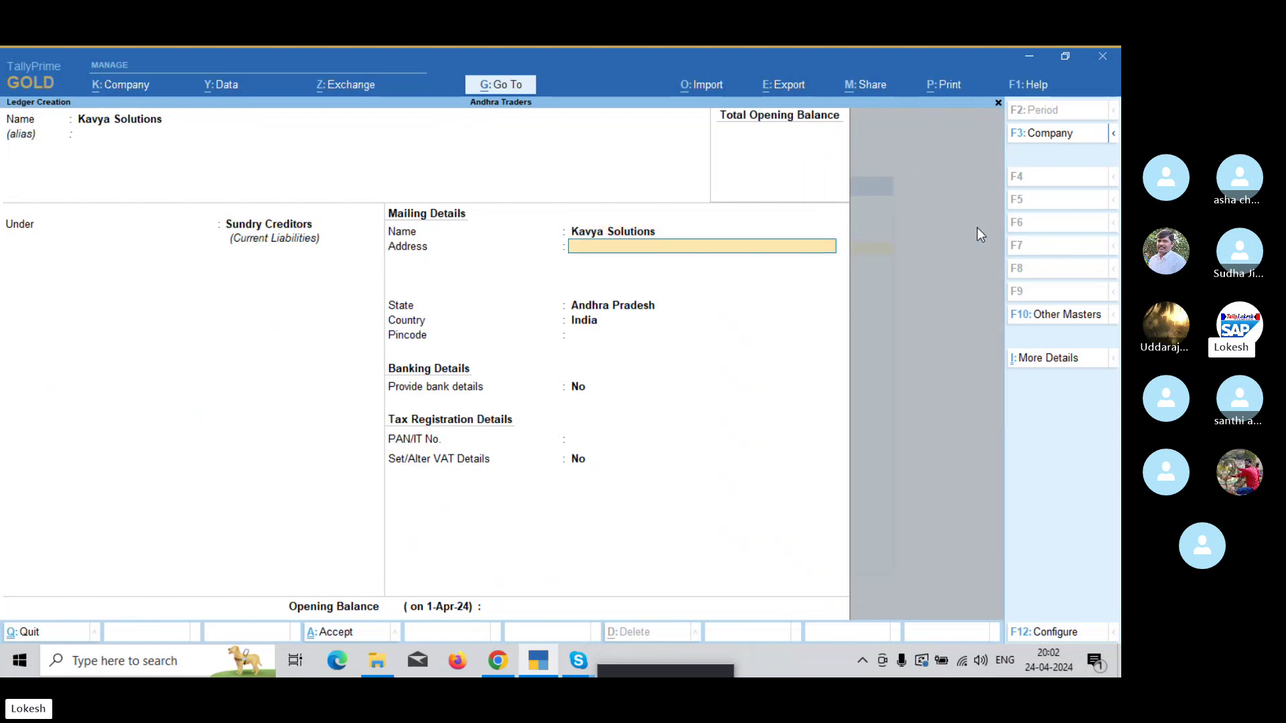
key("Return")
key("Return")
key("Return")
key("Return")
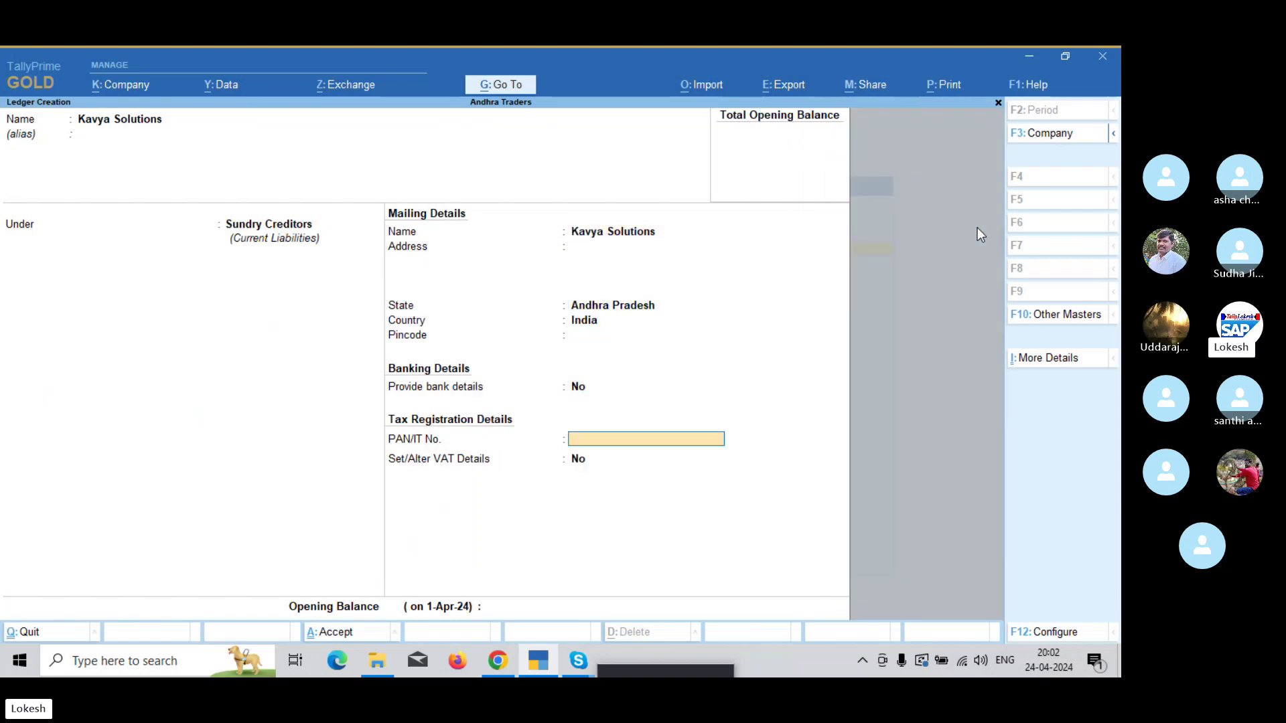
Enable VAT details for Kavya Solutions with dealer type Regular, leave the TIN and CST numbers blank, and save the ledger
key("Return")
type("y")
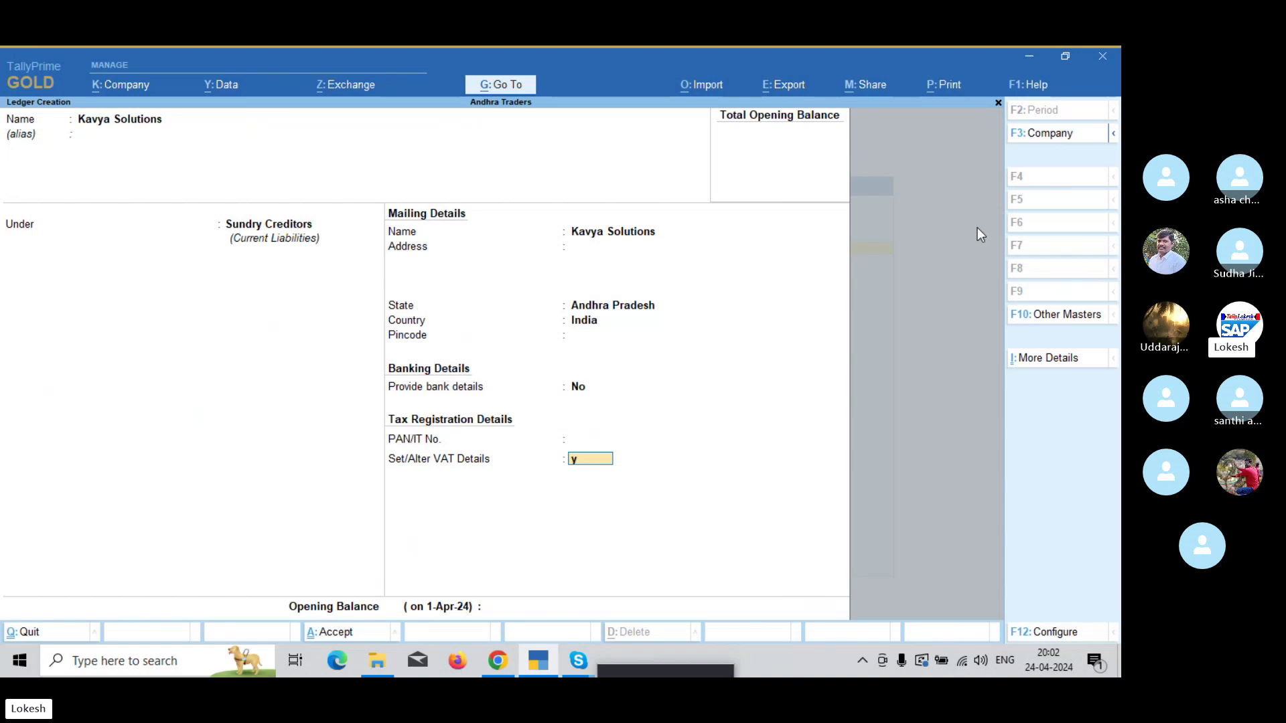
key("Return")
key("Return")
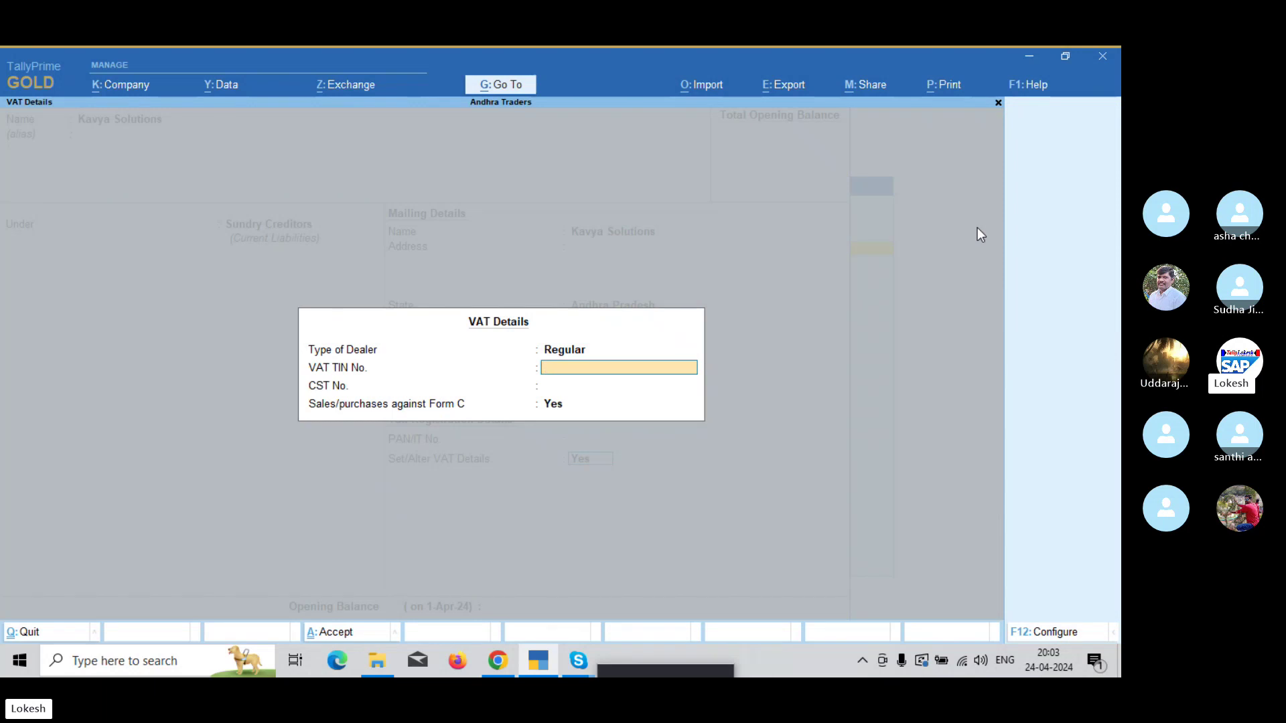
key("Return")
key("Return")
key("Return")
key("Return")
key("Return")
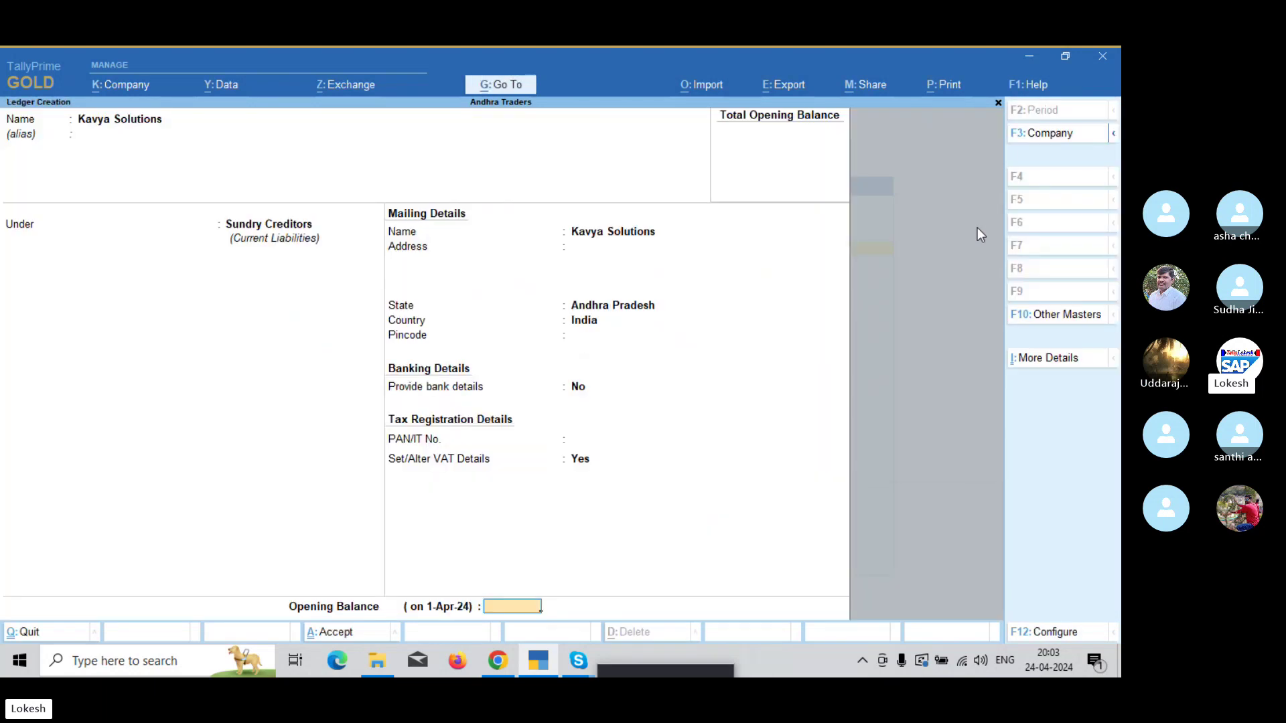
key("Return")
key("Return")
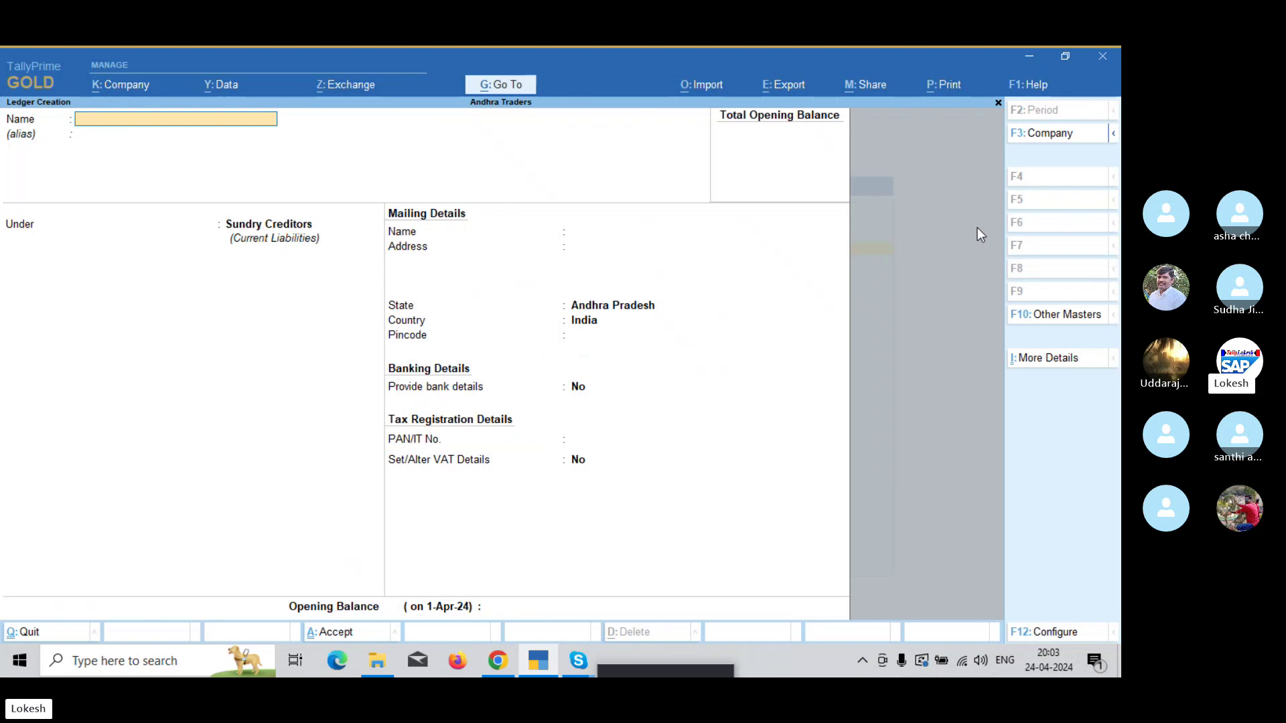
Start a ledger named Sales under Sales Accounts with the ledger type Not Applicable
type("Sales")
key("Return")
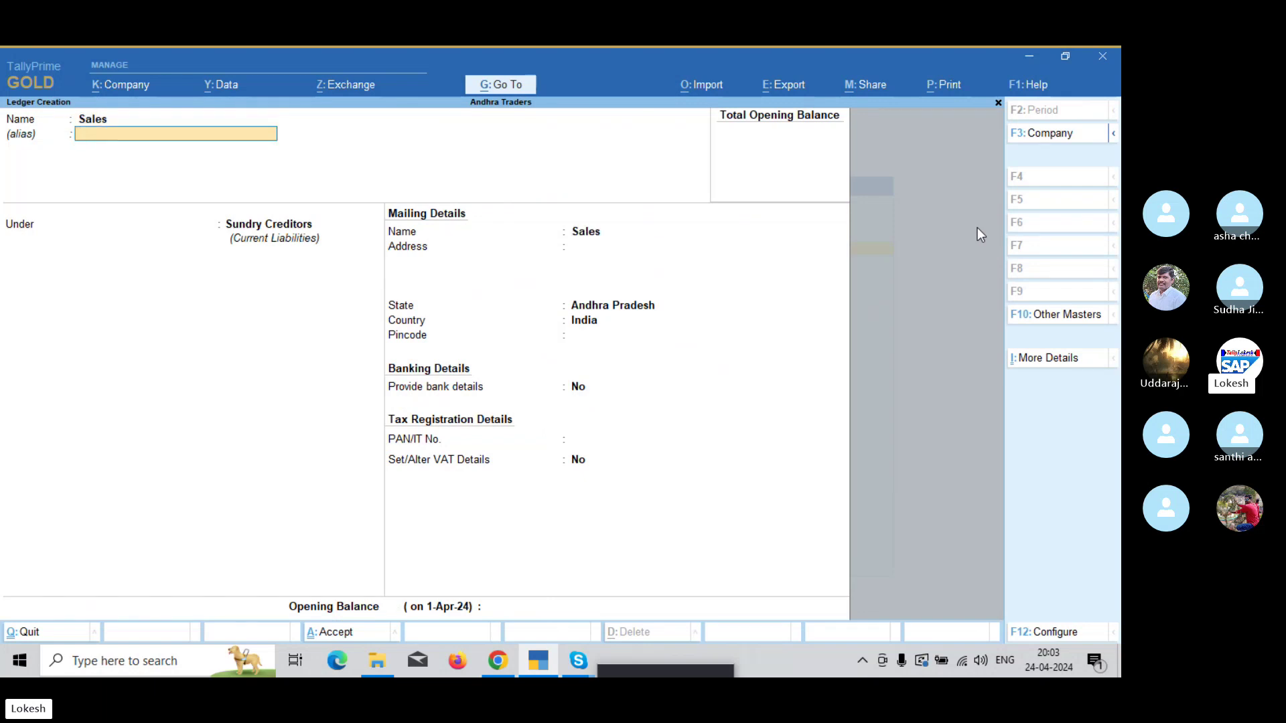
key("Return")
type("Sa")
key("Return")
key("Return")
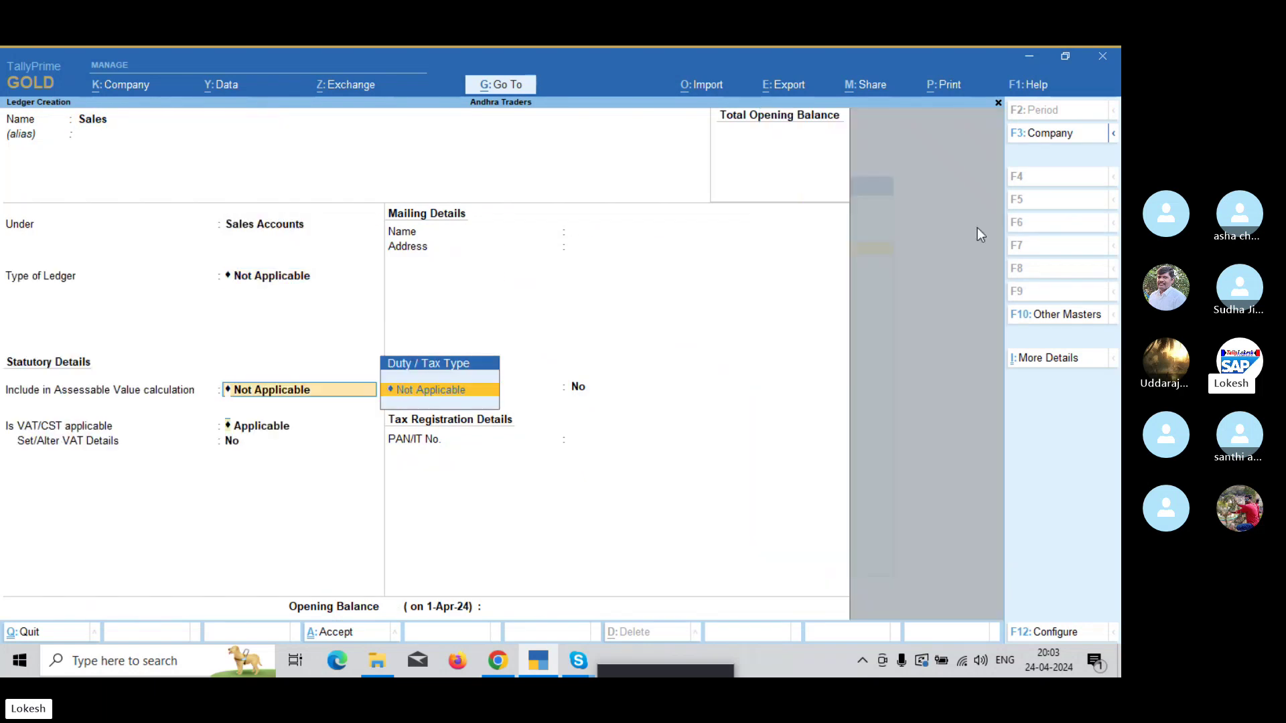
Keep VAT/CST applicable for the Sales ledger, set its VAT details to a 5% tax rate, and save the ledger
key("Return")
key("Return")
type("y")
key("Return")
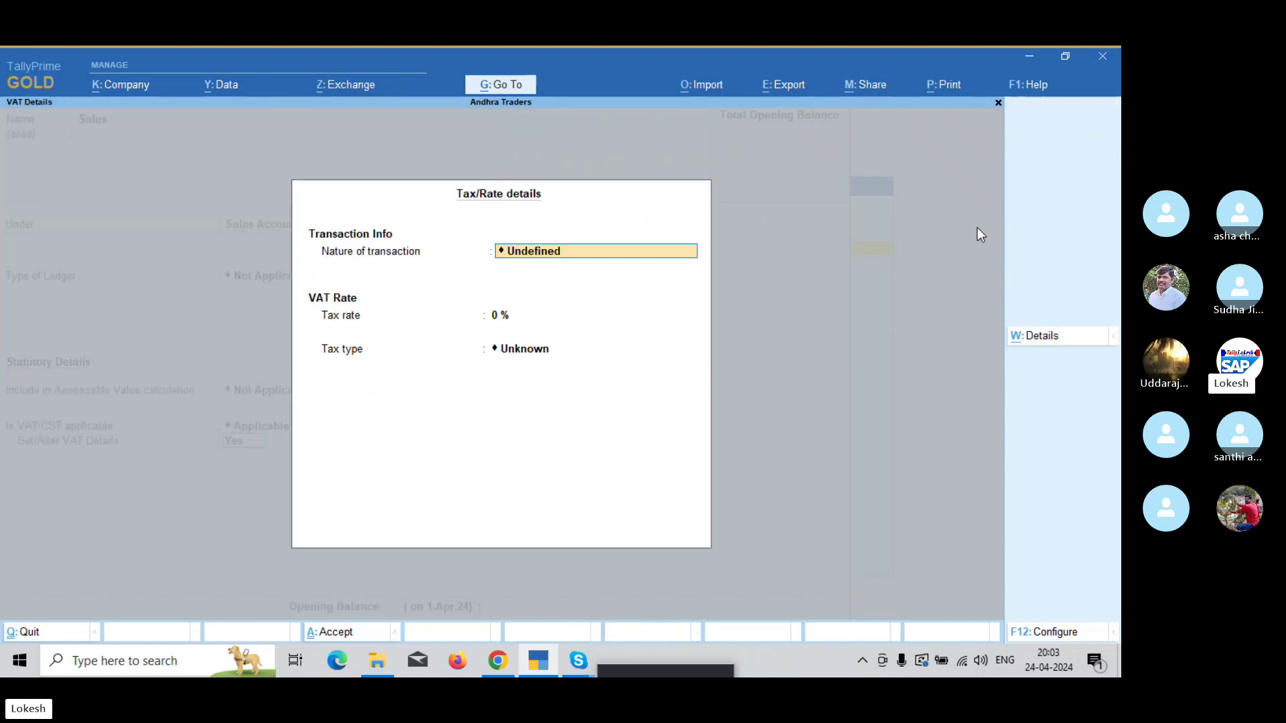
key("Return")
type("5")
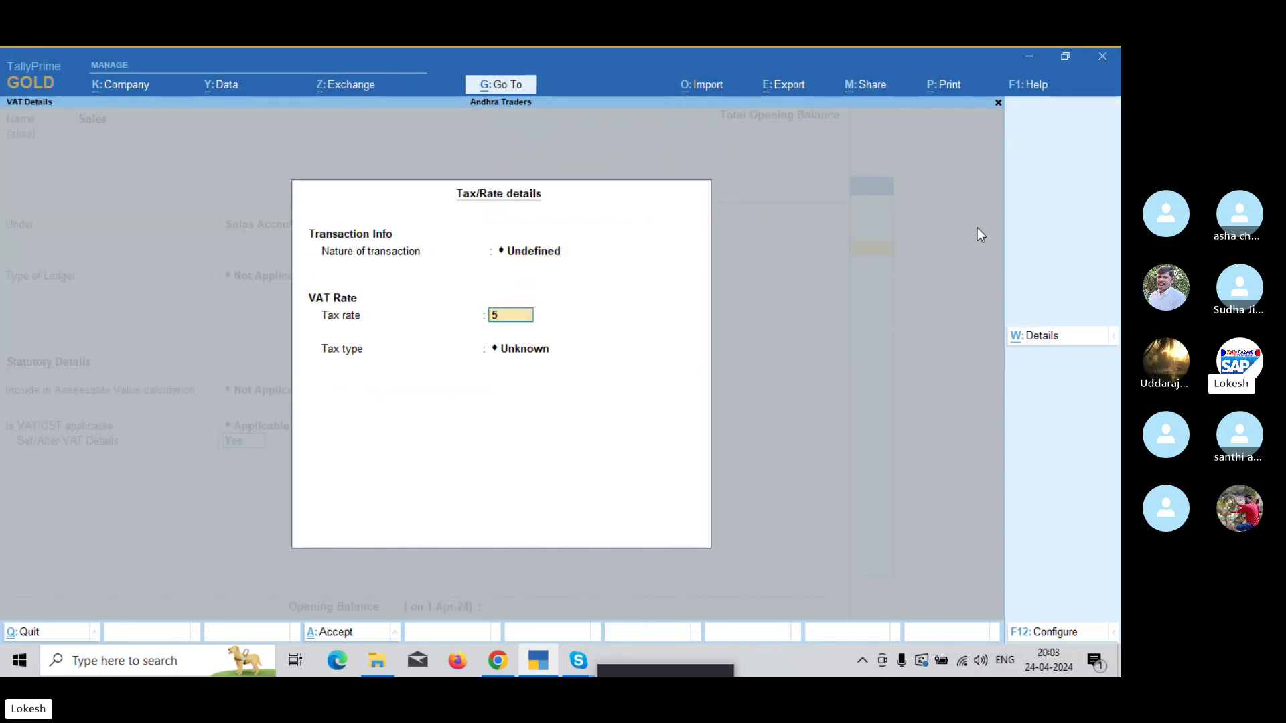
key("Return")
key("Return")
key("Return")
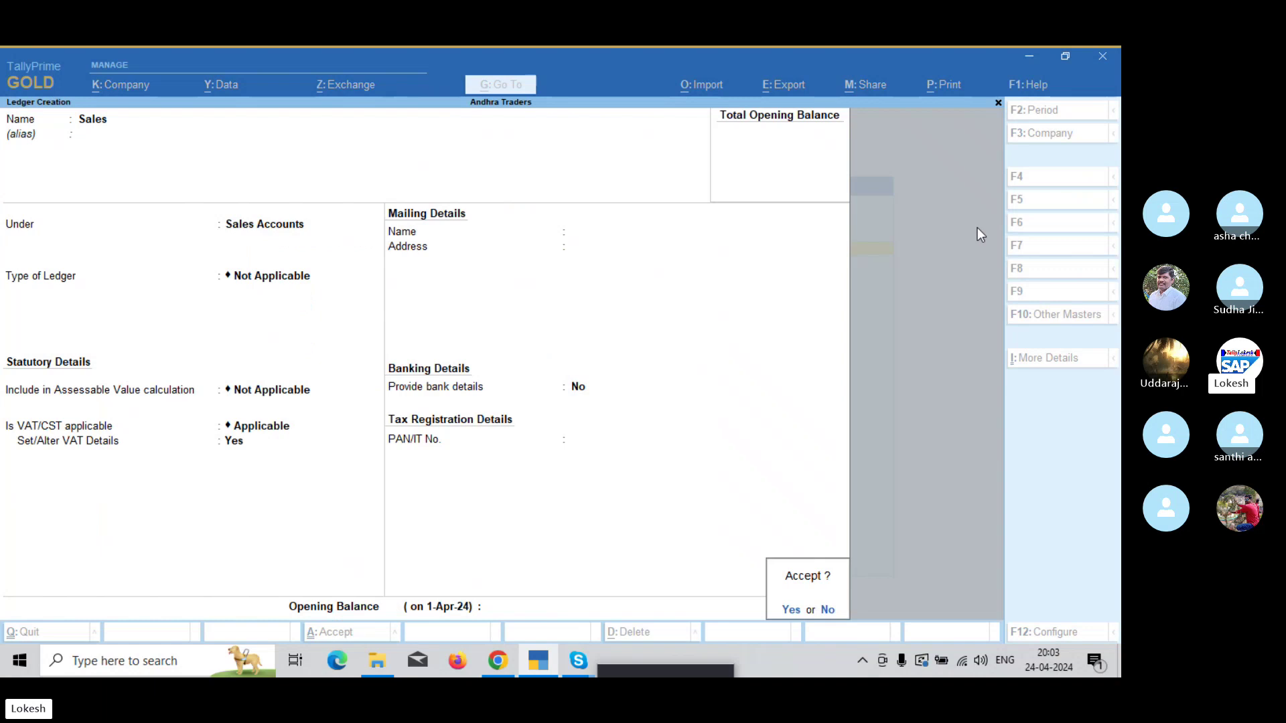
key("Return")
Start a ledger named Komali Merchants under Sundry Debtors, keeping the default mailing details for Andhra Pradesh, India
type("Komali")
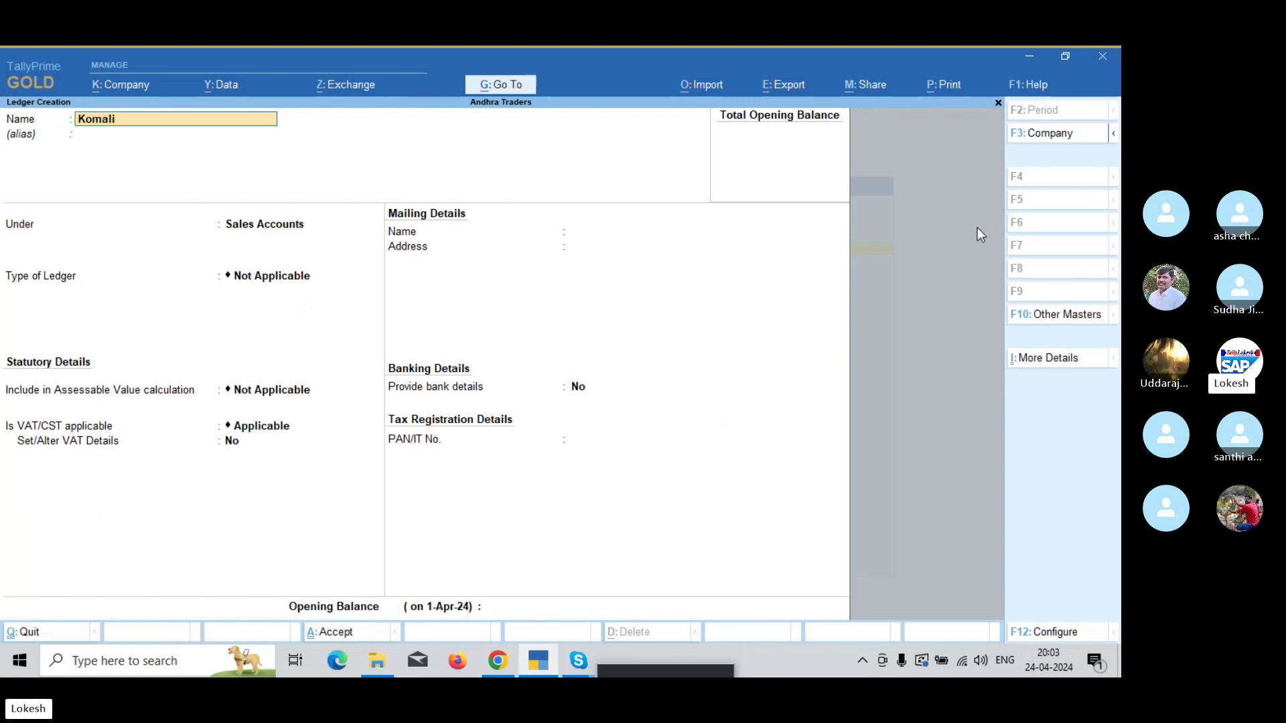
type(" Mercaj")
key("BackSpace")
type("hants")
key("Return")
key("Return")
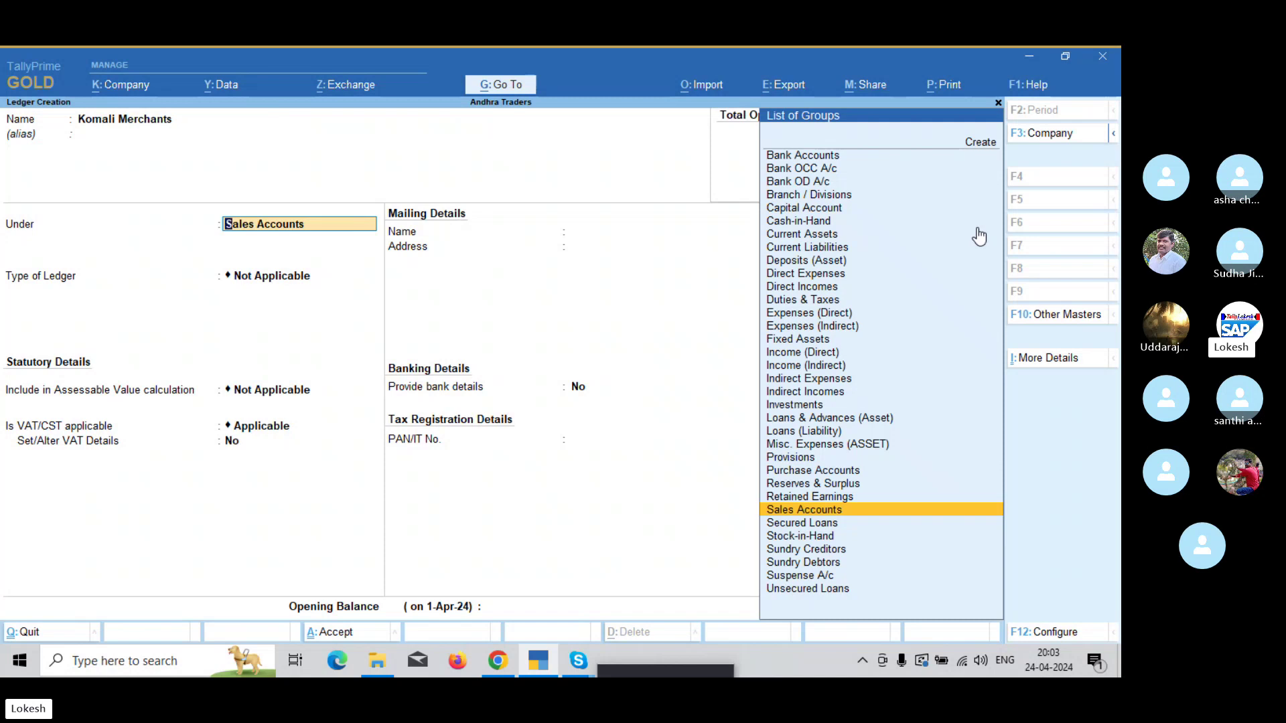
type("Sun")
key("Down")
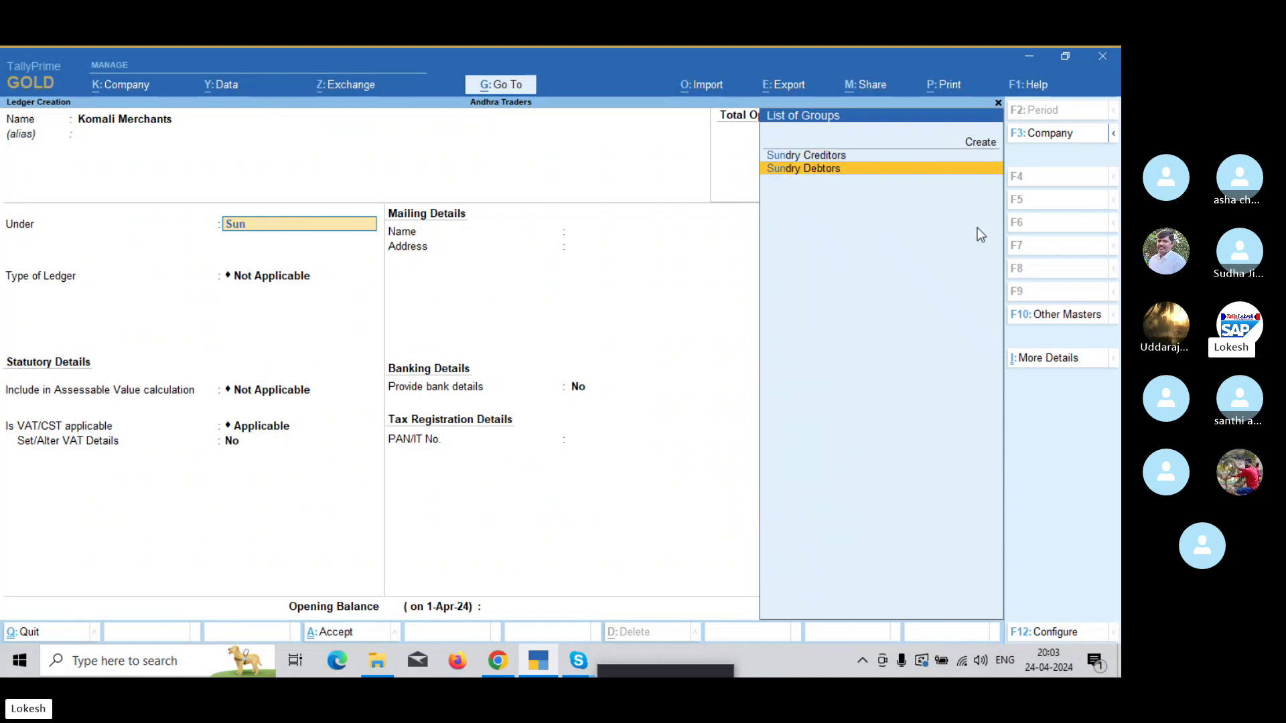
key("Return")
key("Return")
key("Return")
key("Return")
key("Return")
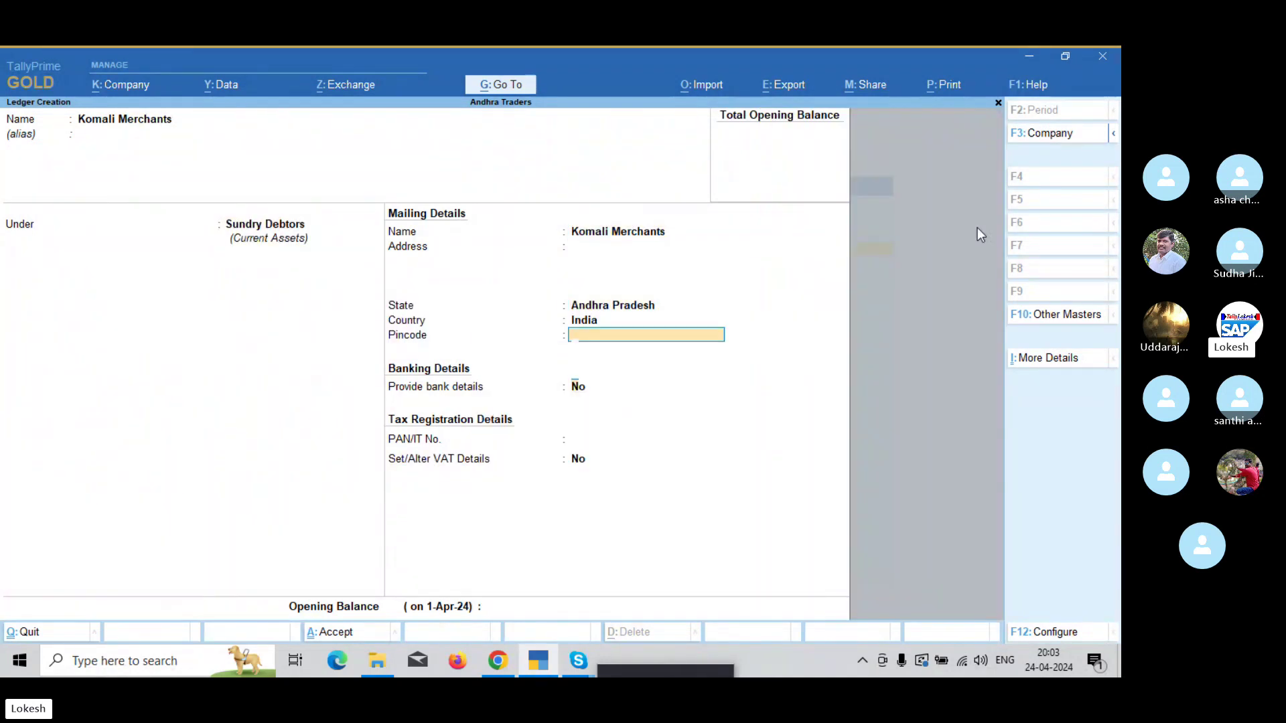
Enable VAT details for Komali Merchants with dealer type Regular, leave the TIN and CST numbers blank, and save the ledger
key("Return")
key("Return")
key("Return")
key("y")
key("Return")
key("Return")
key("Return")
key("Return")
key("Return")
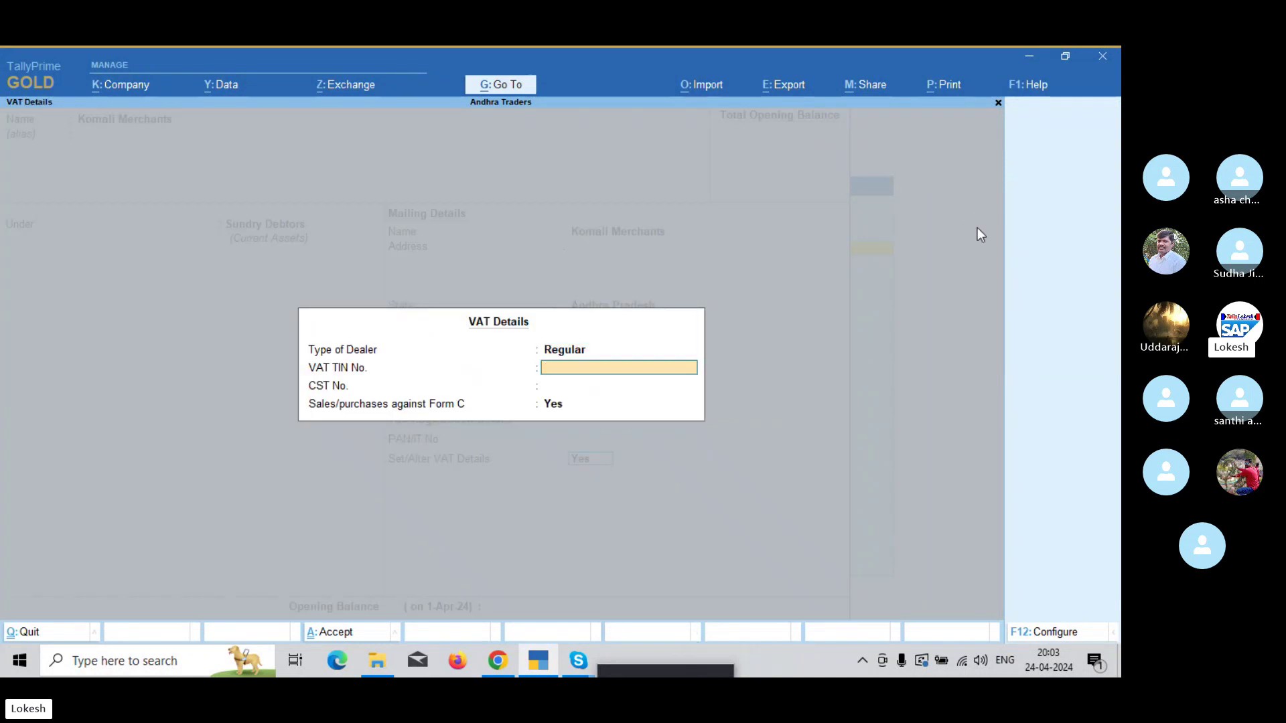
key("Return")
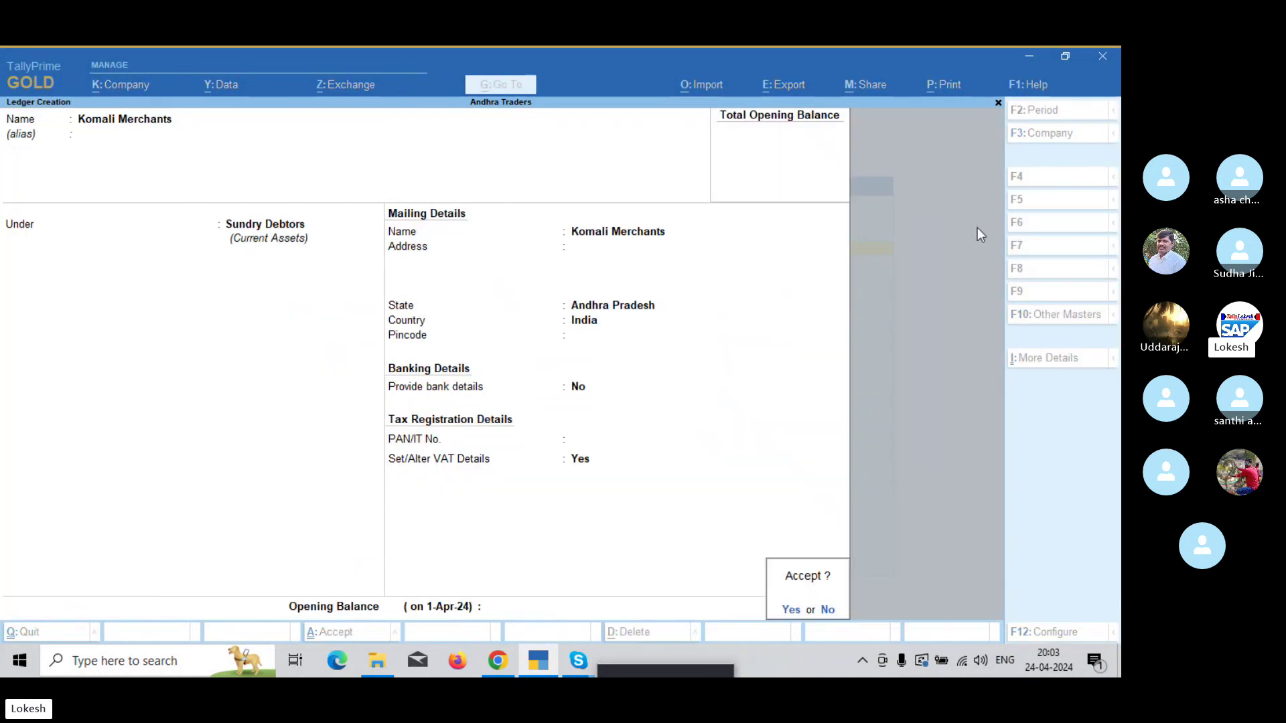
key("Return")
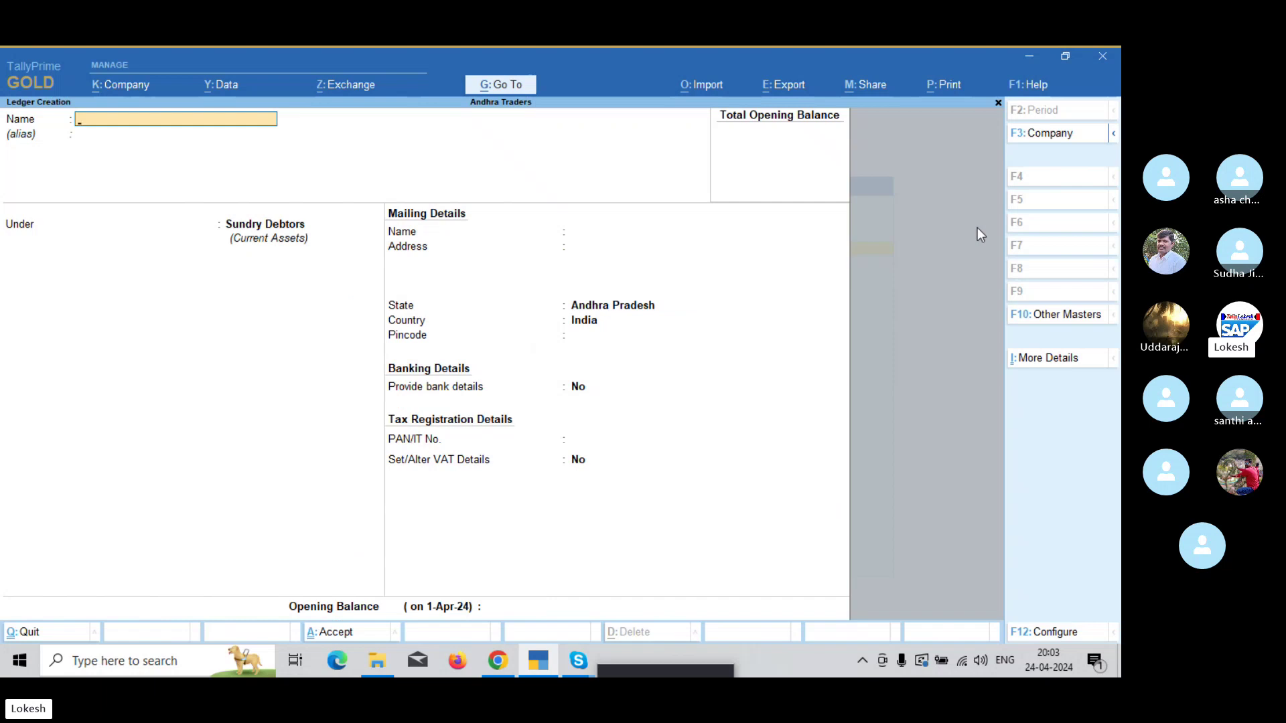
Start a ledger named Balu Pvt Ltd under Sundry Creditors, keeping the default mailing and banking details
type("Balu Pvt Ltd")
key("Return")
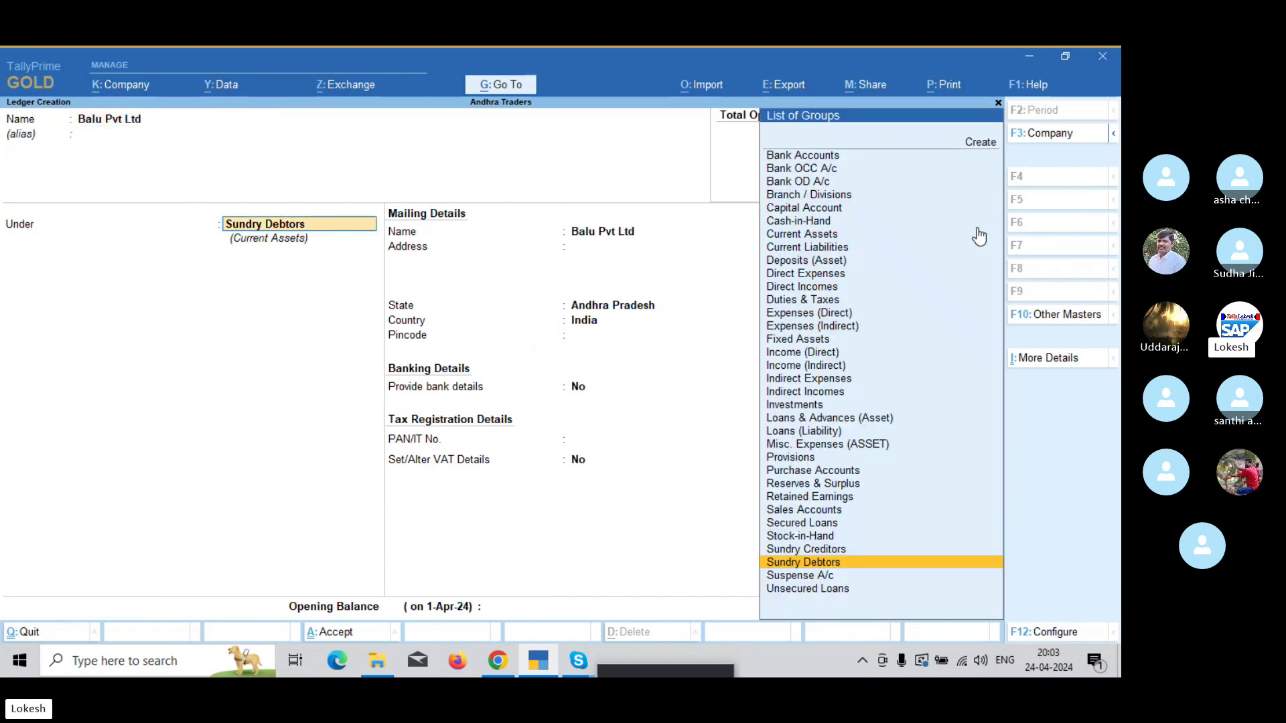
key("Up")
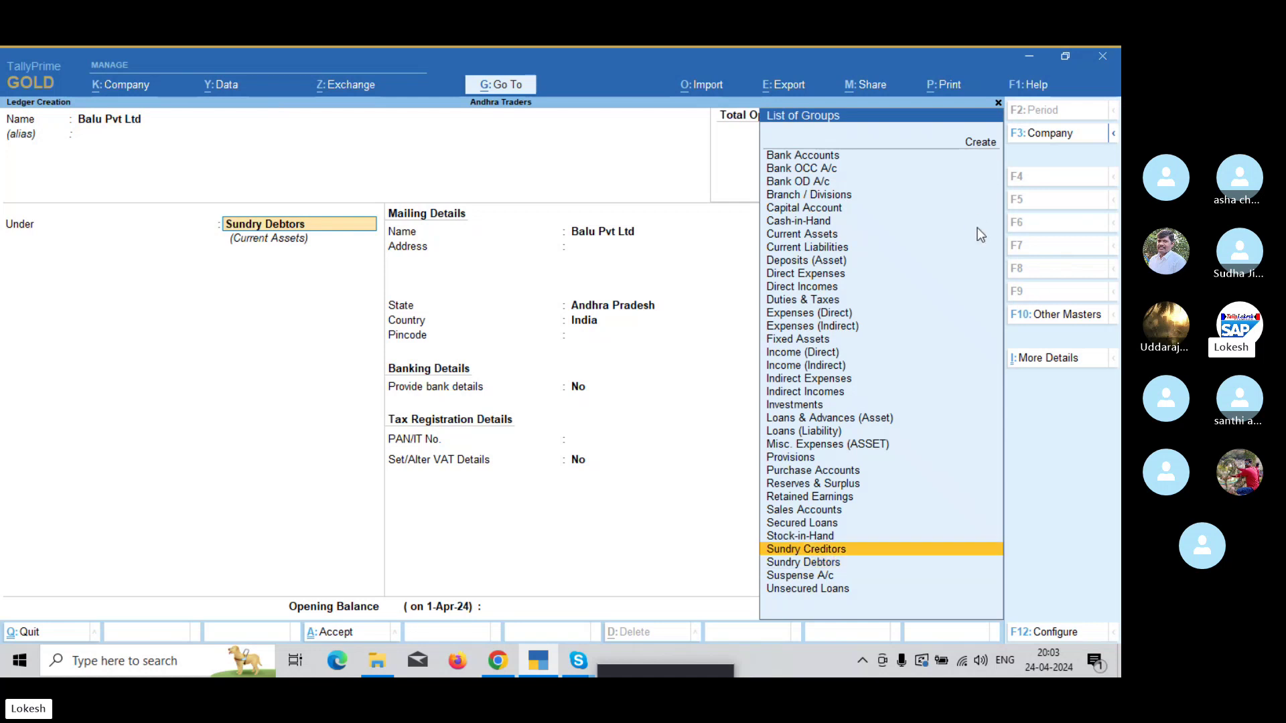
key("Return")
key("Return")
key("Return")
key("Return")
key("Return")
key("Return")
key("Return")
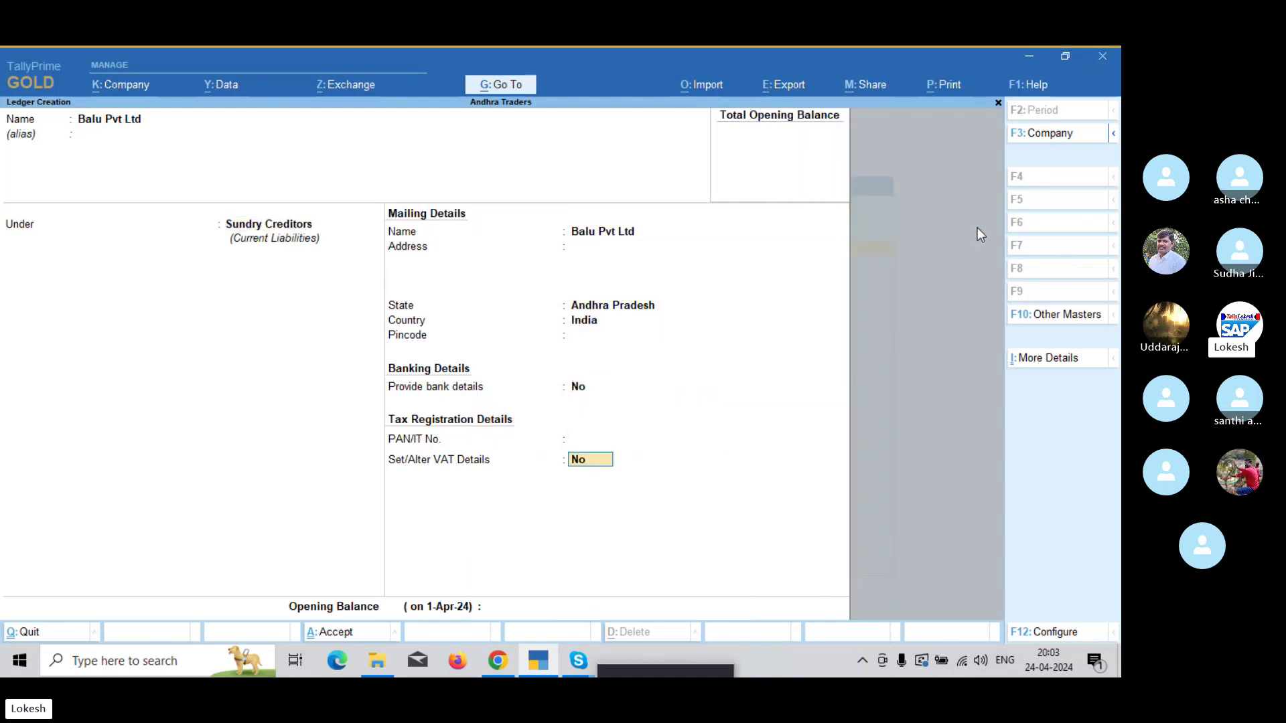
Set the VAT details option to Yes for Balu Pvt Ltd, accept the default VAT details, and save the ledger
key("BackSpace")
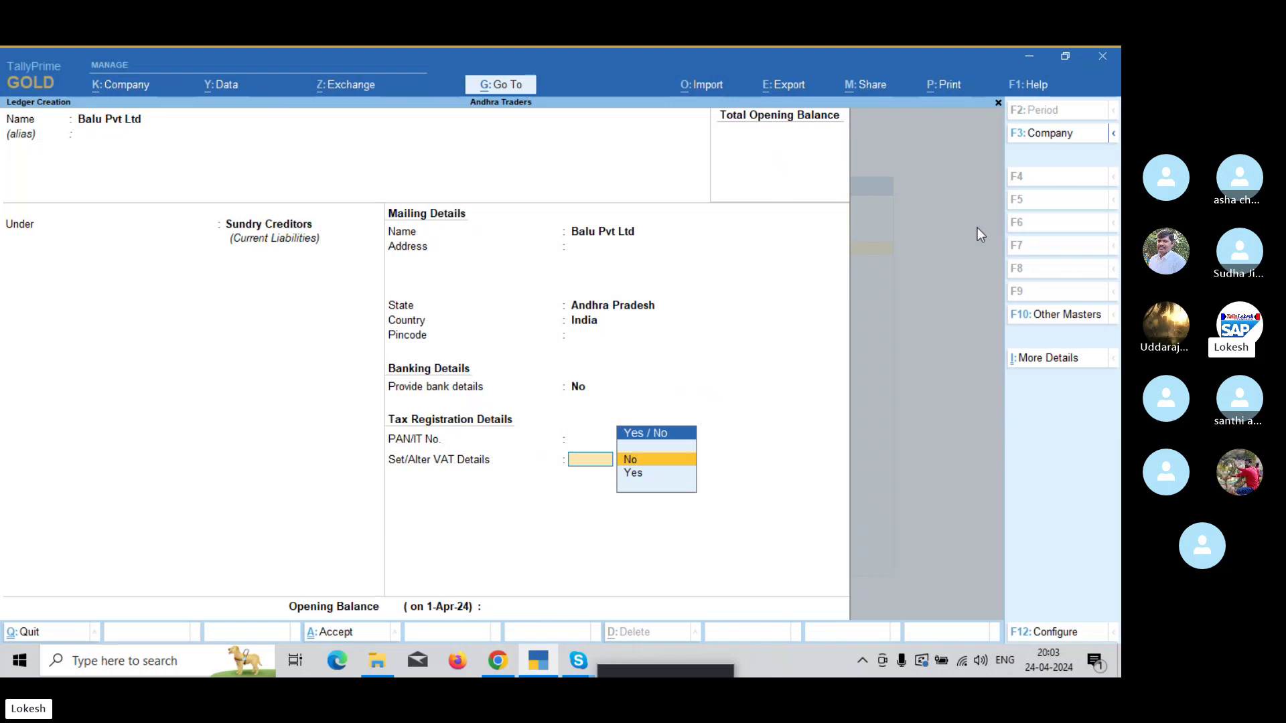
key("Down")
key("Return")
key("Return")
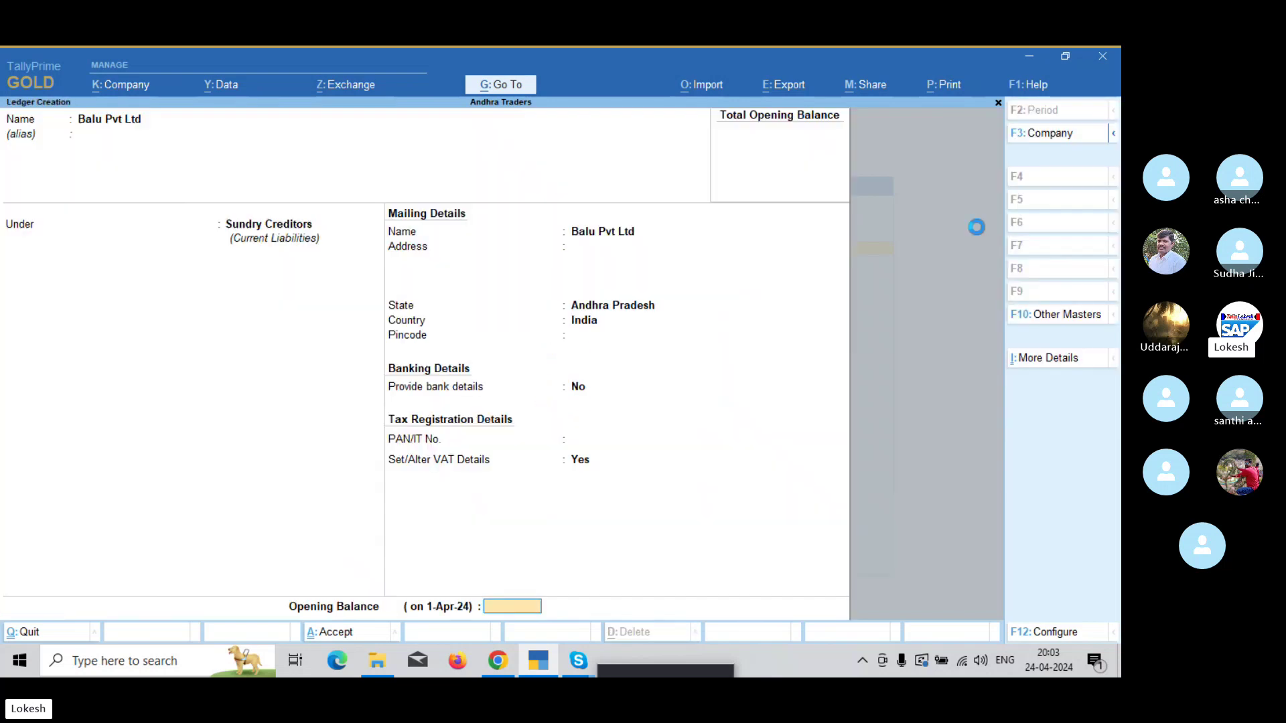
key("Return")
key("Return")
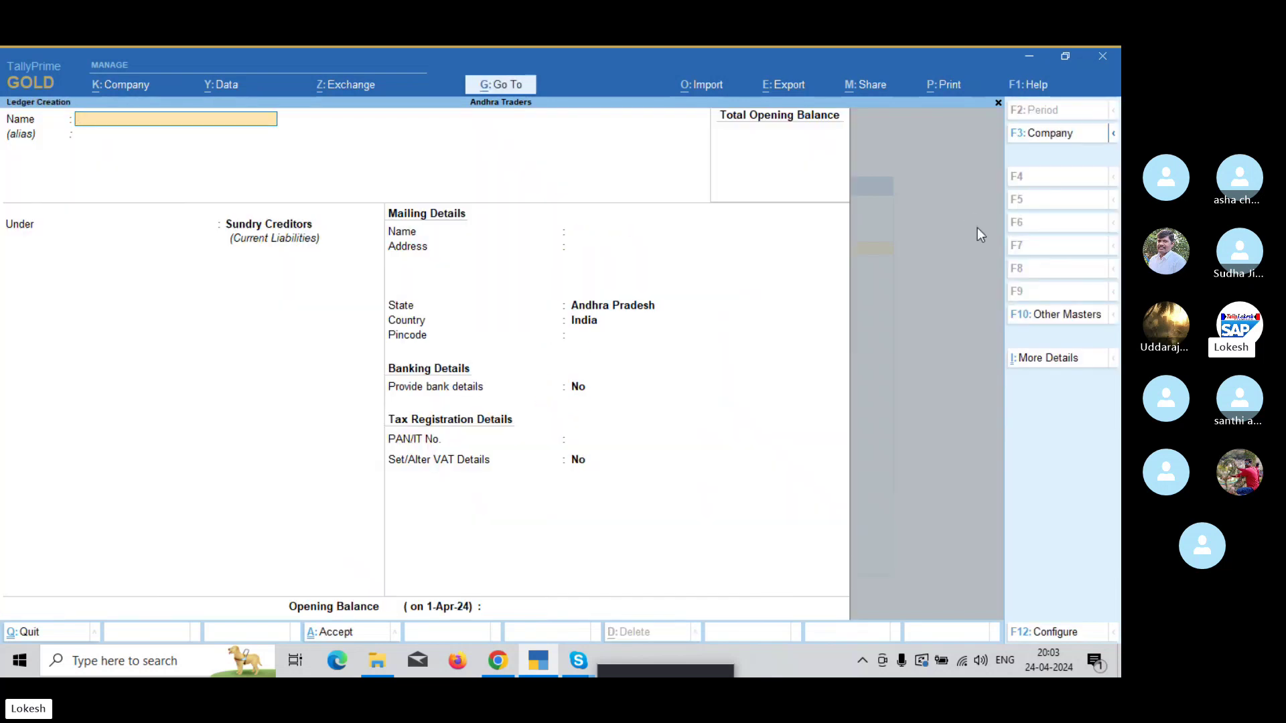
Start a ledger named Kadar Enterprieses under Sundry Debtors, keeping the default mailing and banking details
type("Kada")
type("r enterpriseses")
key("Return")
key("Return")
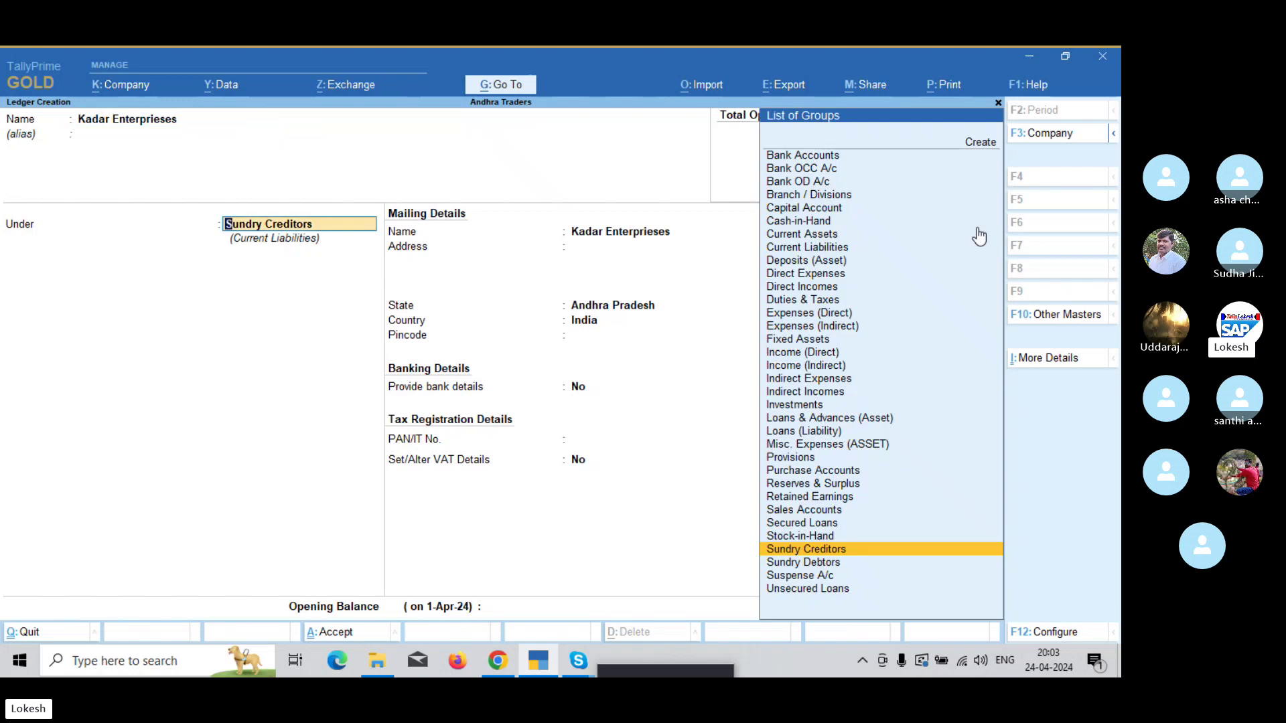
type("Sun")
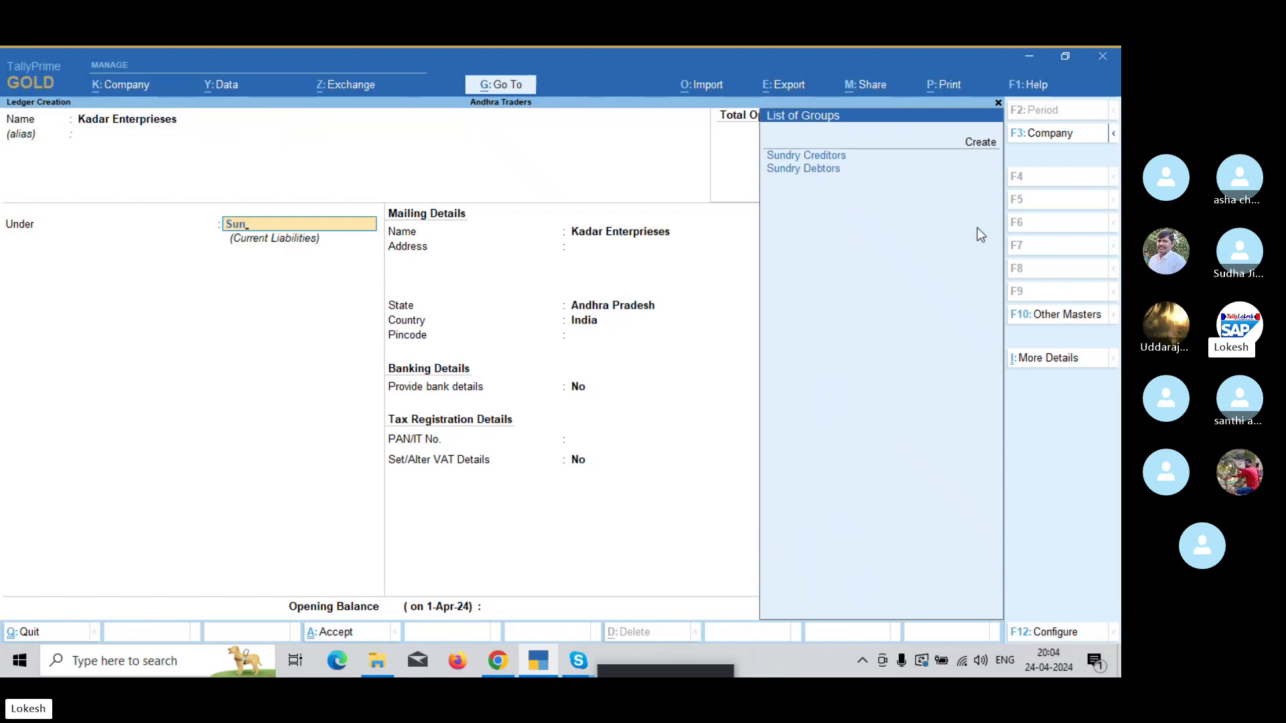
key("Down")
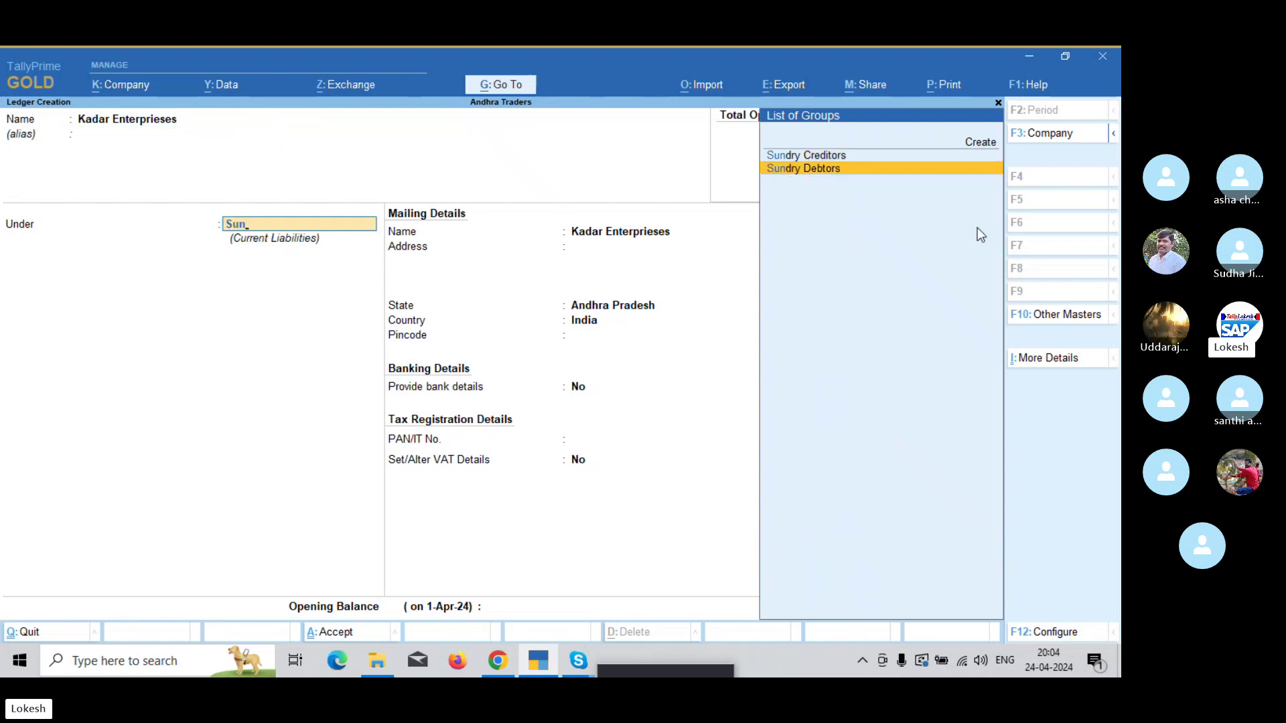
key("Return")
key("Return")
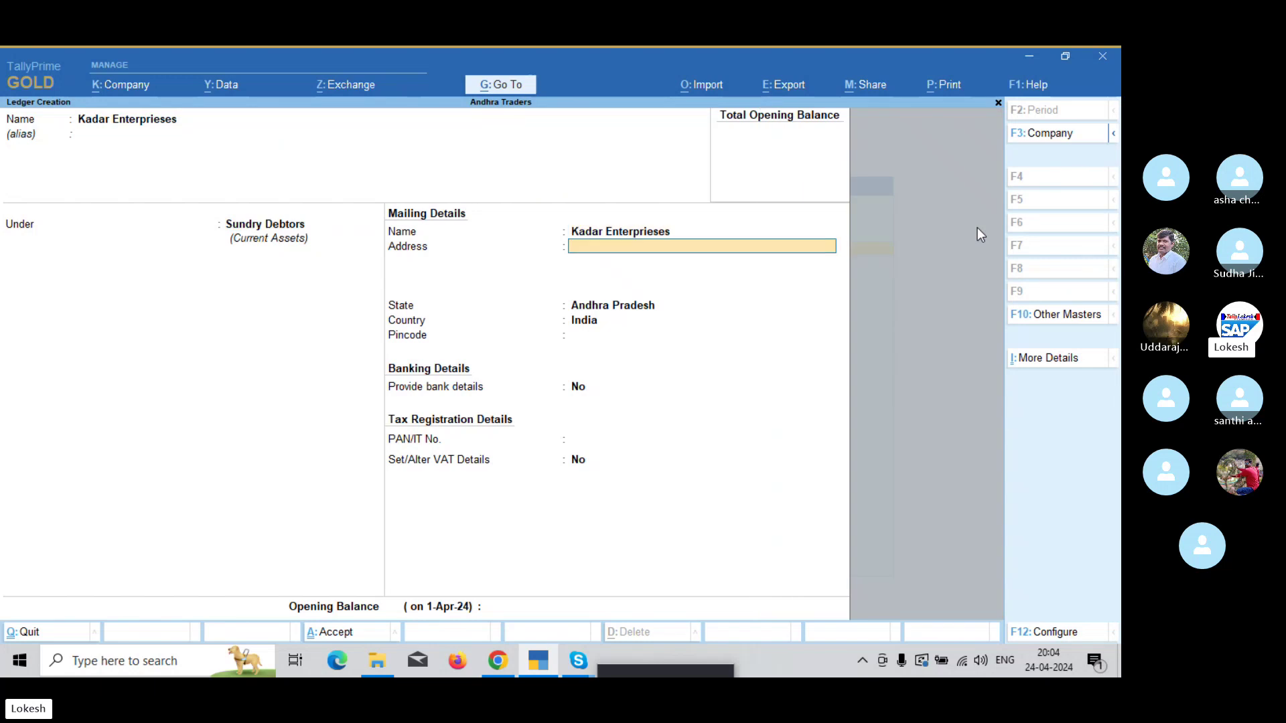
key("Return")
key("Return")
key("Return")
key("Return")
key("Return")
Set the VAT details option to Yes for Kadar Enterprieses, accept the default VAT details, and save the ledger
type("y")
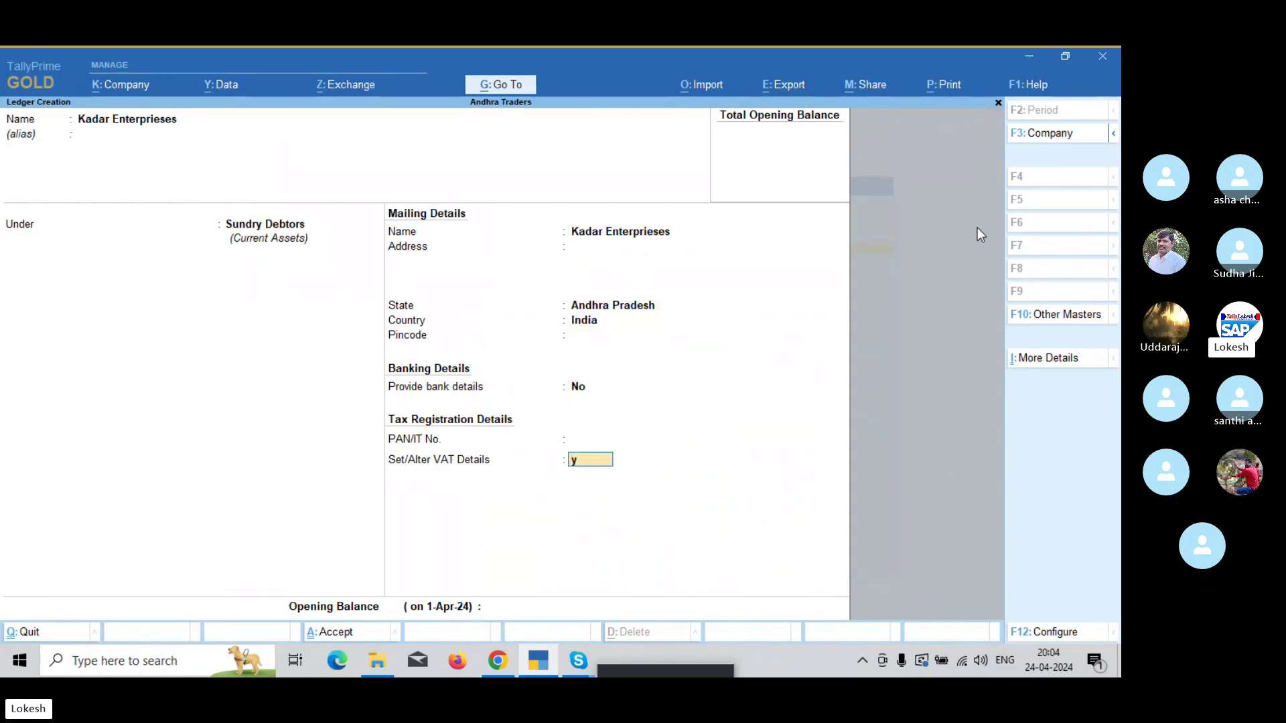
key("Return")
key("Return")
key("Return")
key("Return")
key("Return")
key("Return")
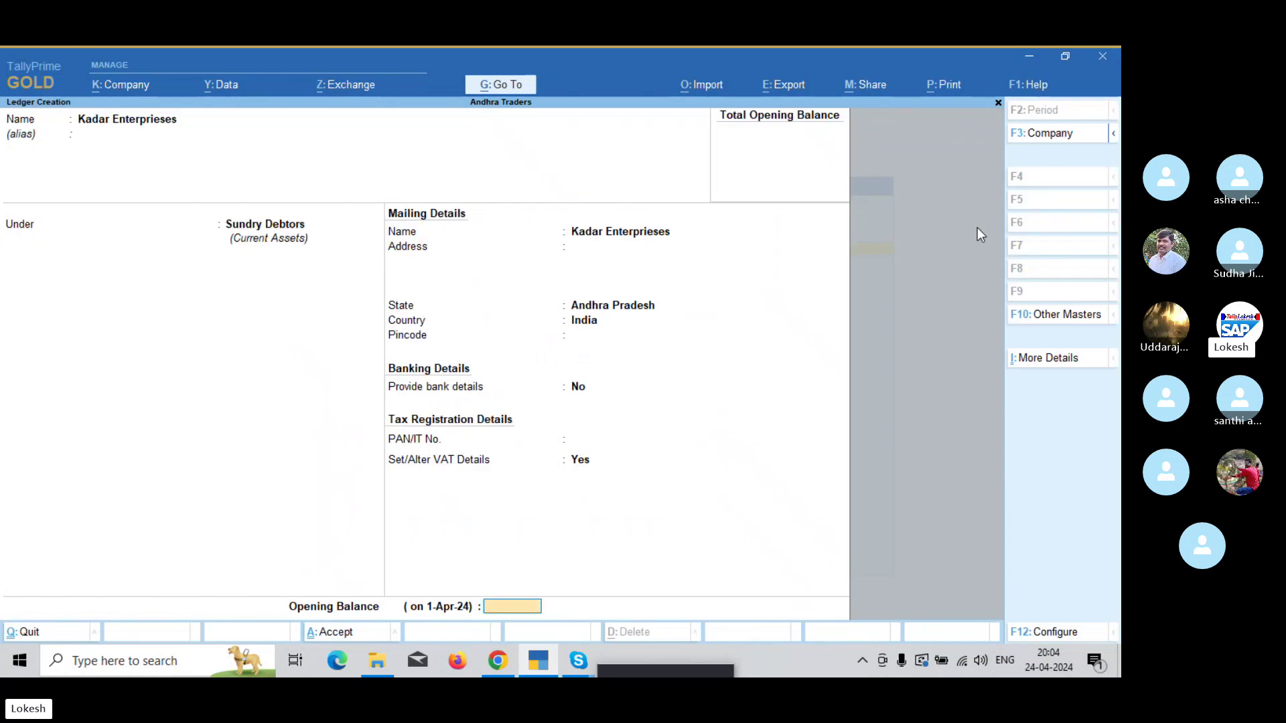
key("Return")
key("Return")
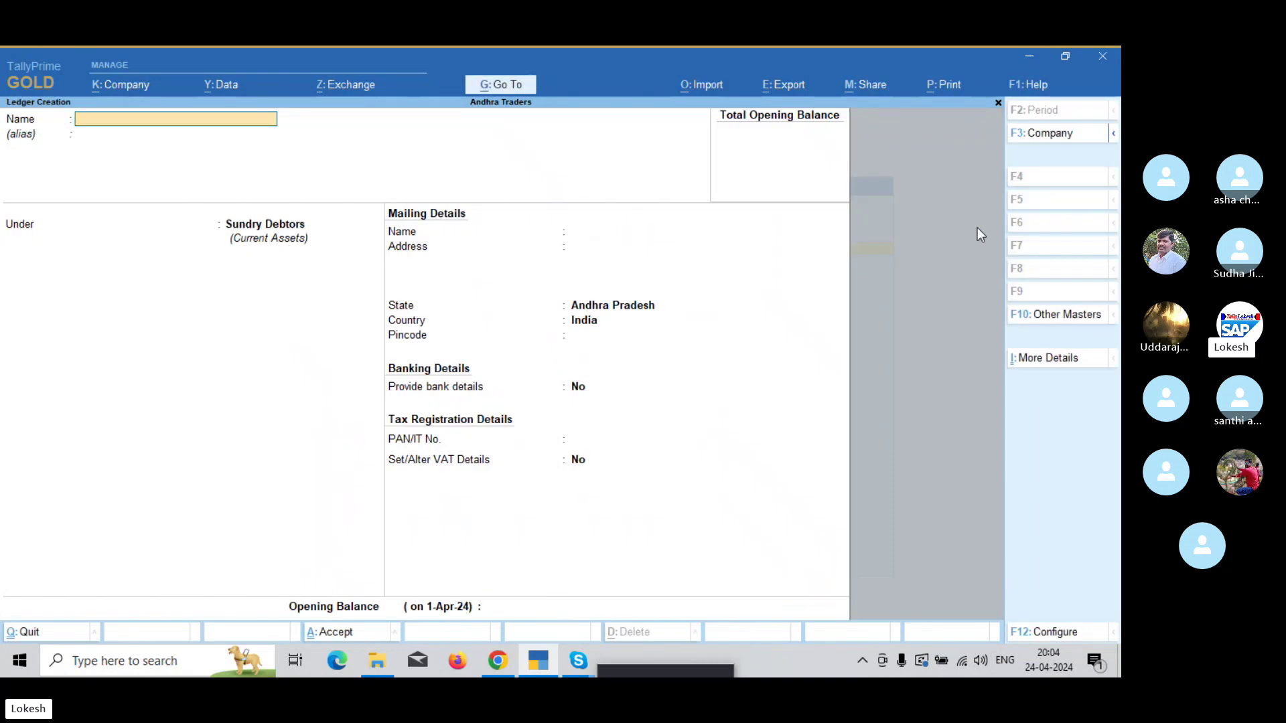
Create a ledger named Input Vat 5% under Duties & Taxes with duty type VAT, keeping the default calculation and rounding settings
type("Input Vat 5%")
key("Return")
key("Return")
type("Du")
key("Return")
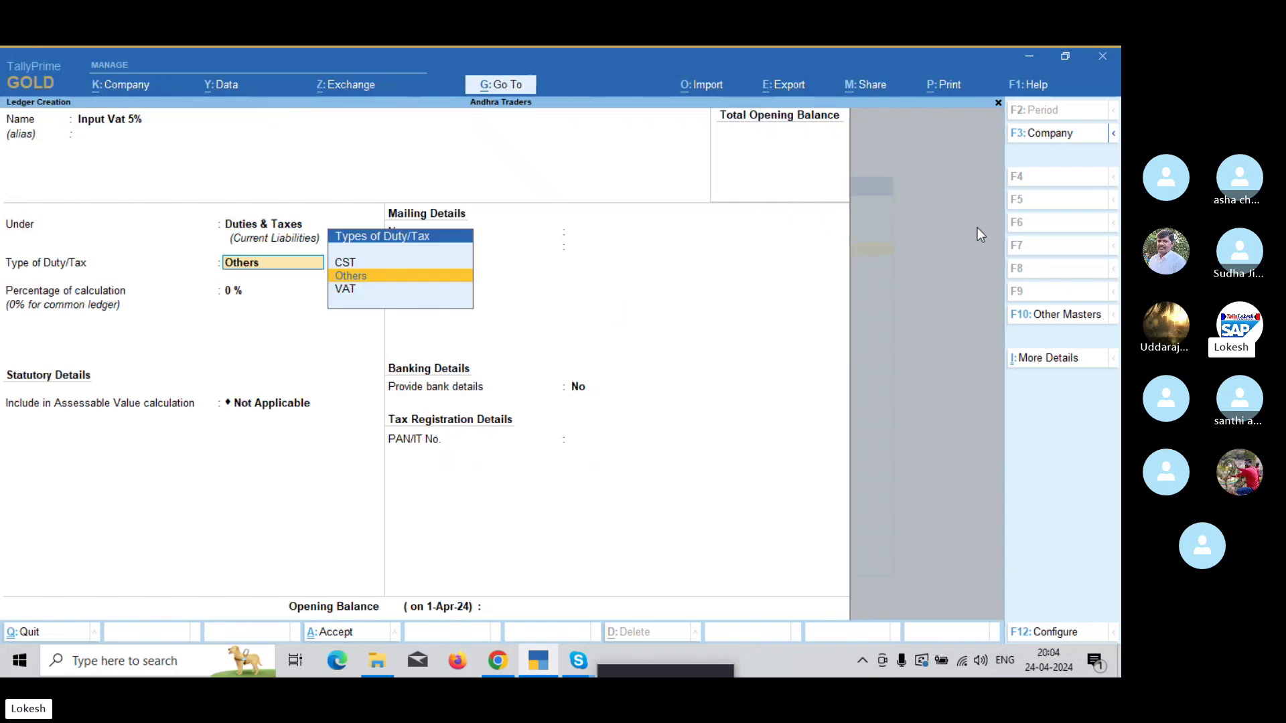
key("Down")
key("Return")
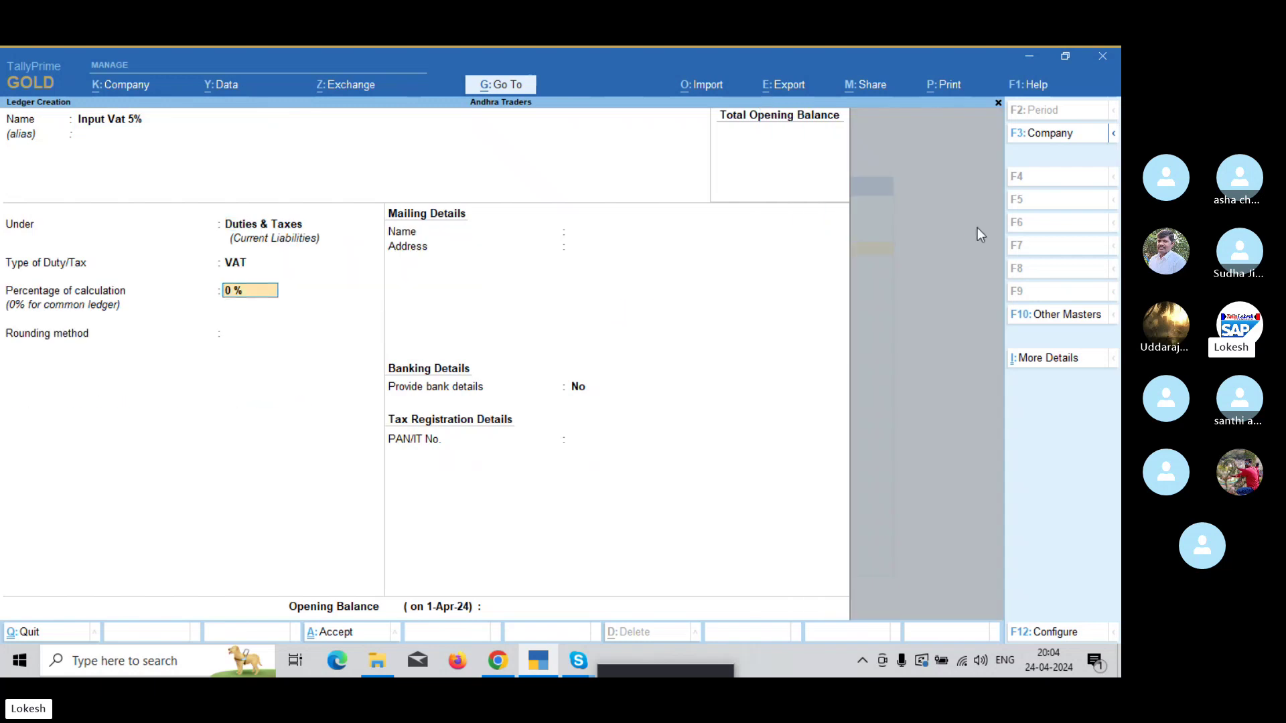
key("Return")
key("Return")
key("Return")
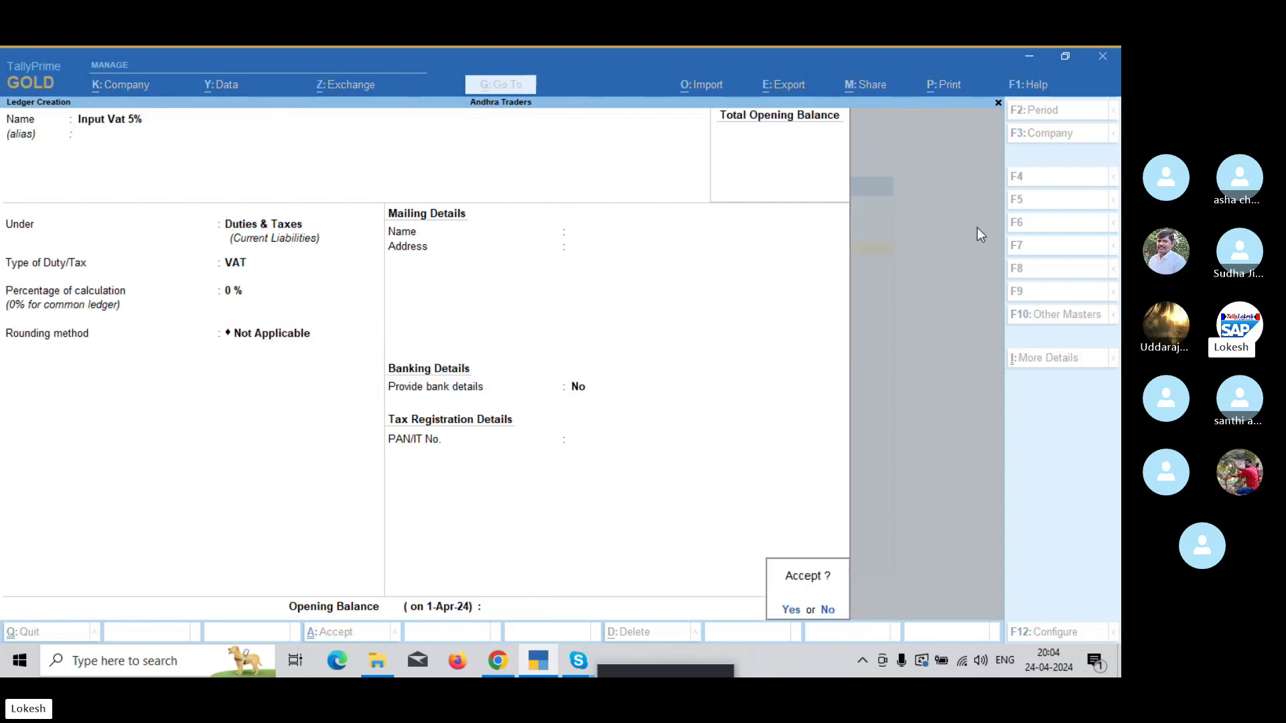
key("Return")
Create a ledger named Output Vat 5% under Duties & Taxes with duty type VAT, keeping the default calculation and rounding settings
type("Out")
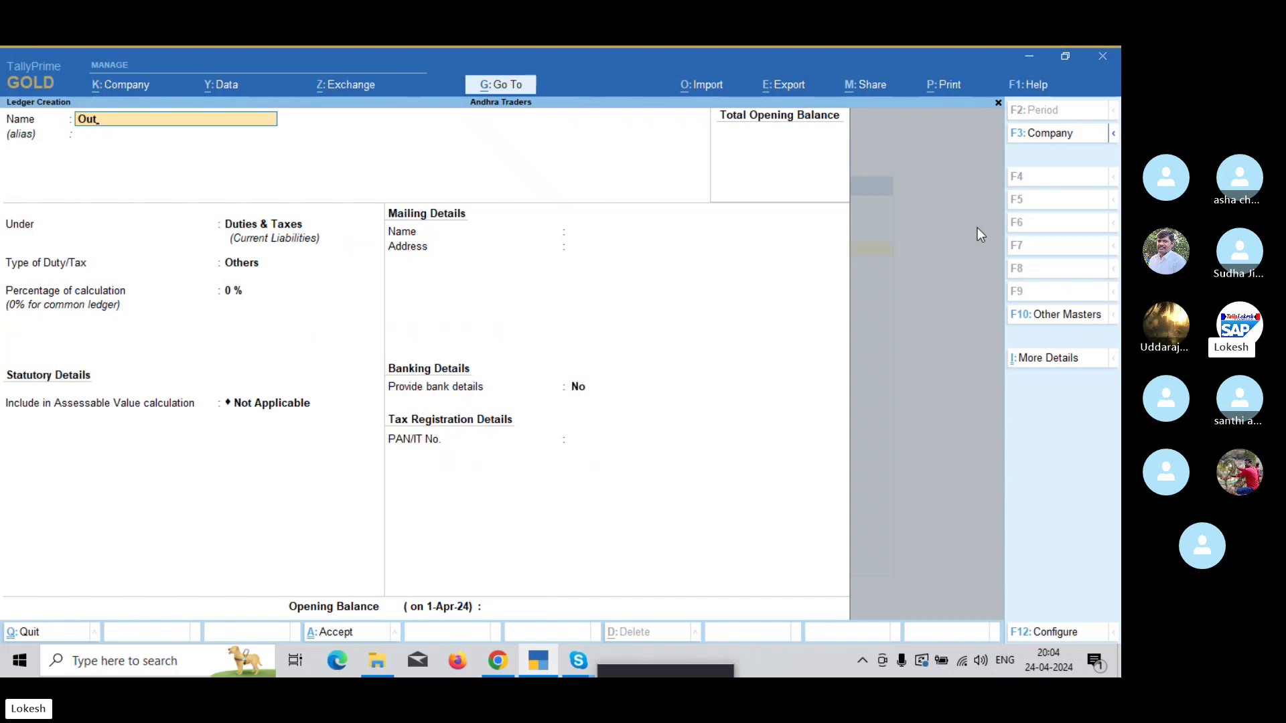
type("put Vat 5%")
key("Return")
key("Return")
key("Return")
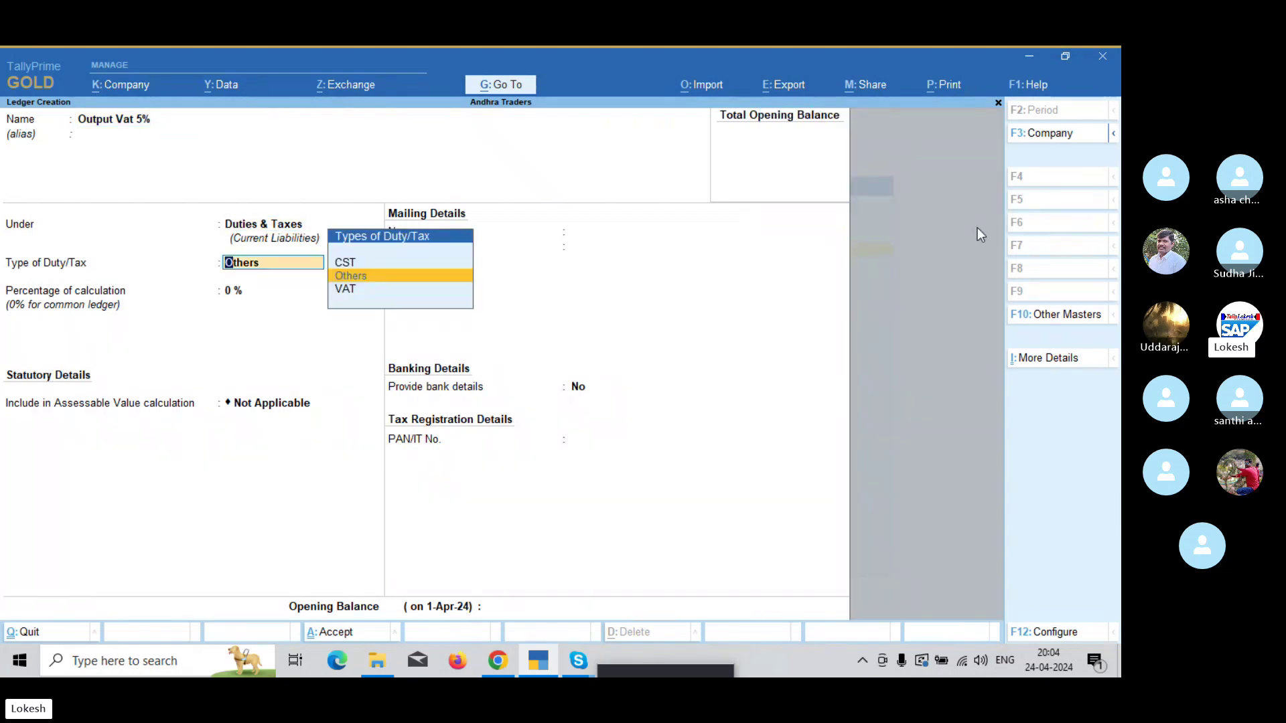
key("Down")
key("Return")
key("Return")
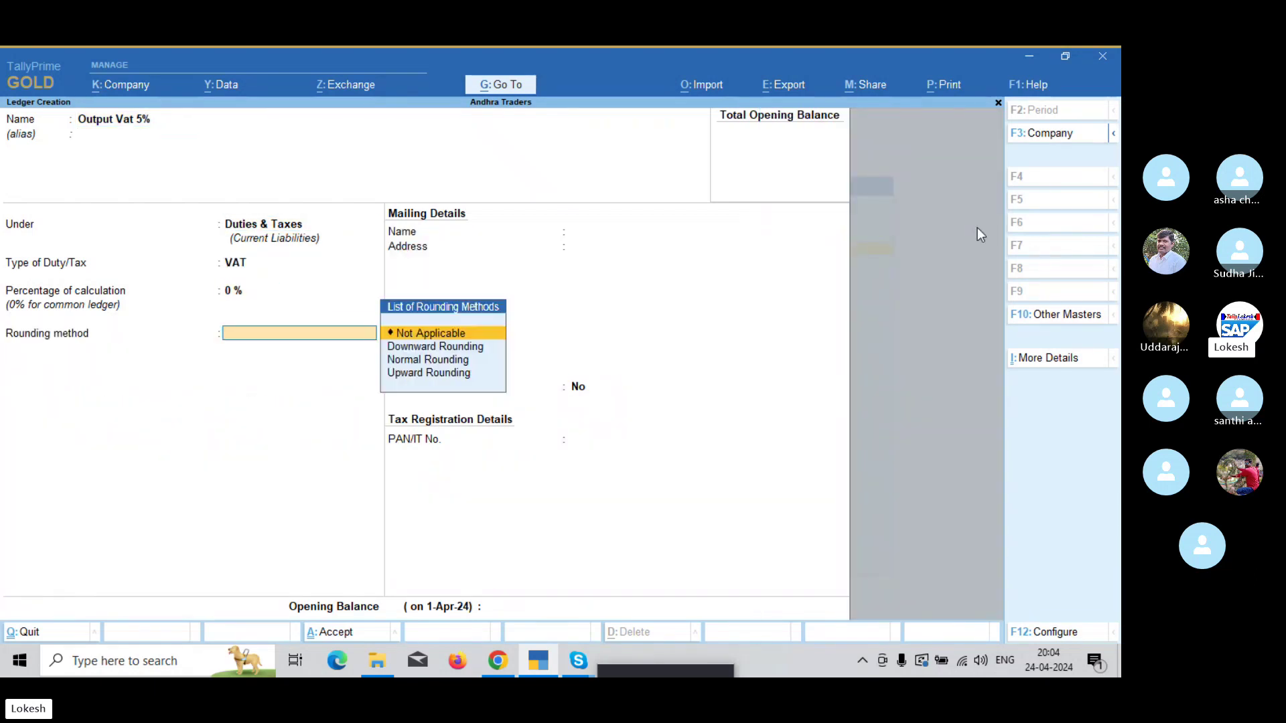
key("Return")
key("Return")
key("Return")
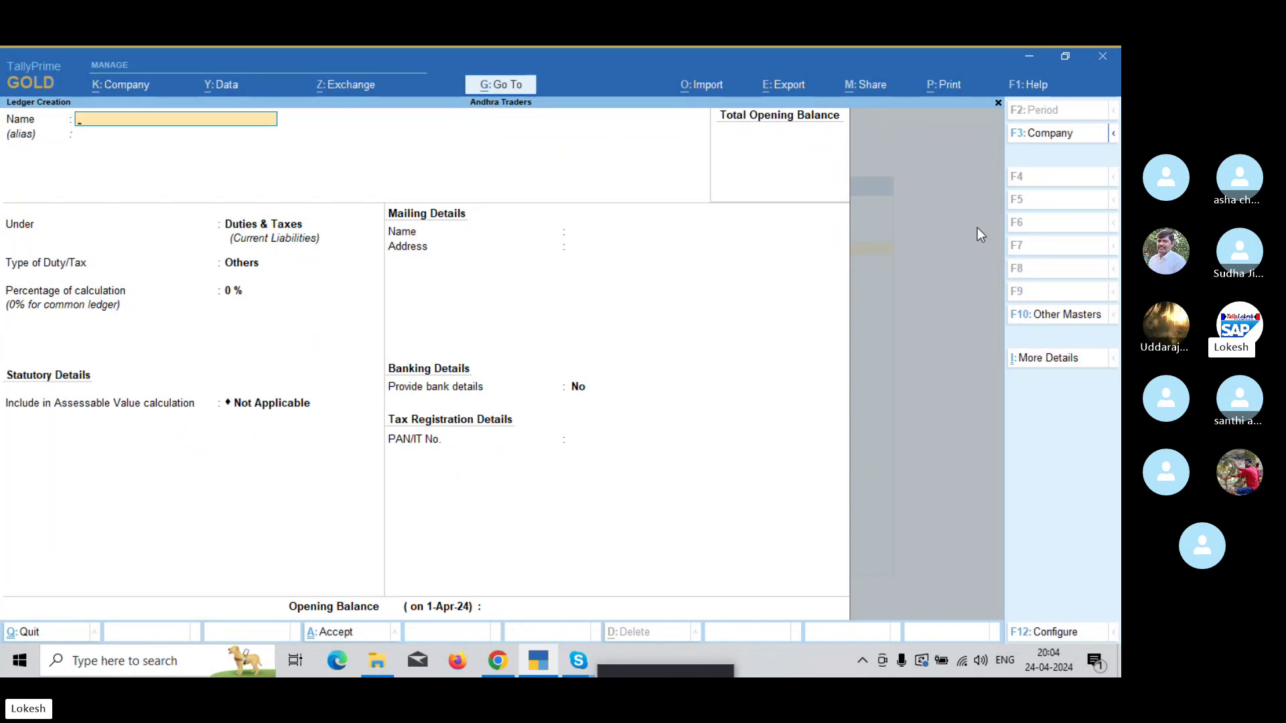
key("Escape")
Create a simple unit of measure with symbol nos and formal name Numbers, keeping 0 decimal places
key("Return")
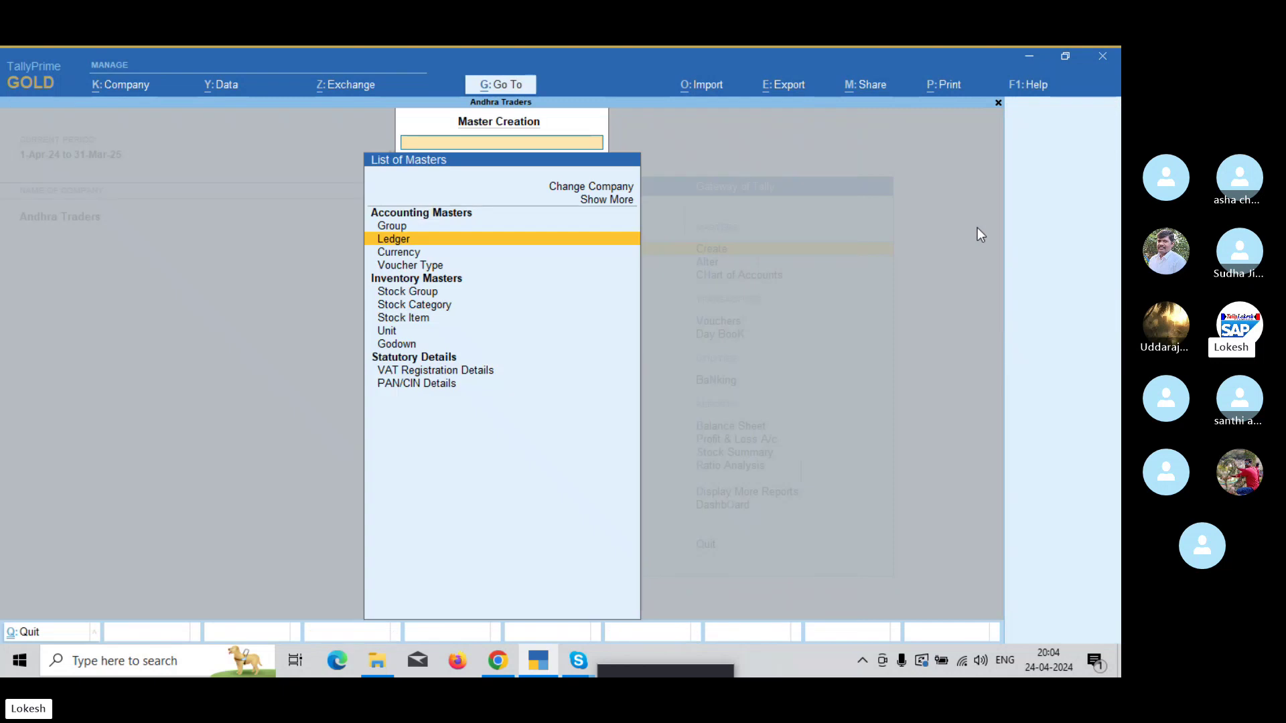
key("Down")
key("Down")
key("Down")
key("Down")
key("Down")
key("Down")
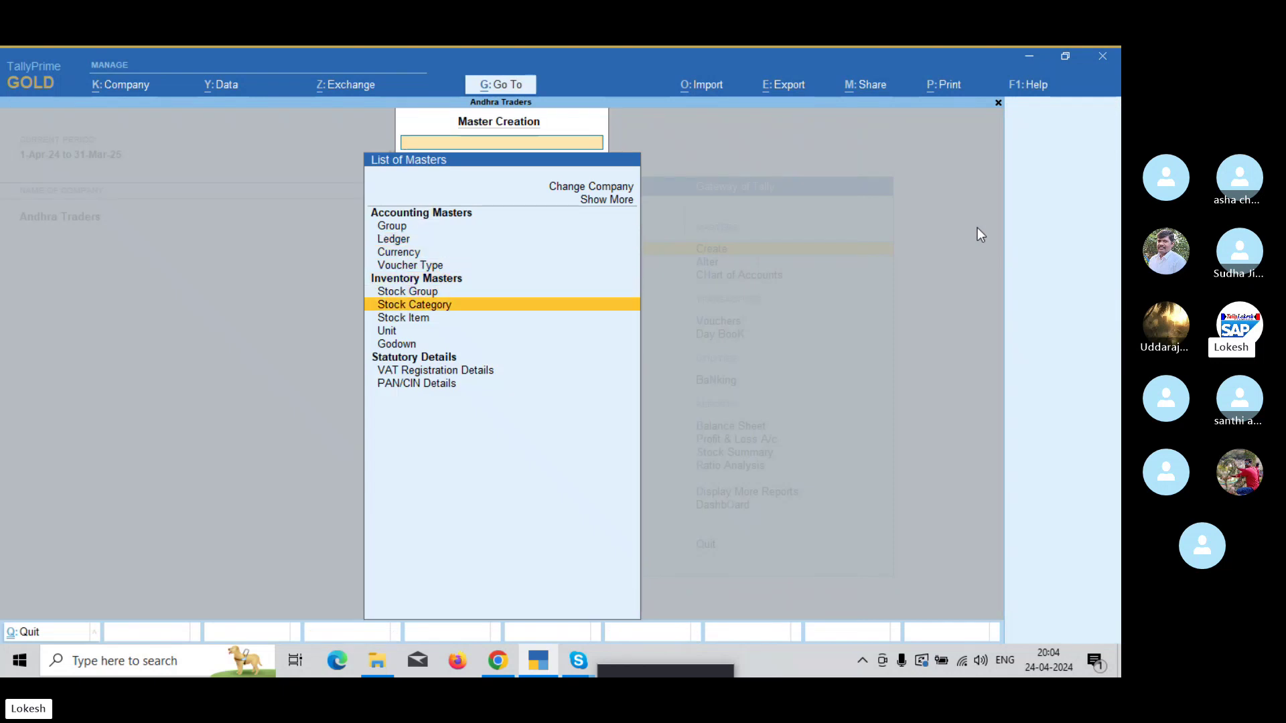
key("Return")
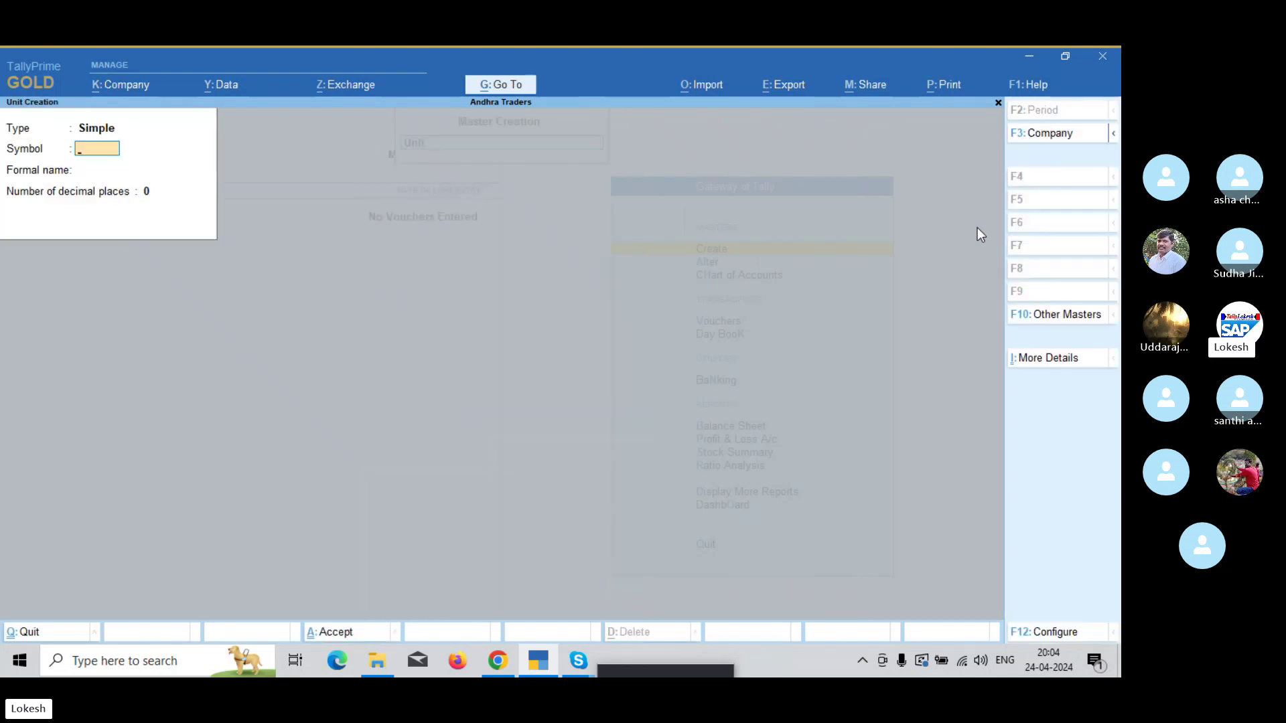
type("nos")
key("Return")
type("N")
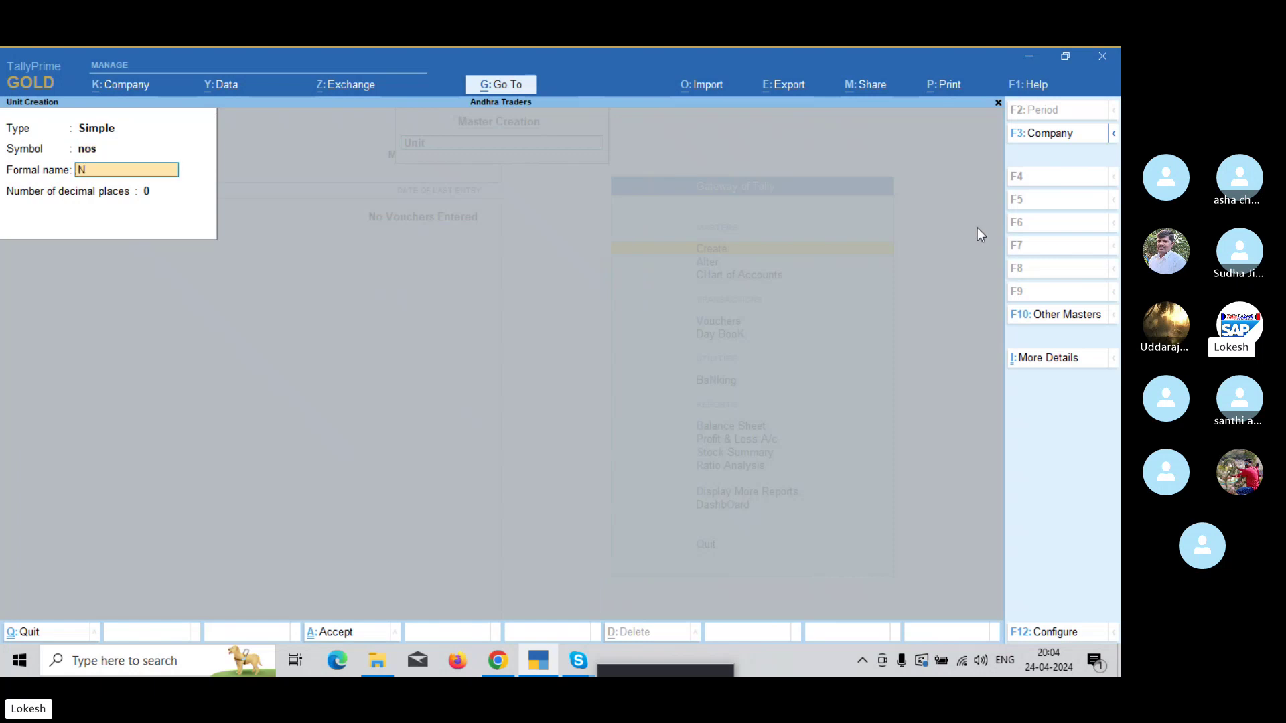
type("umbers")
key("Return")
key("Return")
key("Return")
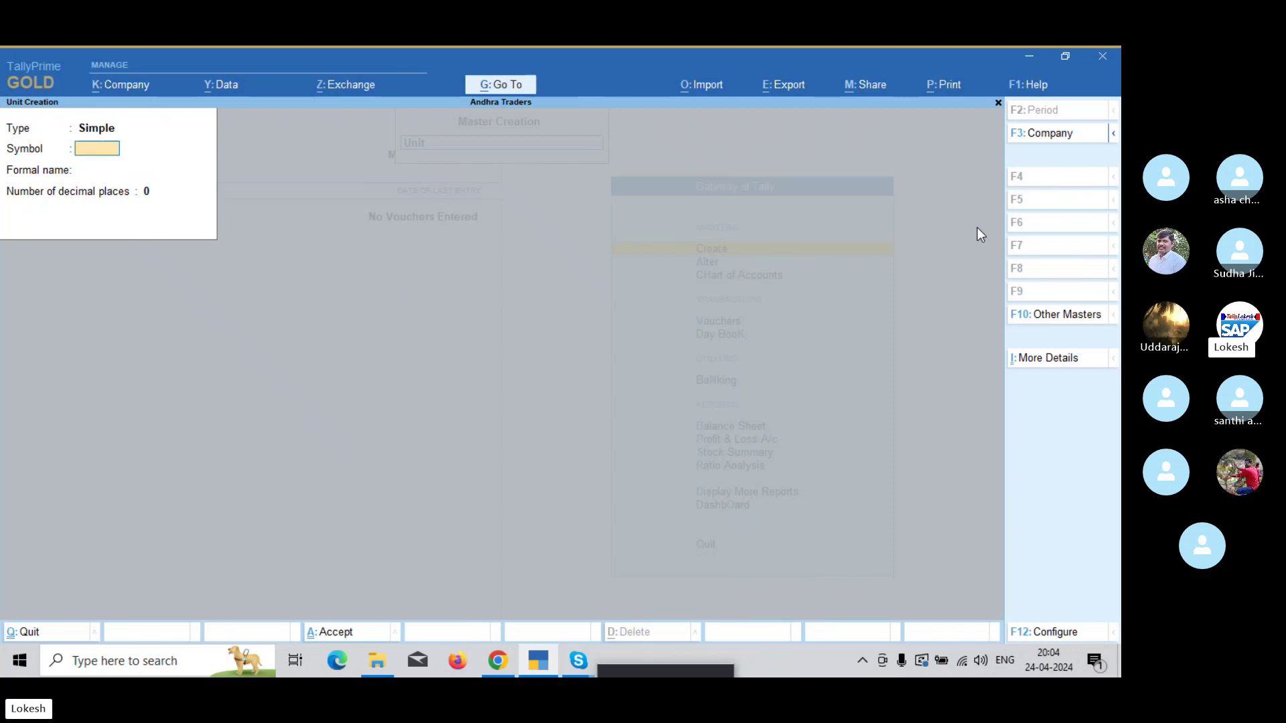
key("Escape")
Start a stock item named Hp Laptop under Primary with nos as its unit
key("Return")
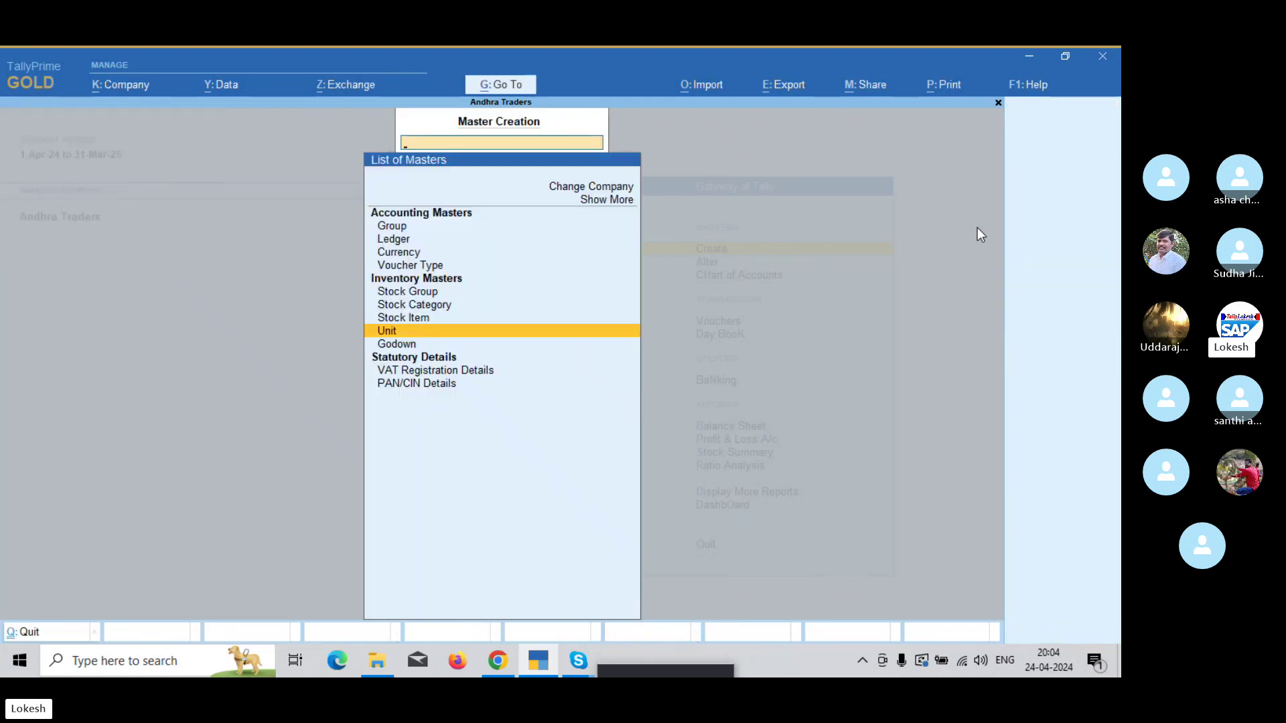
key("Up")
key("Return")
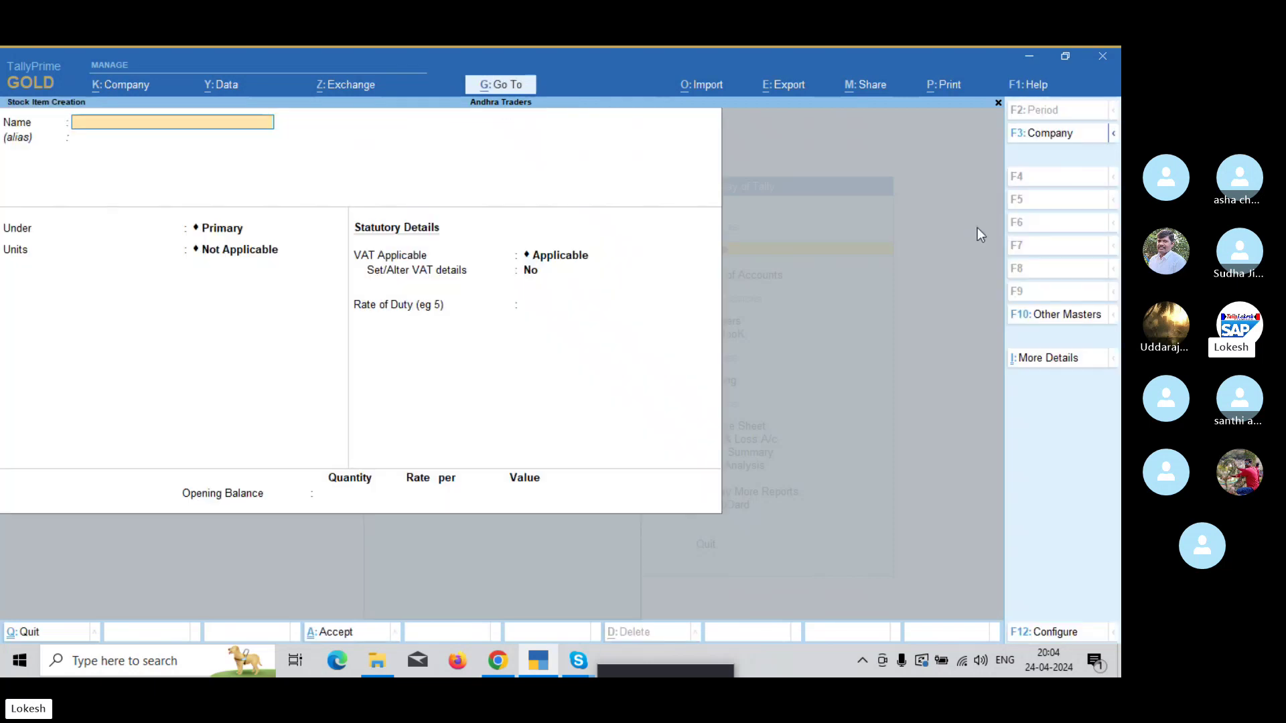
type("Hp Laptop")
key("Return")
key("Return")
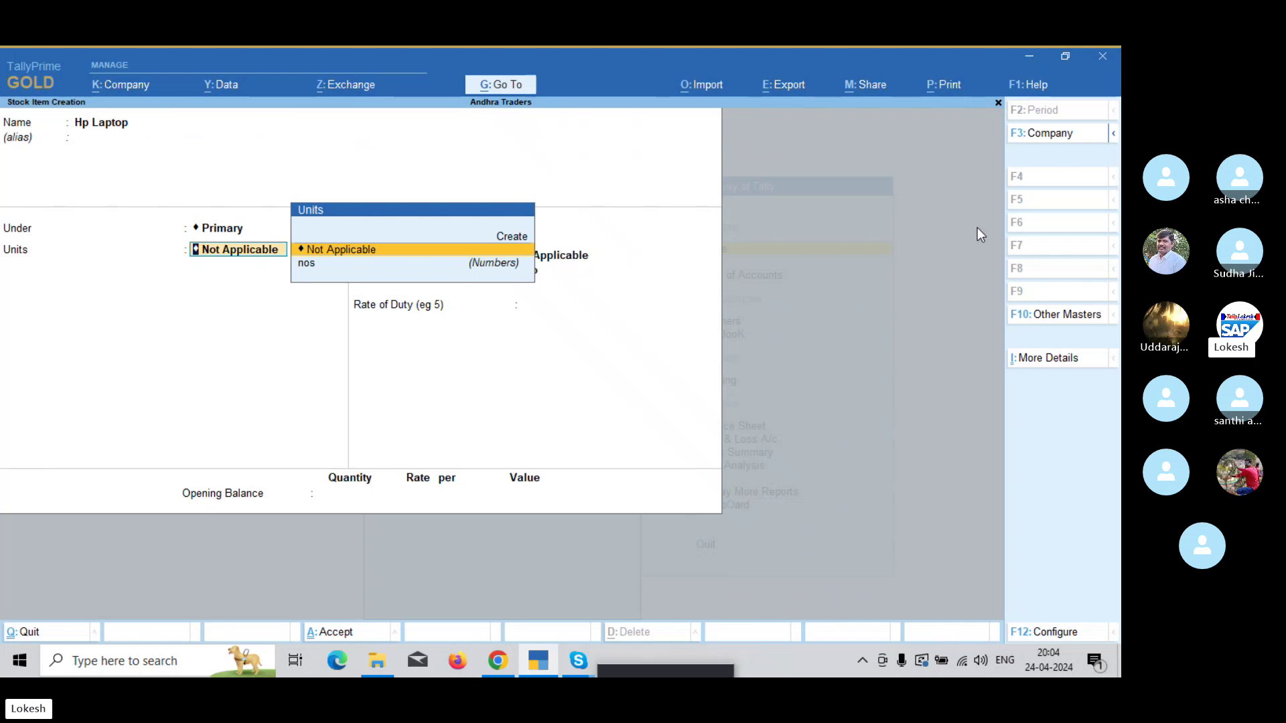
key("Down")
key("Return")
Keep the default VAT details, conversion factor and duty rate for Hp Laptop, leave the opening balance blank, and save the item
key("Return")
key("Return")
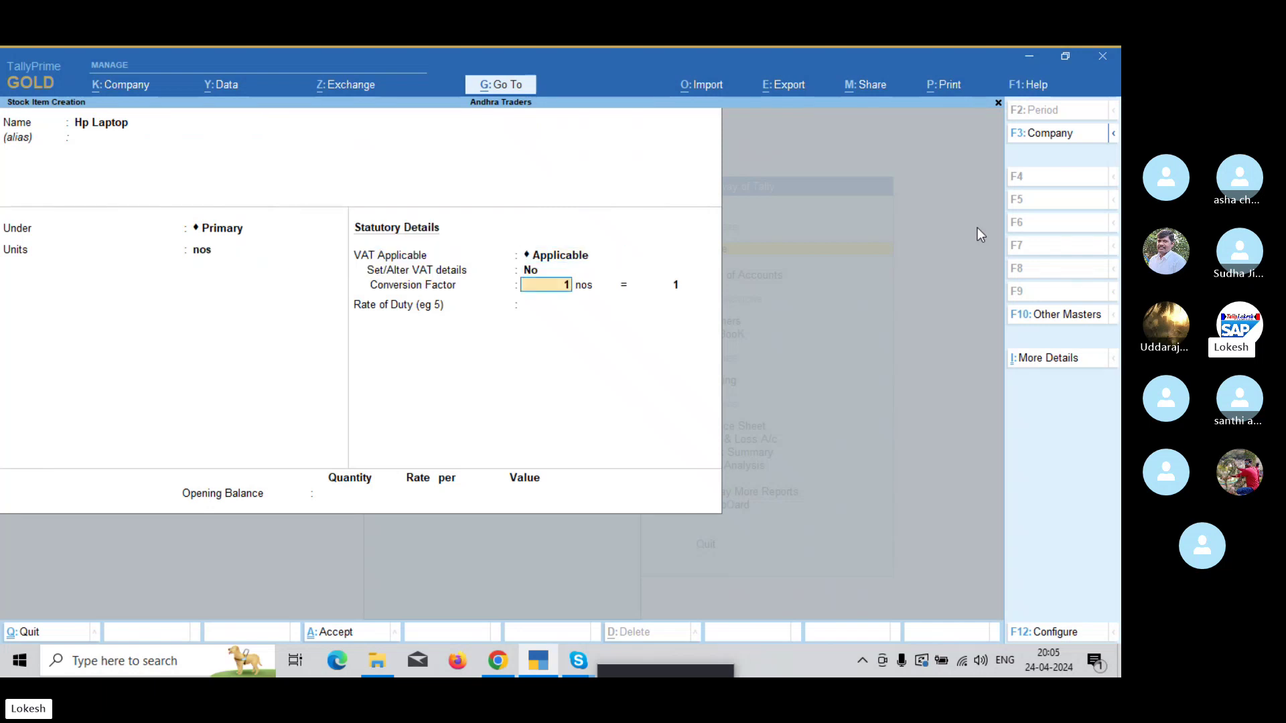
key("Return")
key("Return")
key("Return")
key("Return")
key("Return")
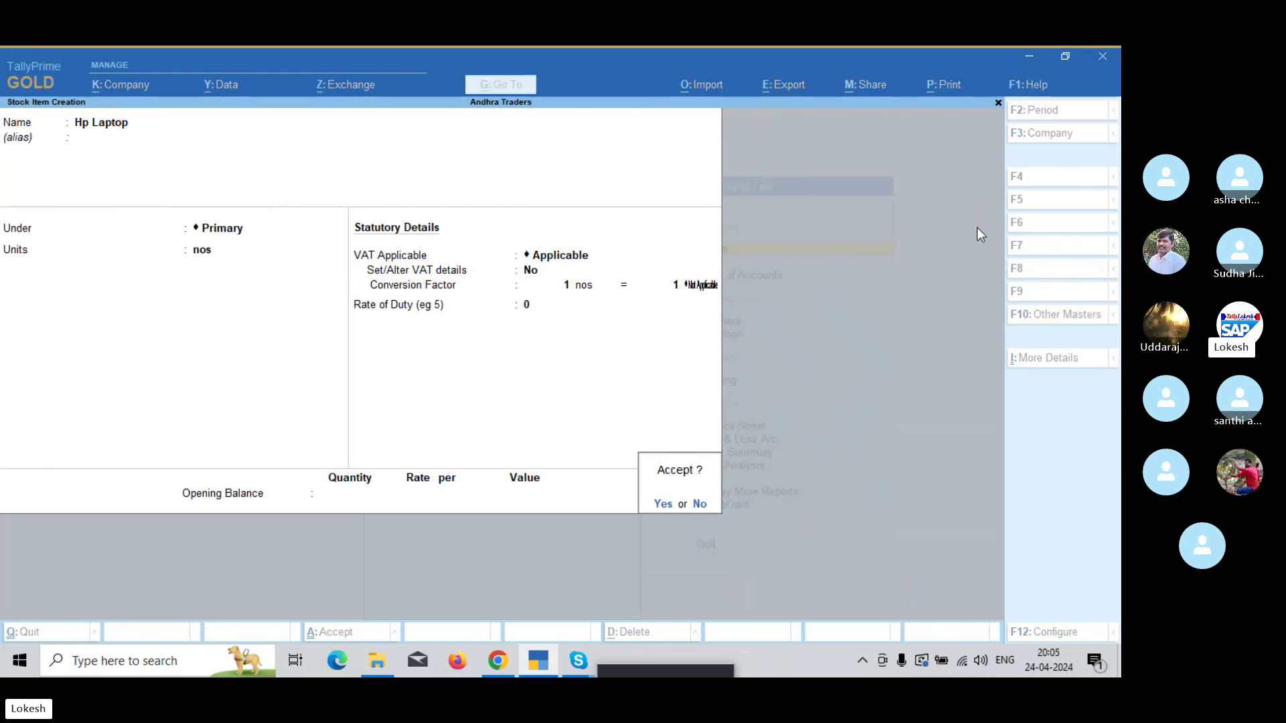
key("Return")
Start a stock item named Lenovo Laptop under Primary with nos as its unit
type("Leno")
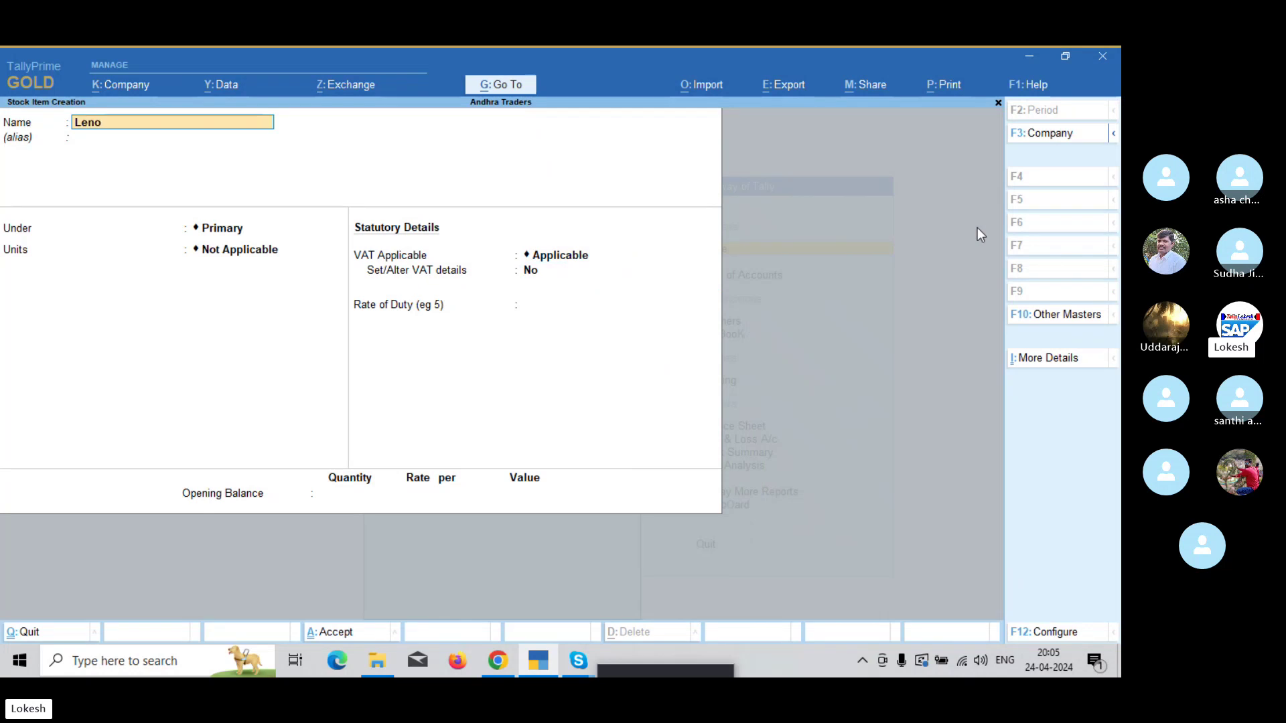
type("vo Laptop")
key("Return")
key("Return")
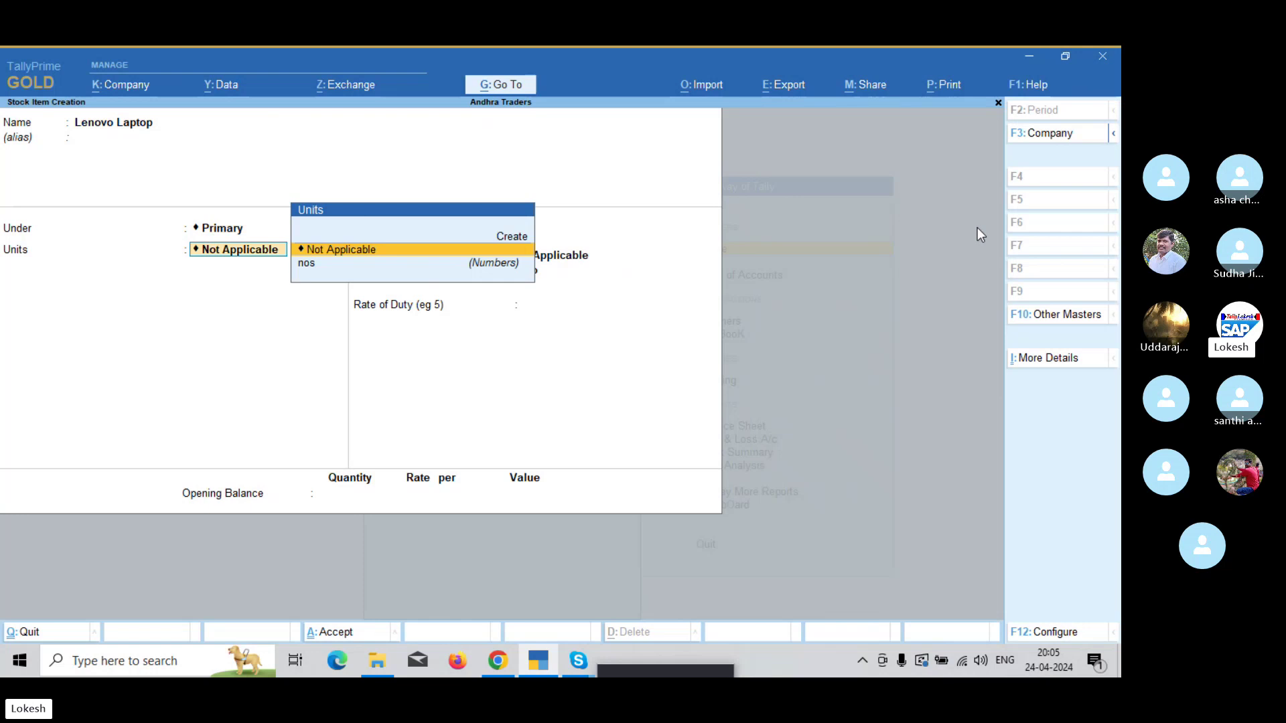
key("Down")
key("Return")
Keep the default VAT details, conversion factor and duty rate for Lenovo Laptop, leave the opening balance blank, and save the item
key("Return")
key("Return")
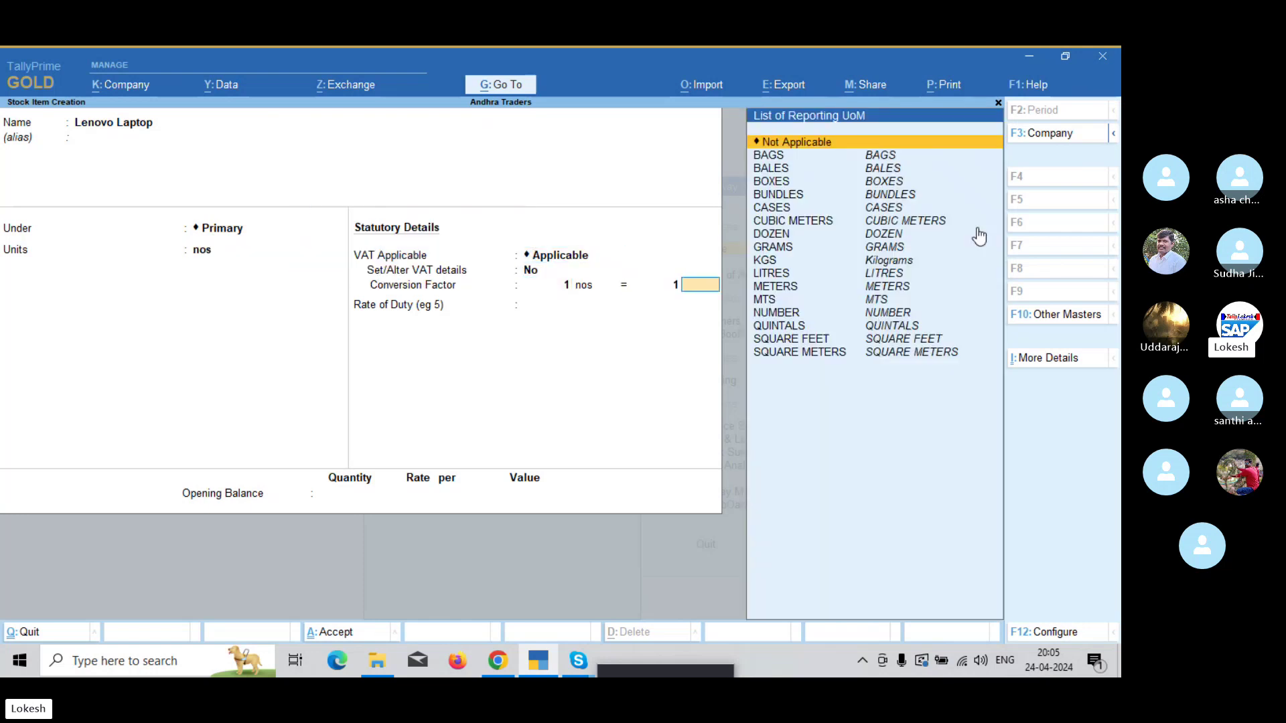
key("Return")
key("Return")
key("Return")
key("Return")
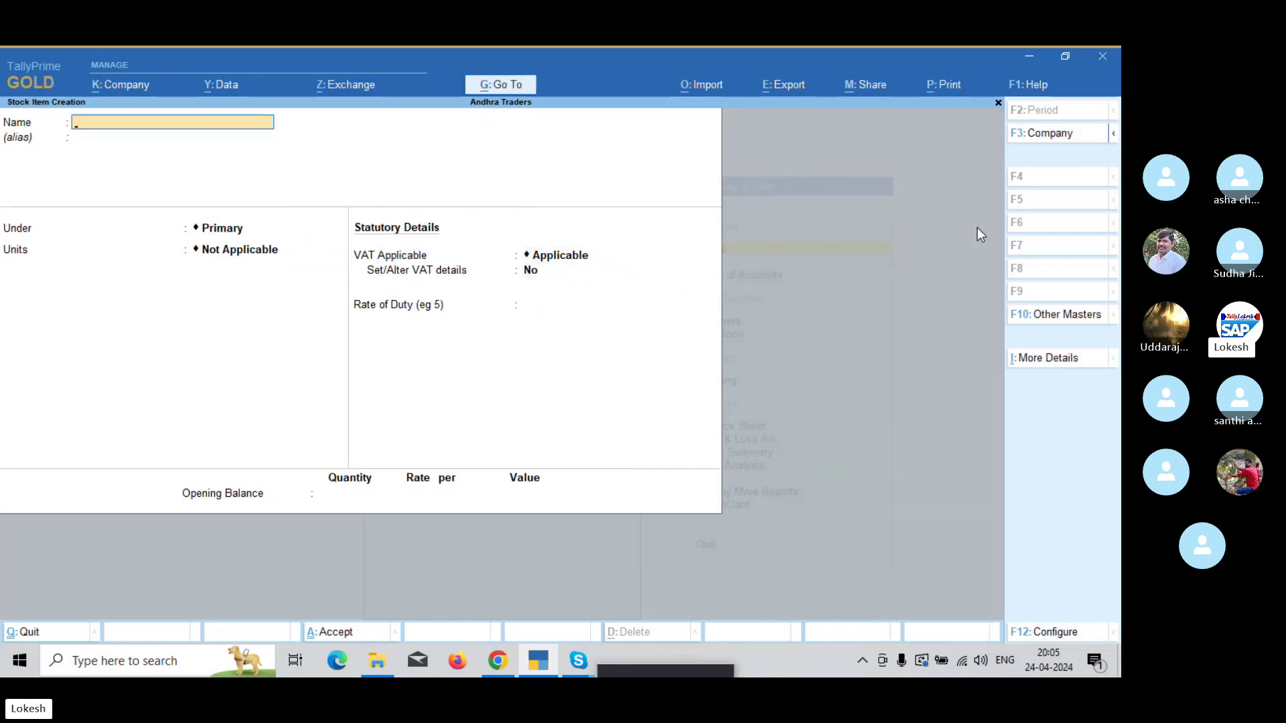
Start a stock item named Vivo Mobiles under Primary with nos as its unit
type("Vivo Mobiles")
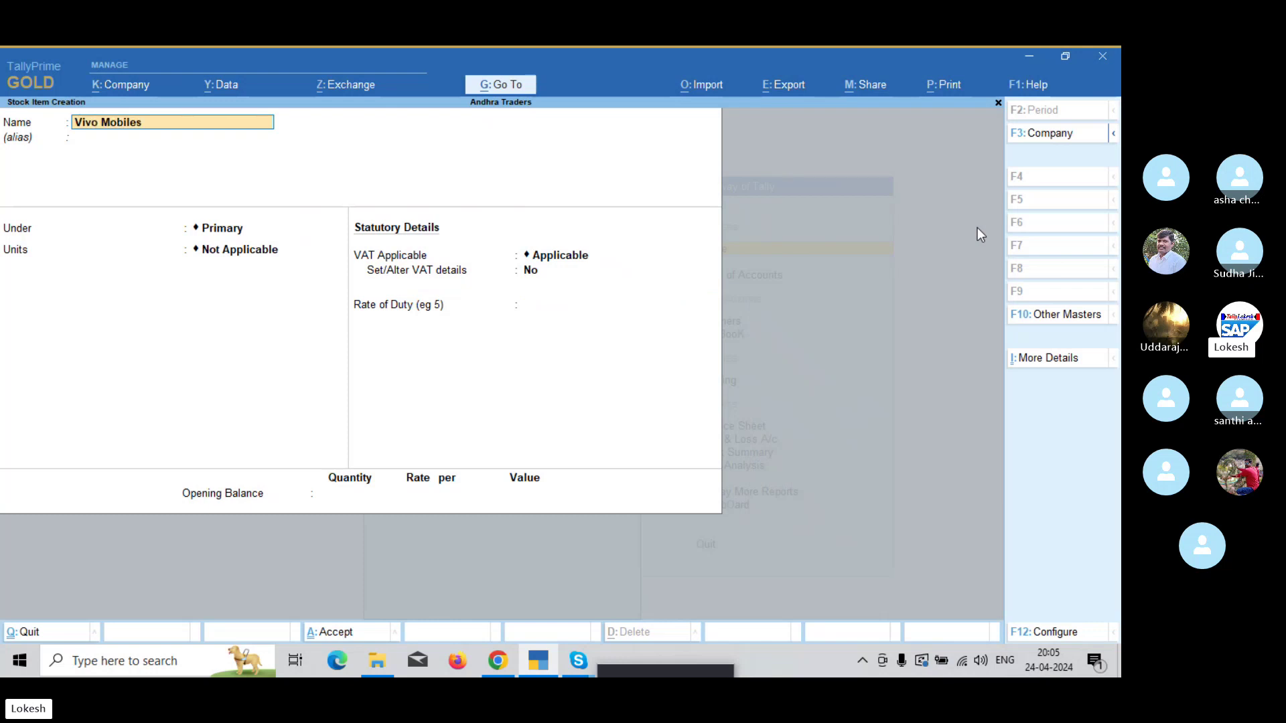
key("Return")
key("Return")
key("Down")
key("Return")
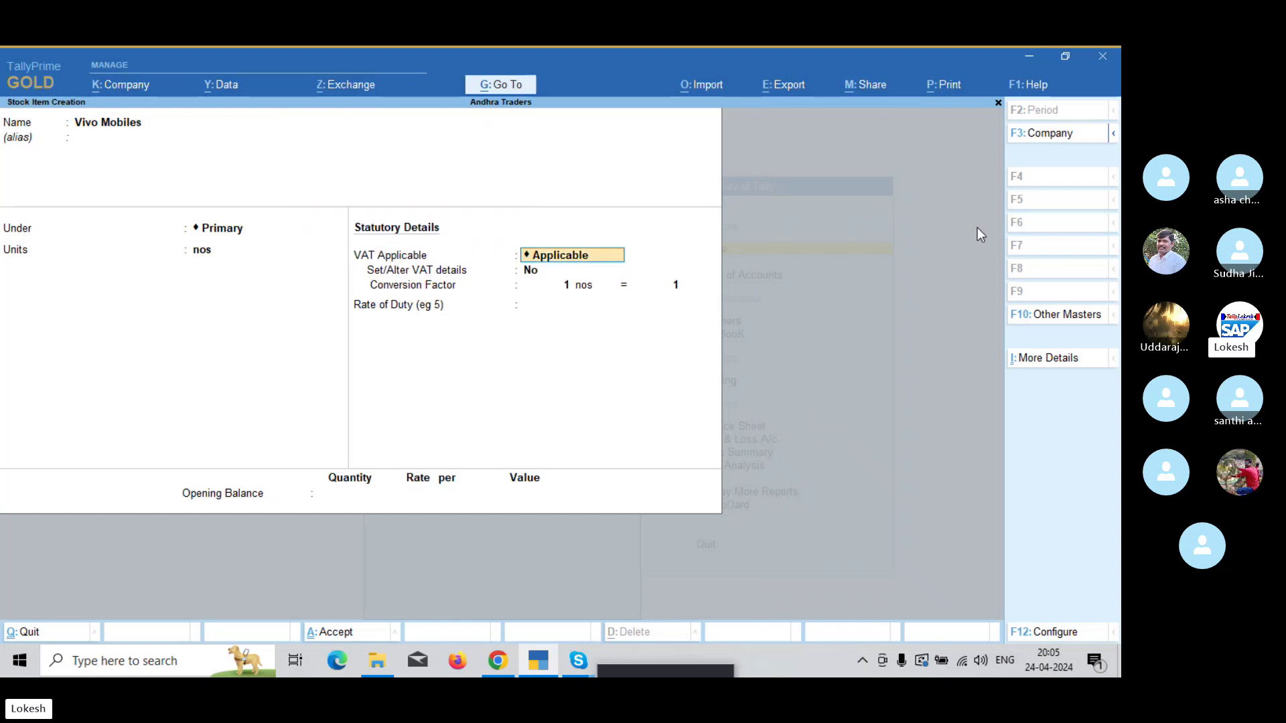
Keep the default VAT details, conversion factor and duty rate for Vivo Mobiles, leave the opening balance blank, and save the item
key("Return")
key("Return")
key("Return")
key("Return")
key("Return")
key("Return")
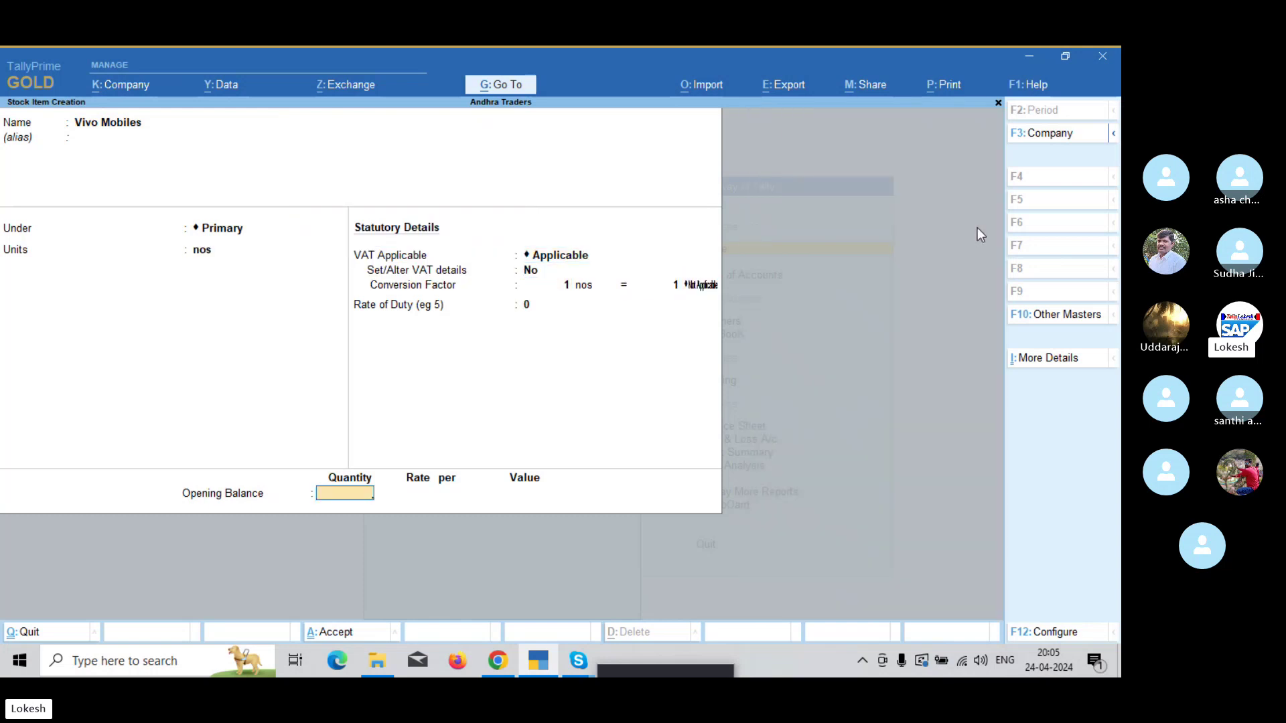
key("Return")
key("Return")
Start a stock item named Oppo Mobiles under Primary with nos as its unit
type("Op")
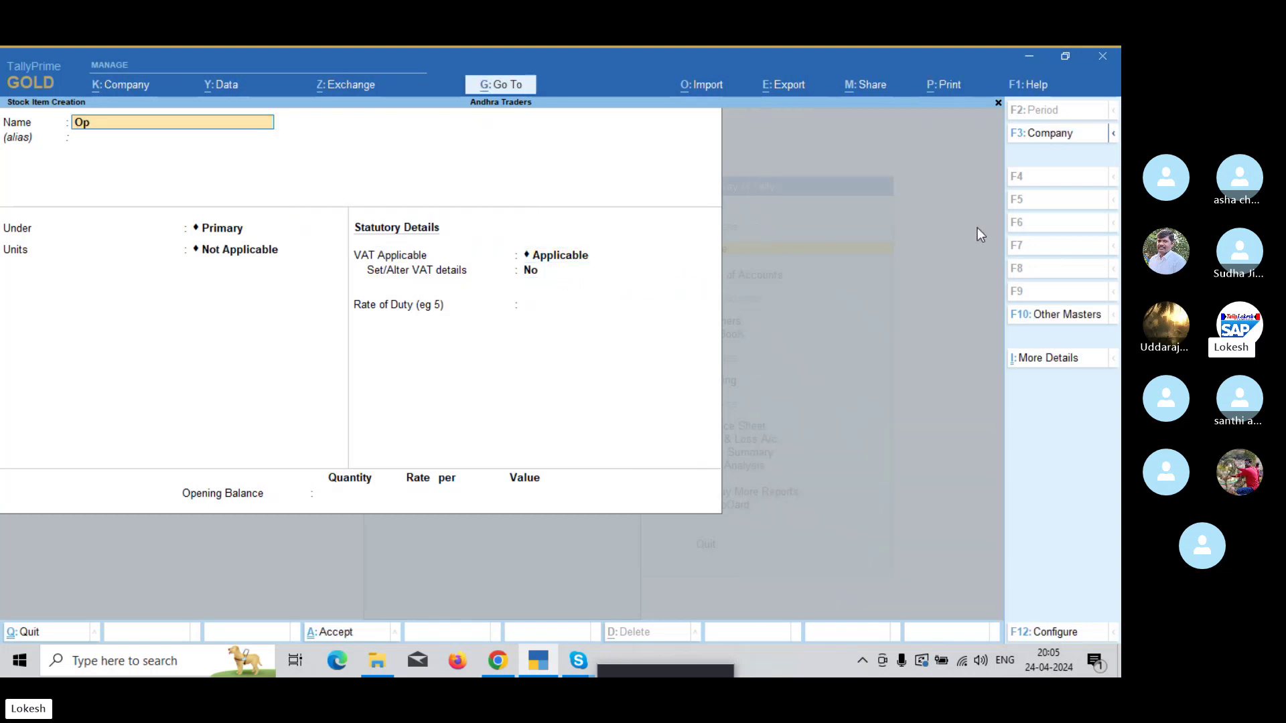
type("po Mobil")
key("Return")
key("Return")
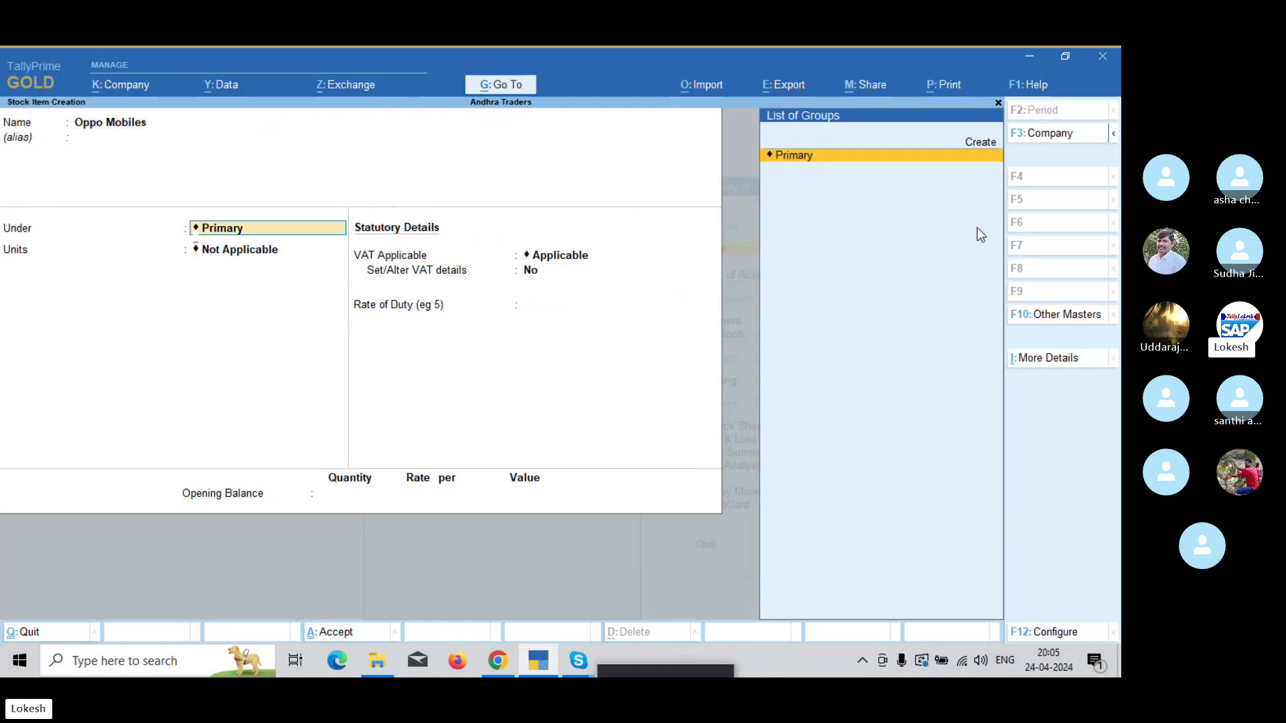
key("Return")
key("Down")
key("Return")
Keep the default VAT details, conversion factor and duty rate for Oppo Mobiles, save the item, and leave stock item creation
key("Return")
key("Return")
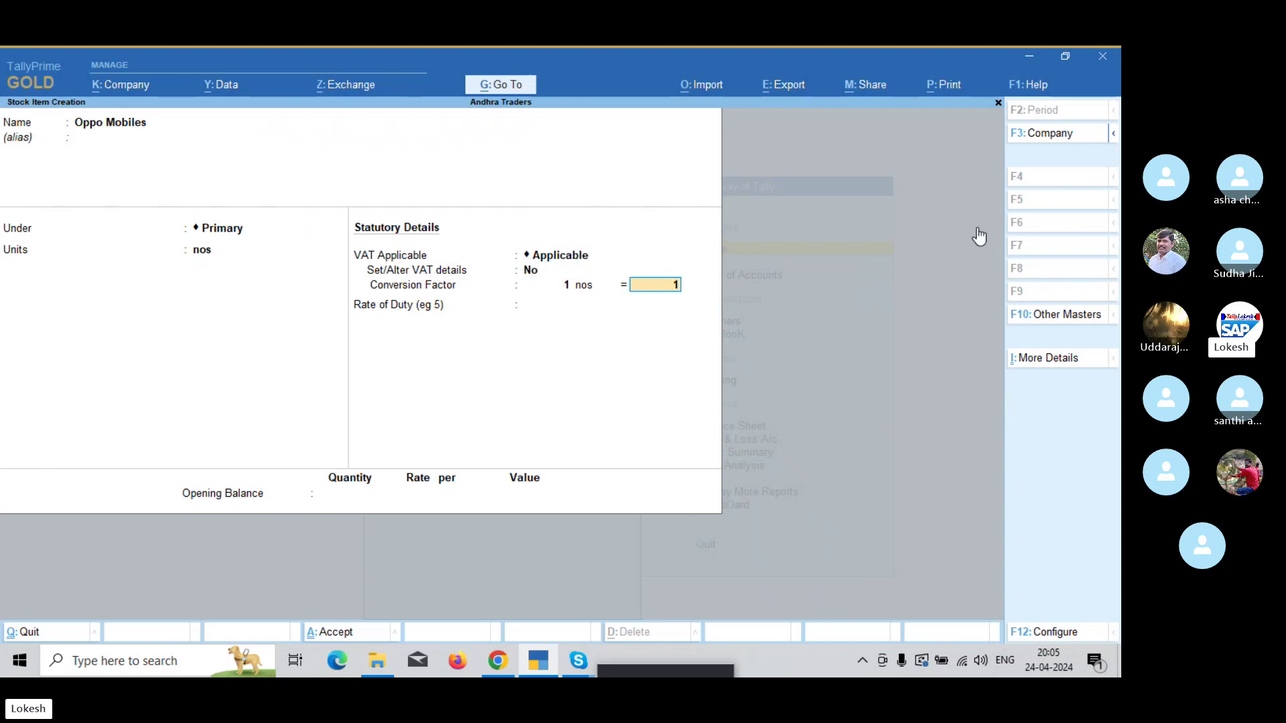
key("Return")
key("Return")
key("Return")
key("Return")
key("Return")
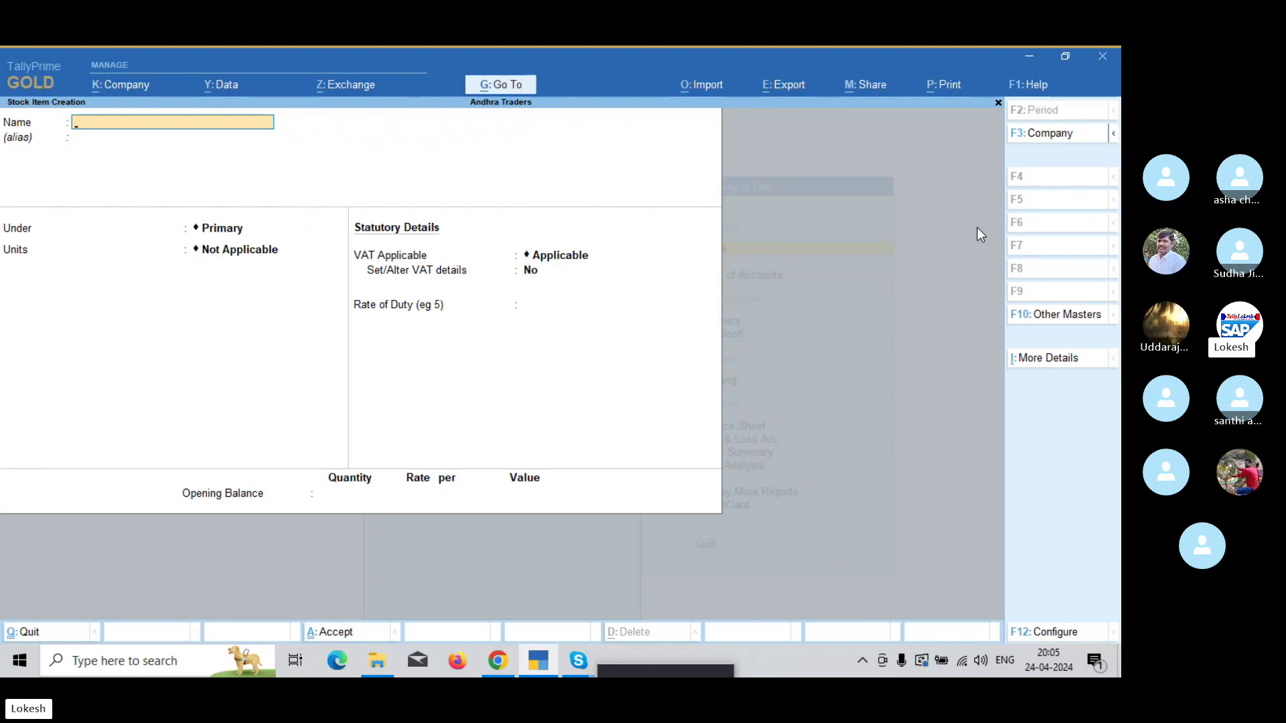
key("Escape")
Start a receipt voucher and credit the Capital ledger with 35,00,000
key("Return")
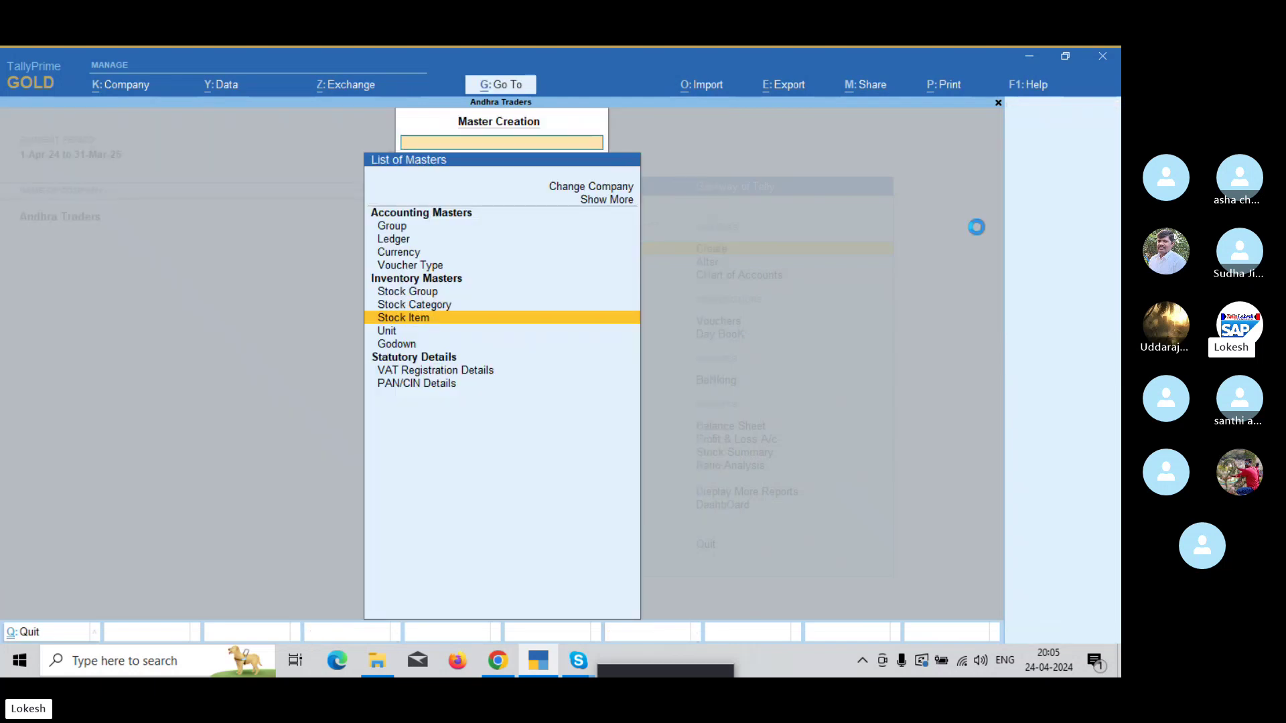
key("Escape")
key("Down")
key("Down")
key("Down")
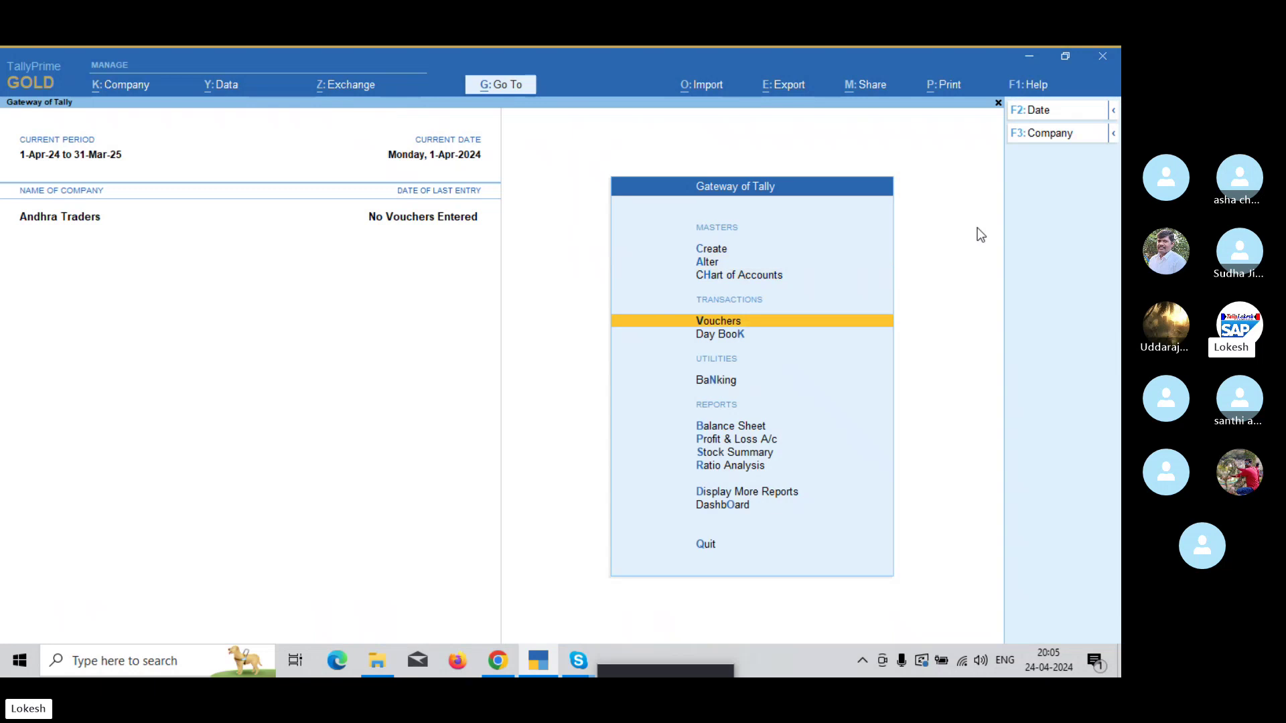
key("Return")
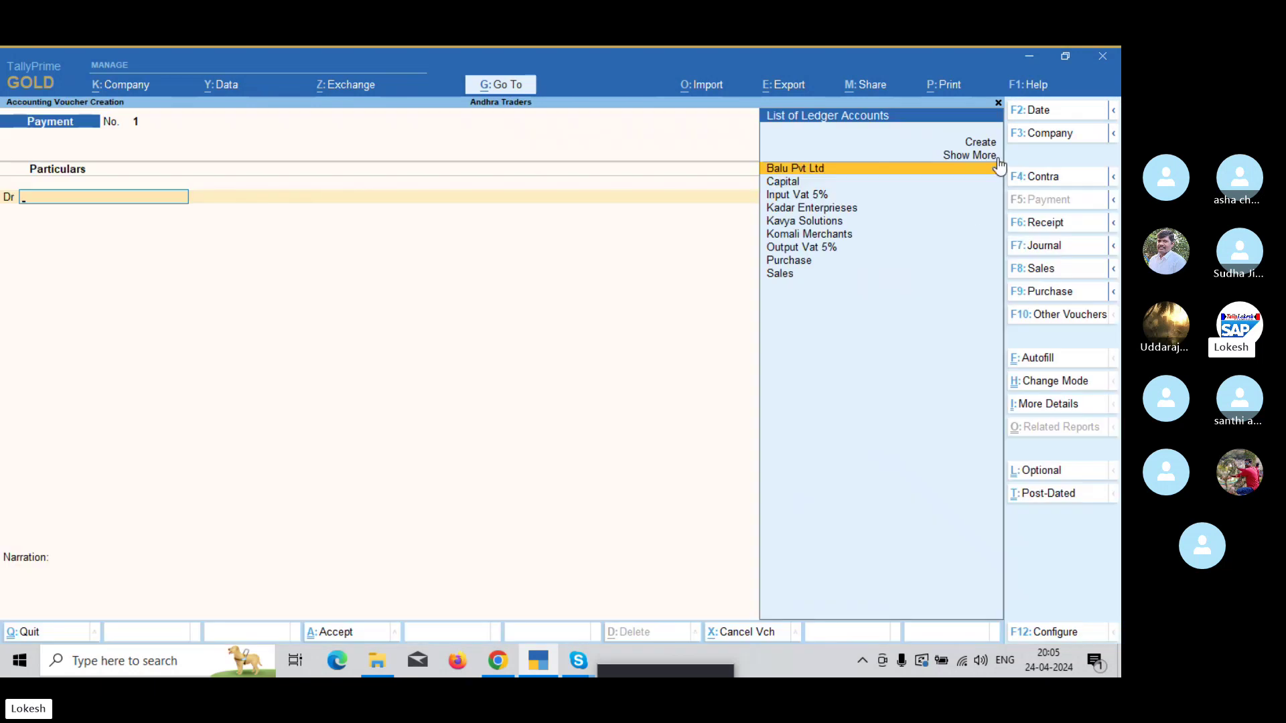
left_click(1076, 227)
key("Down")
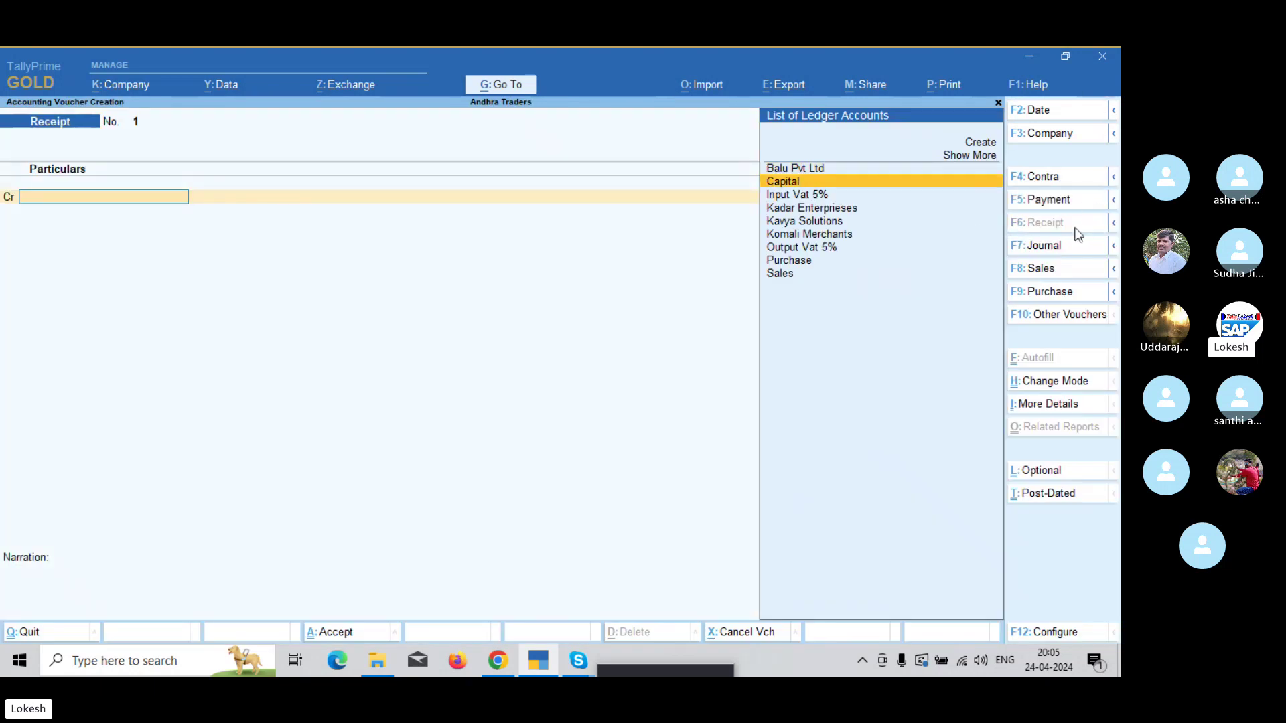
key("Return")
type("3500000")
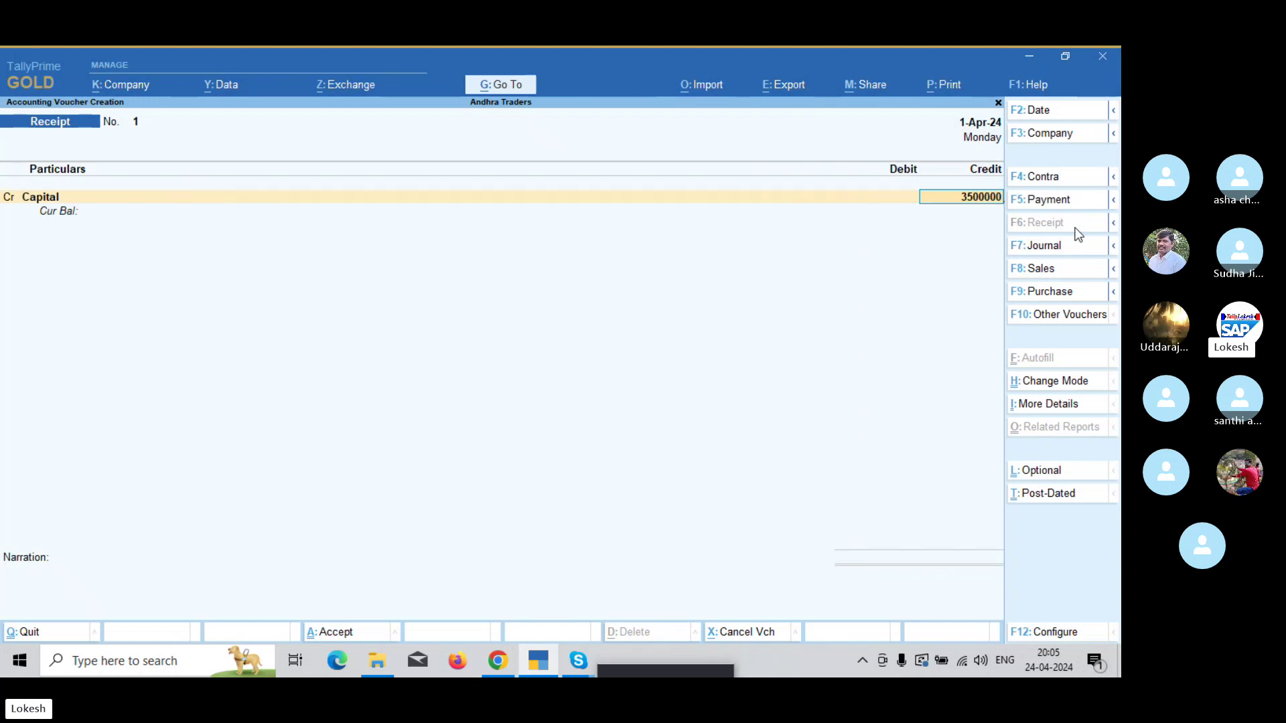
key("Return")
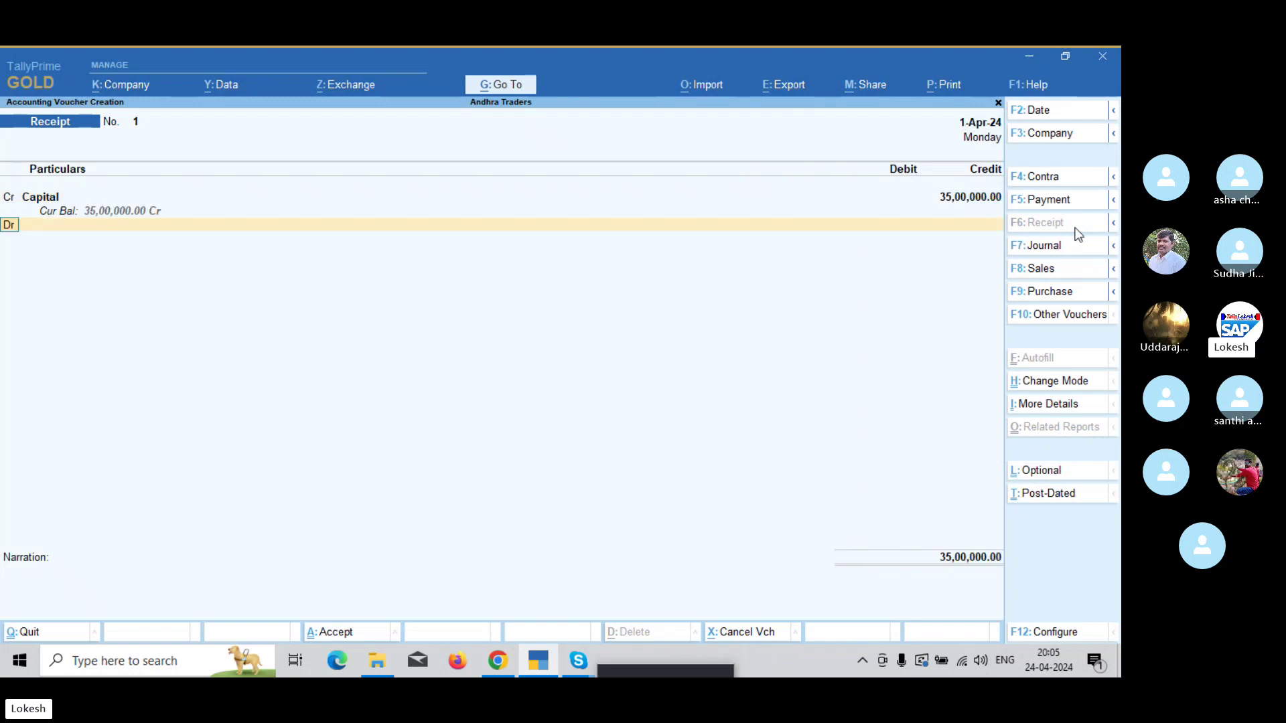
Debit the Cash ledger with 35,00,000, leave the narration blank, and save the receipt voucher
key("Return")
key("Down")
key("Down")
key("Return")
key("Return")
key("Return")
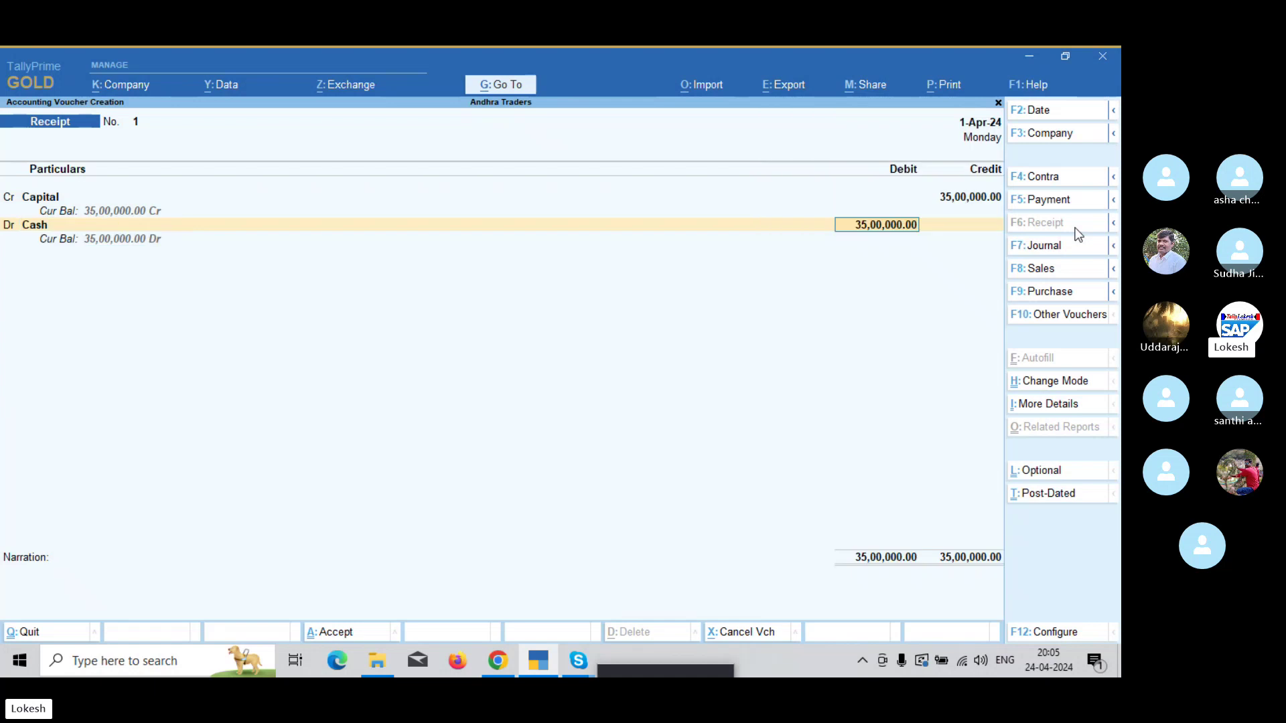
key("Return")
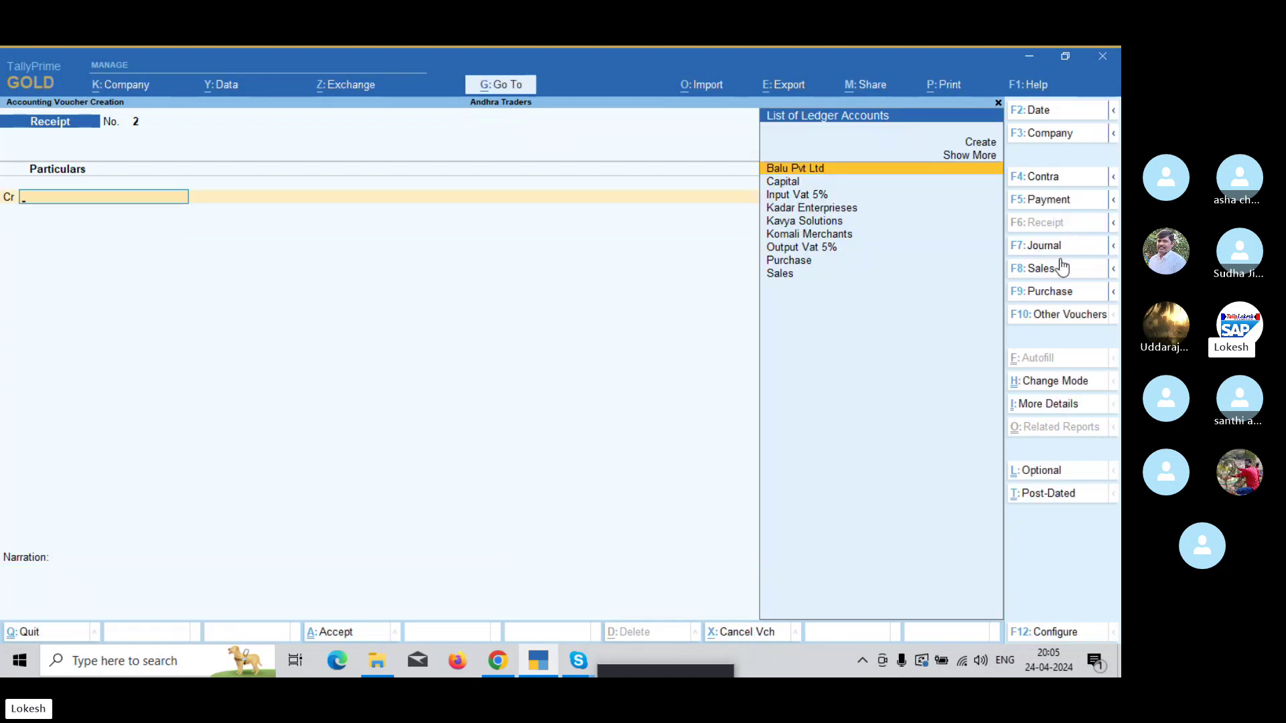
Start a purchase voucher with Kavya Solutions as the party, leaving the supplier invoice number and date blank
left_click(1052, 299)
key("Return")
key("Return")
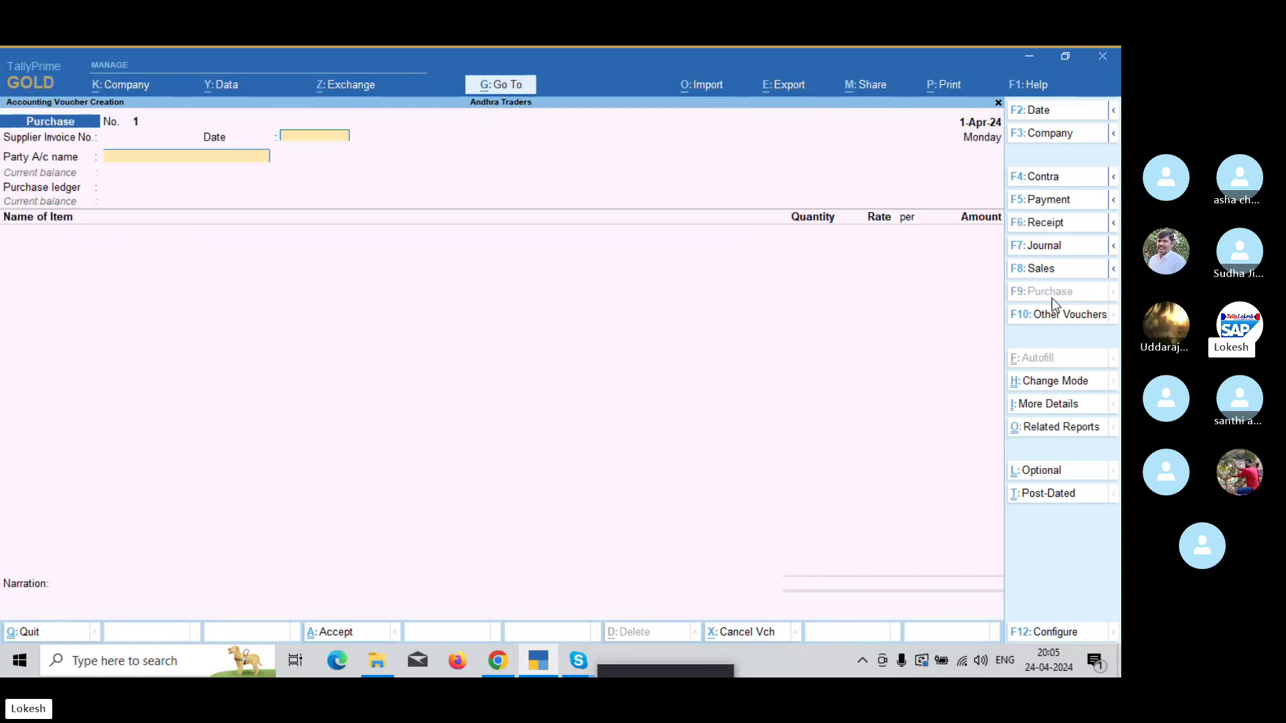
key("Down")
key("Down")
key("Down")
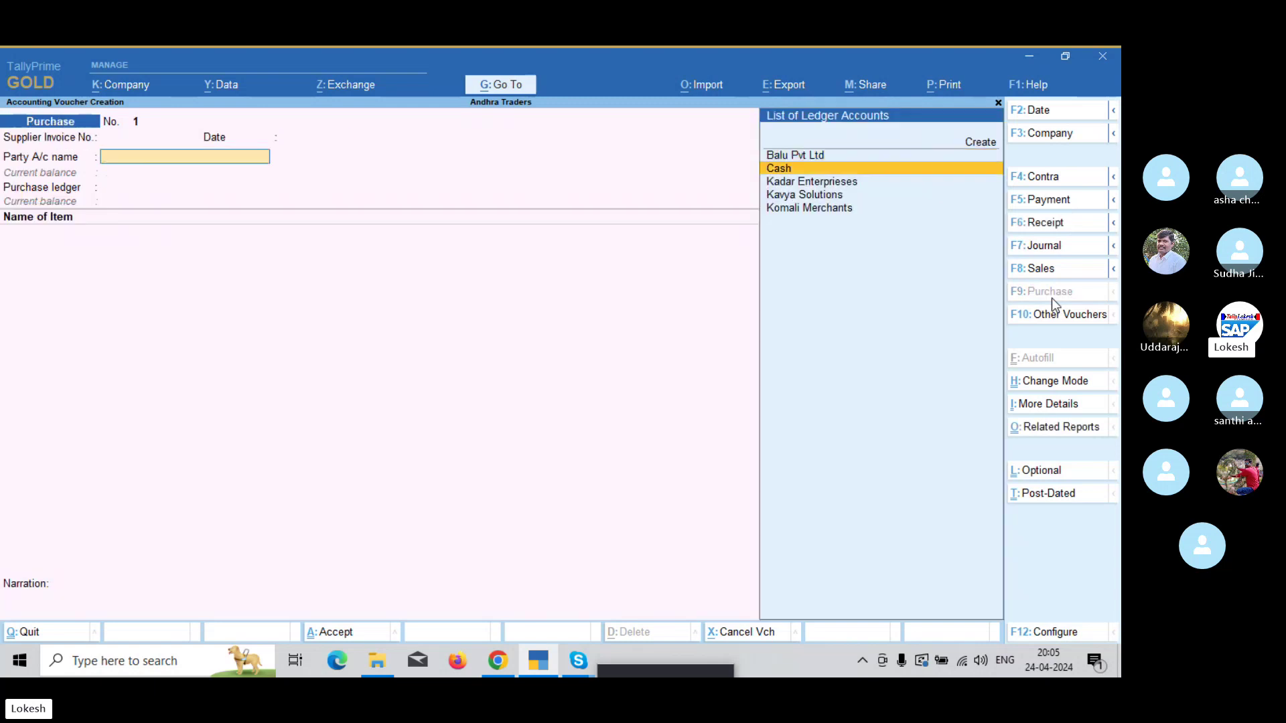
key("Return")
Leave the receipt details blank, keep the default party details for Kavya Solutions, and select Purchase as the purchase ledger
key("Return")
key("Return")
key("Return")
key("Return")
key("Return")
key("Return")
key("Return")
key("Return")
key("Return")
key("Return")
key("Return")
key("Return")
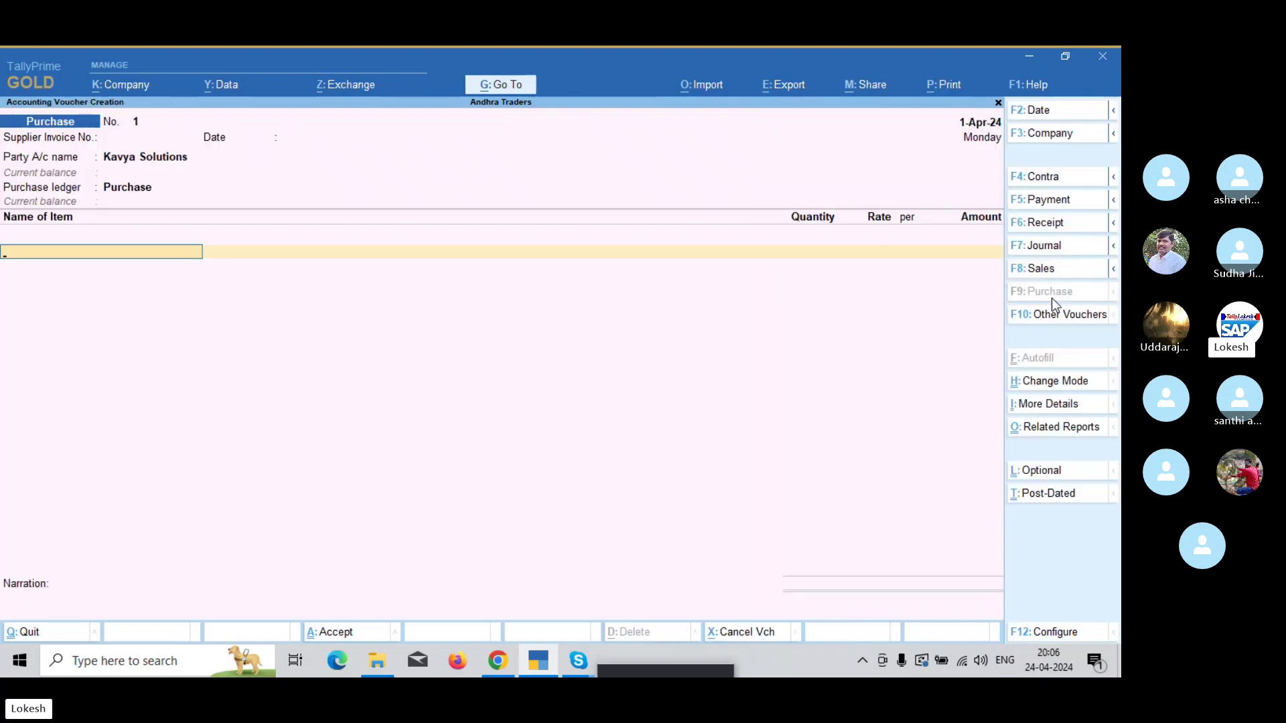
Add Hp Laptop to the purchase voucher with a quantity of 20 nos at a rate of 25,000
type("hp")
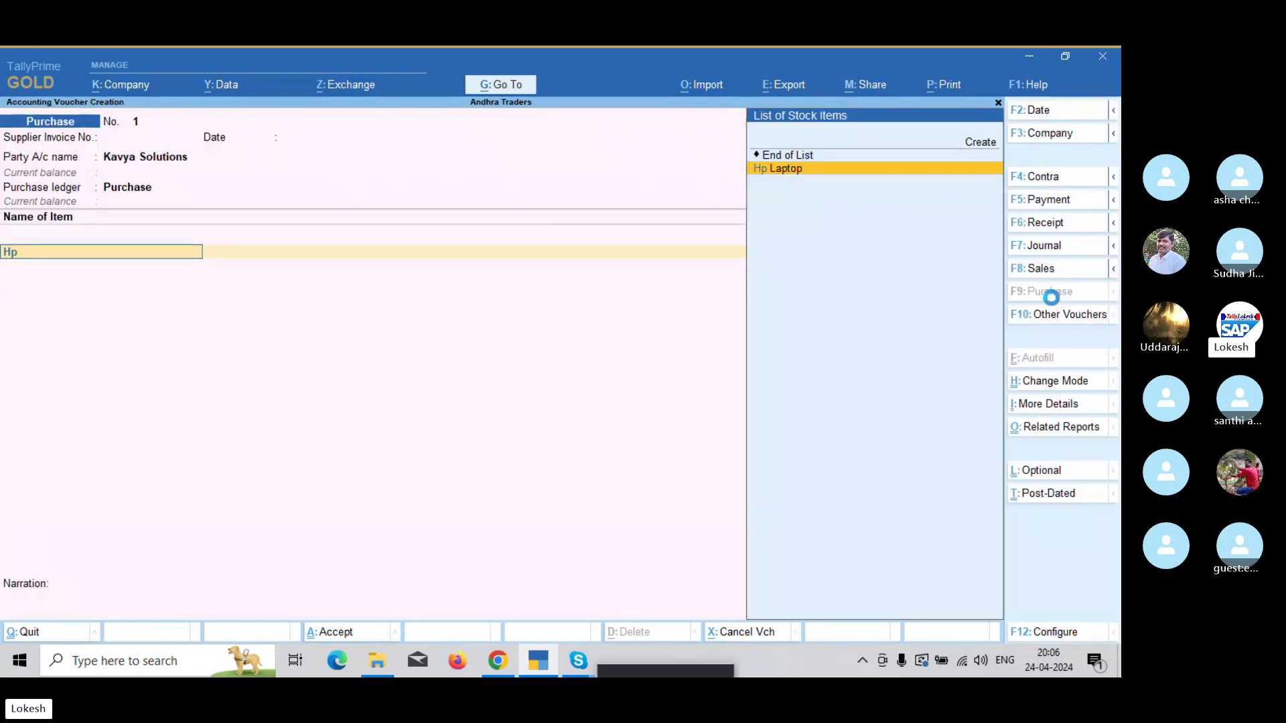
key("Return")
type("20")
key("Return")
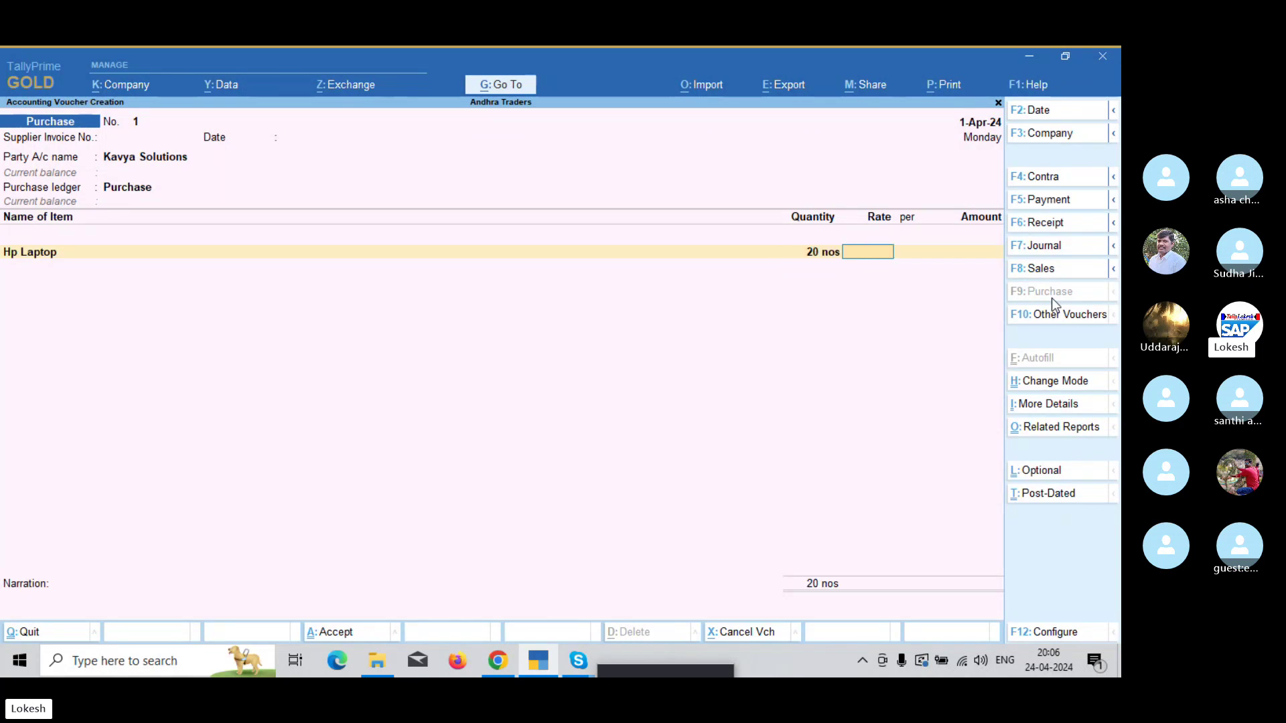
type("25000")
key("Return")
key("Return")
key("Return")
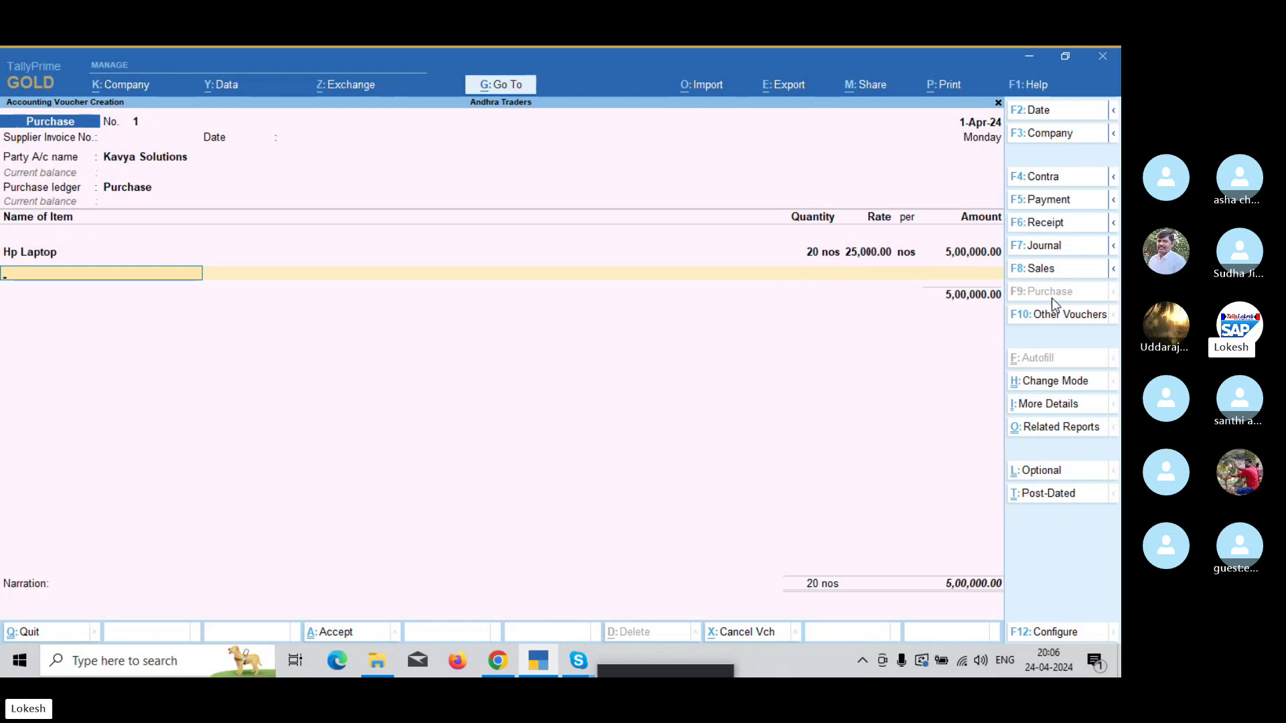
Add Lenovo Laptop to the purchase voucher with a quantity of 15 nos at a rate of 23,000
type("L")
key("Return")
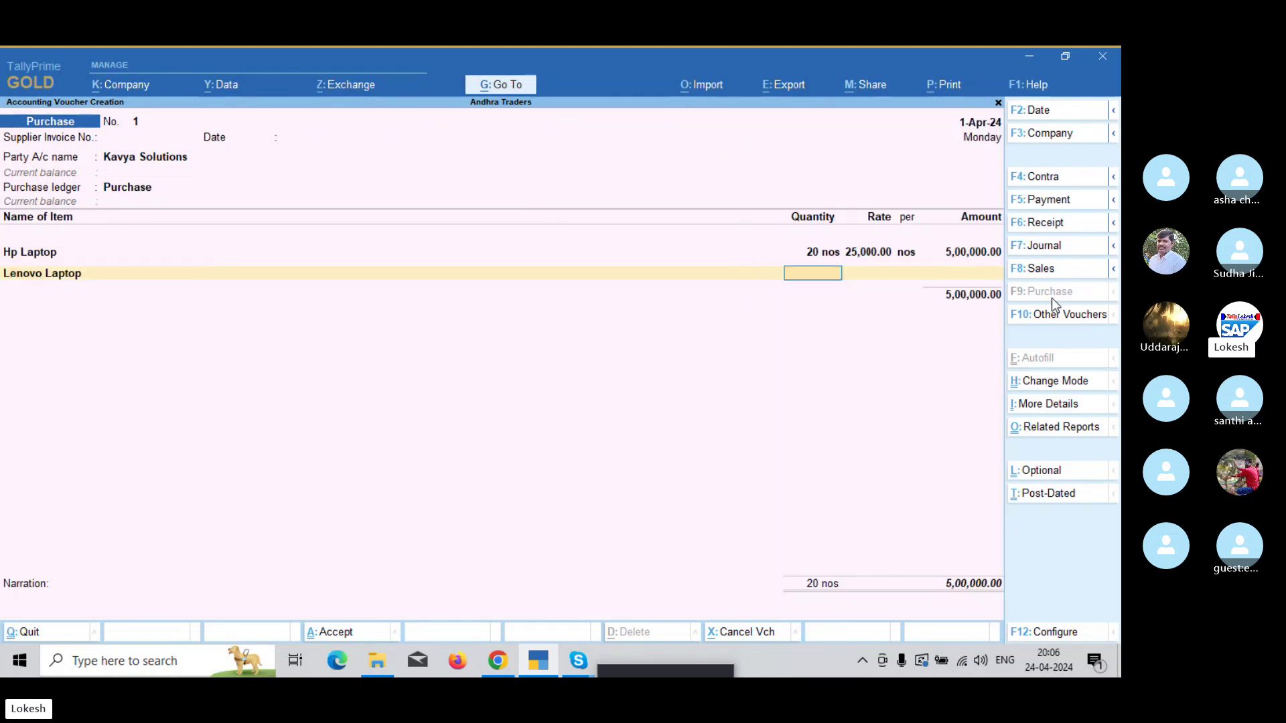
type("15")
key("Return")
type("2")
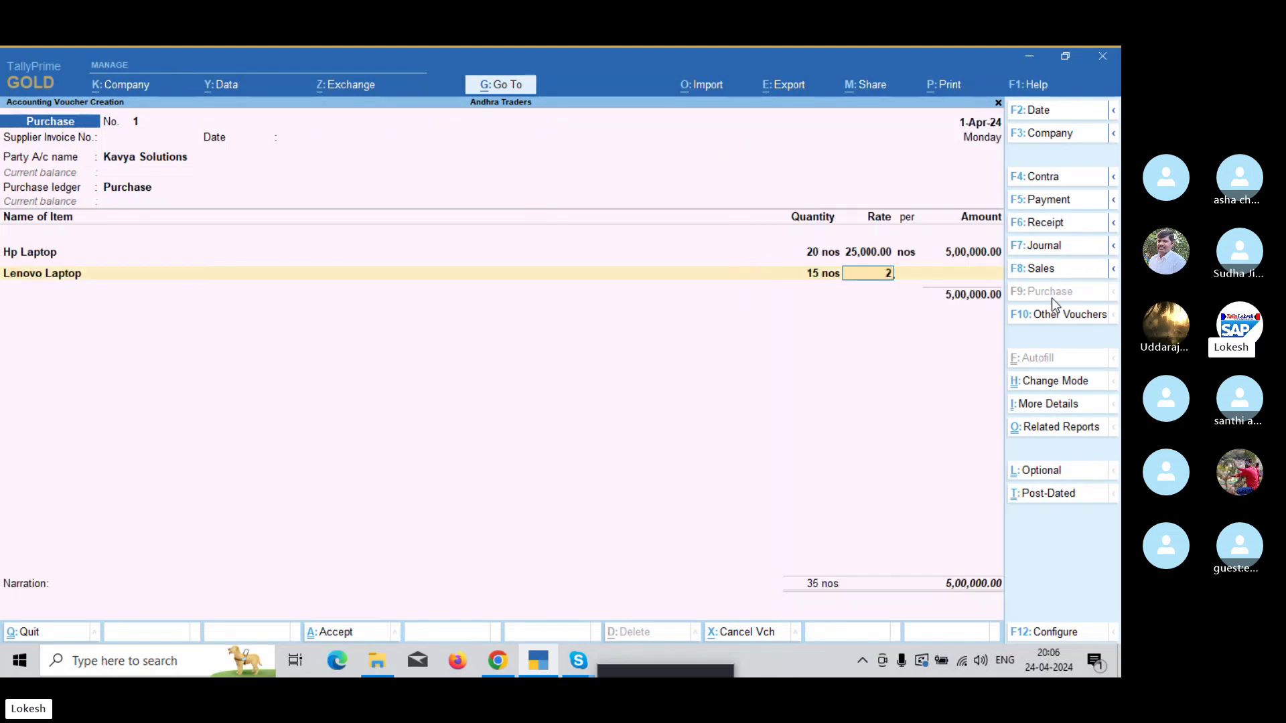
type("3,000")
key("Return")
key("Return")
key("Return")
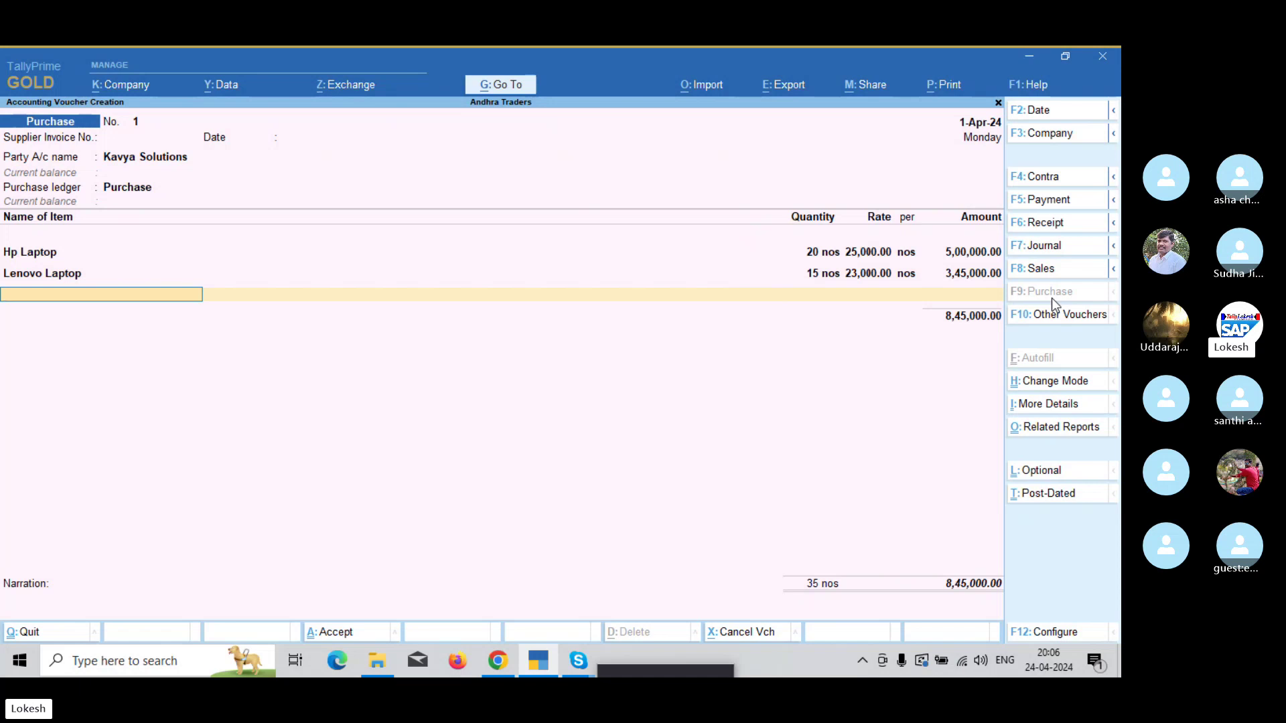
End the item list, apply the Input Vat 5% ledger, leave the narration blank, and save the purchase voucher
key("Return")
type("I")
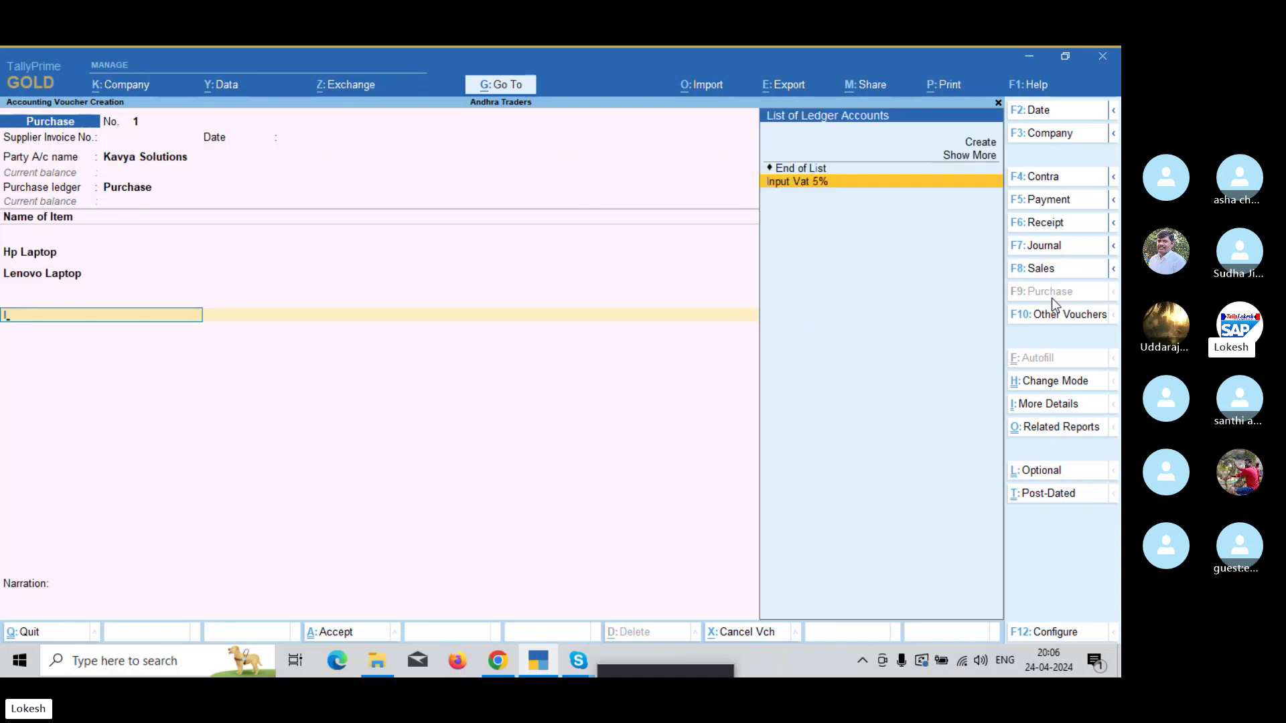
key("Return")
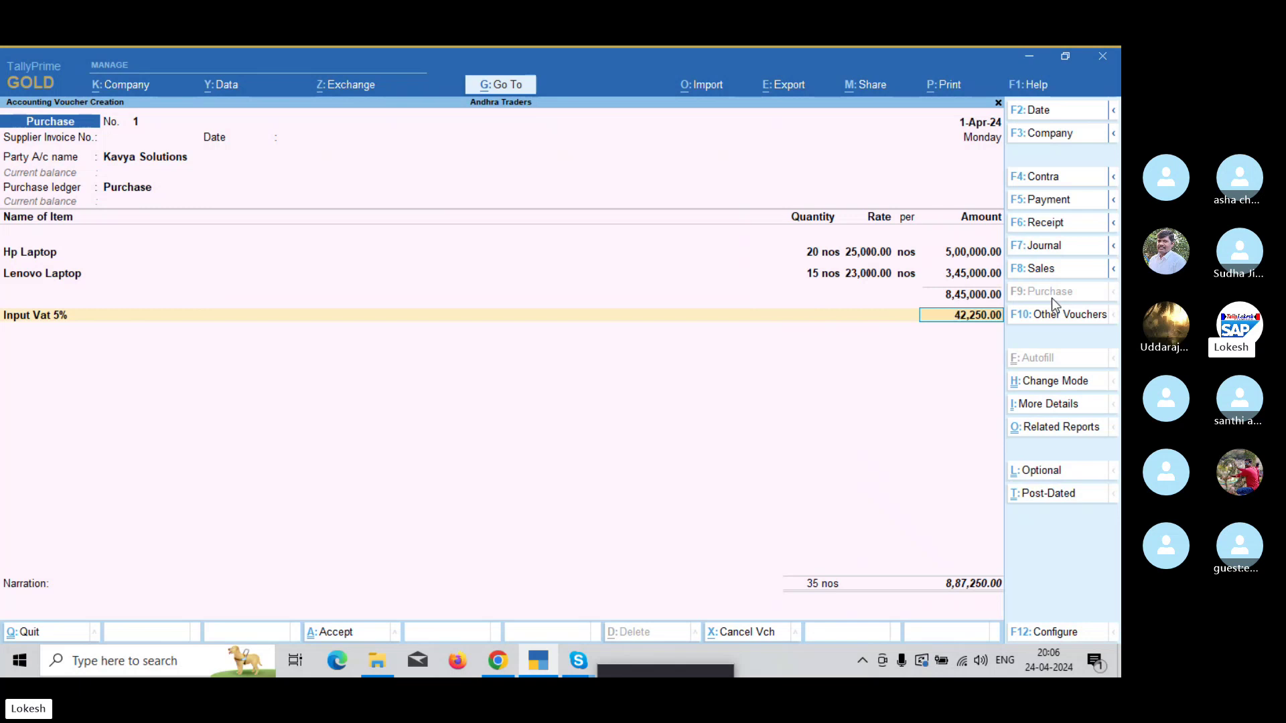
key("Return")
key("Return")
key("Return")
key("Return")
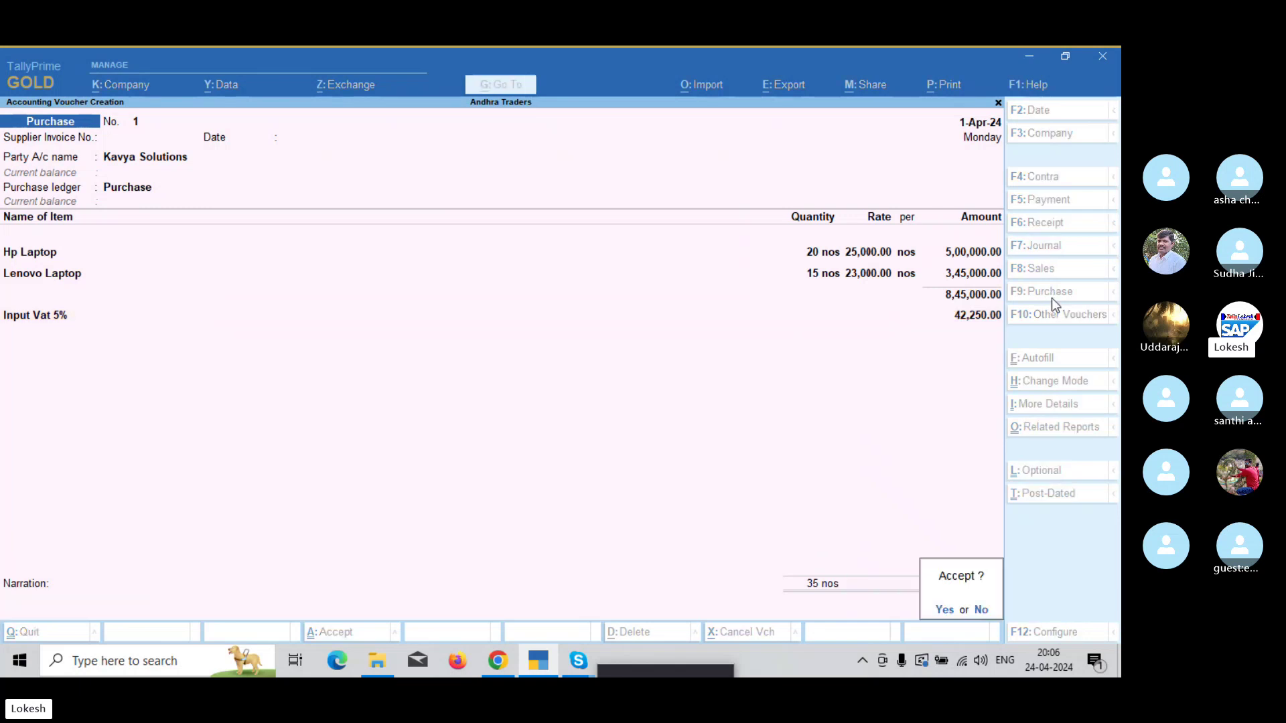
key("Return")
Start a sales voucher with Komali Merchants as the party
left_click(1036, 269)
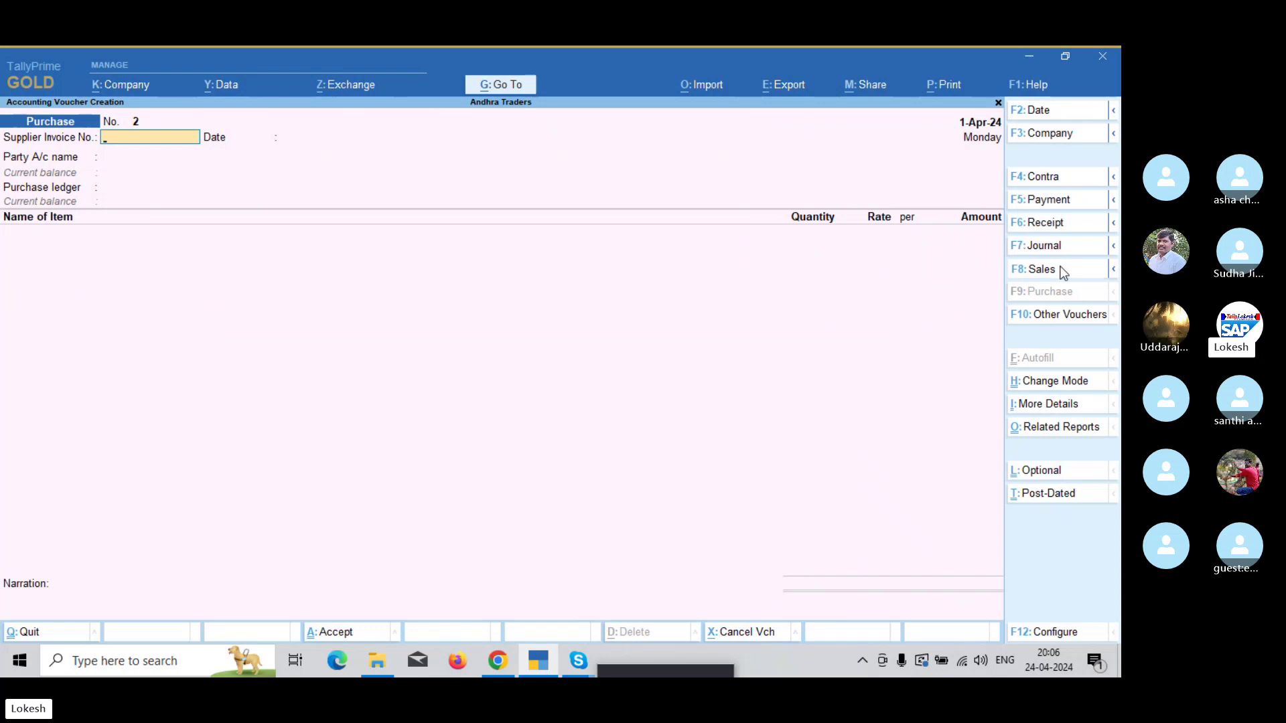
type("Ko")
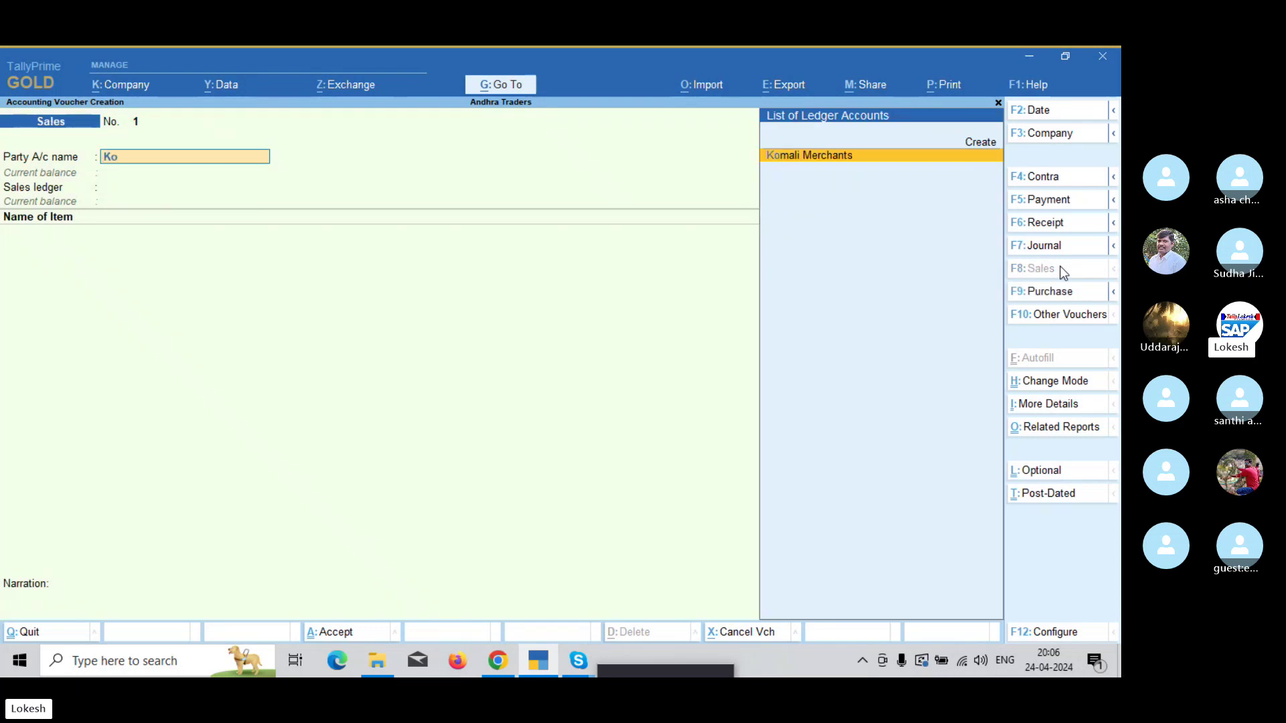
key("Return")
Leave the dispatch details blank, keep the default party details for Komali Merchants, and select Sales as the sales ledger
key("Return")
key("Return")
key("Return")
key("Return")
key("Return")
key("Return")
key("Return")
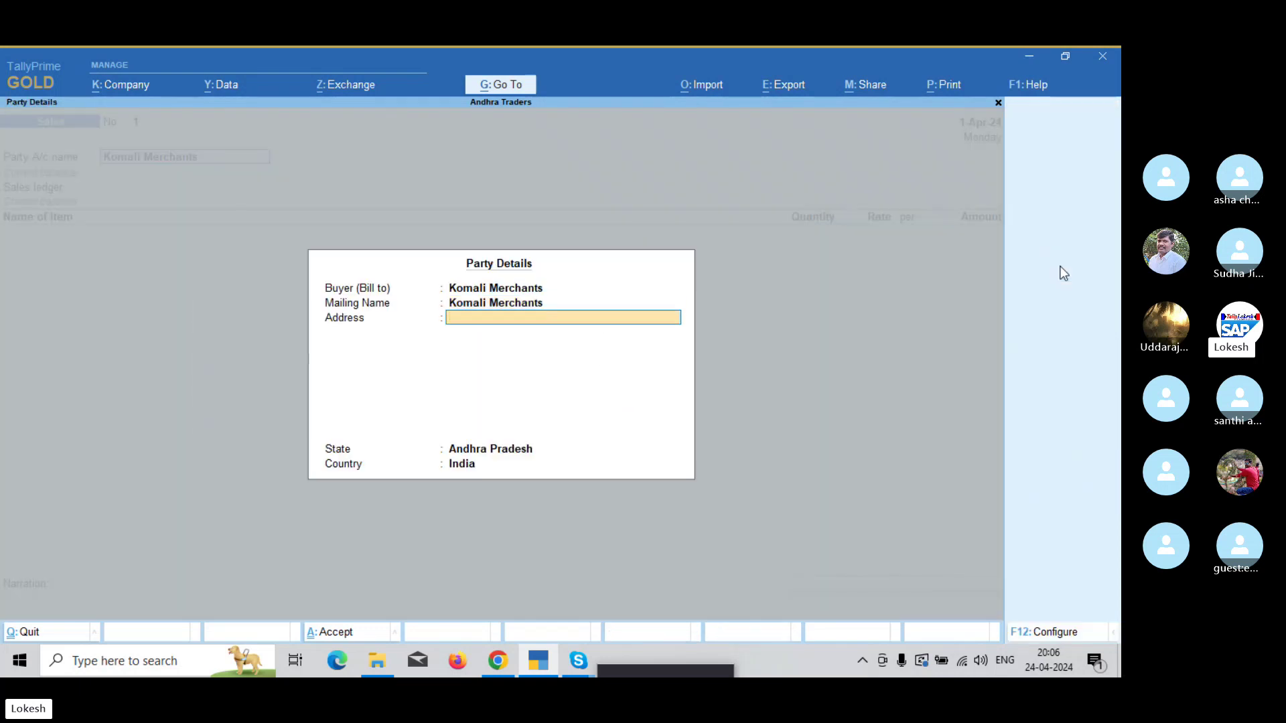
key("Return")
key("Return")
key("Return")
key("Return")
key("Return")
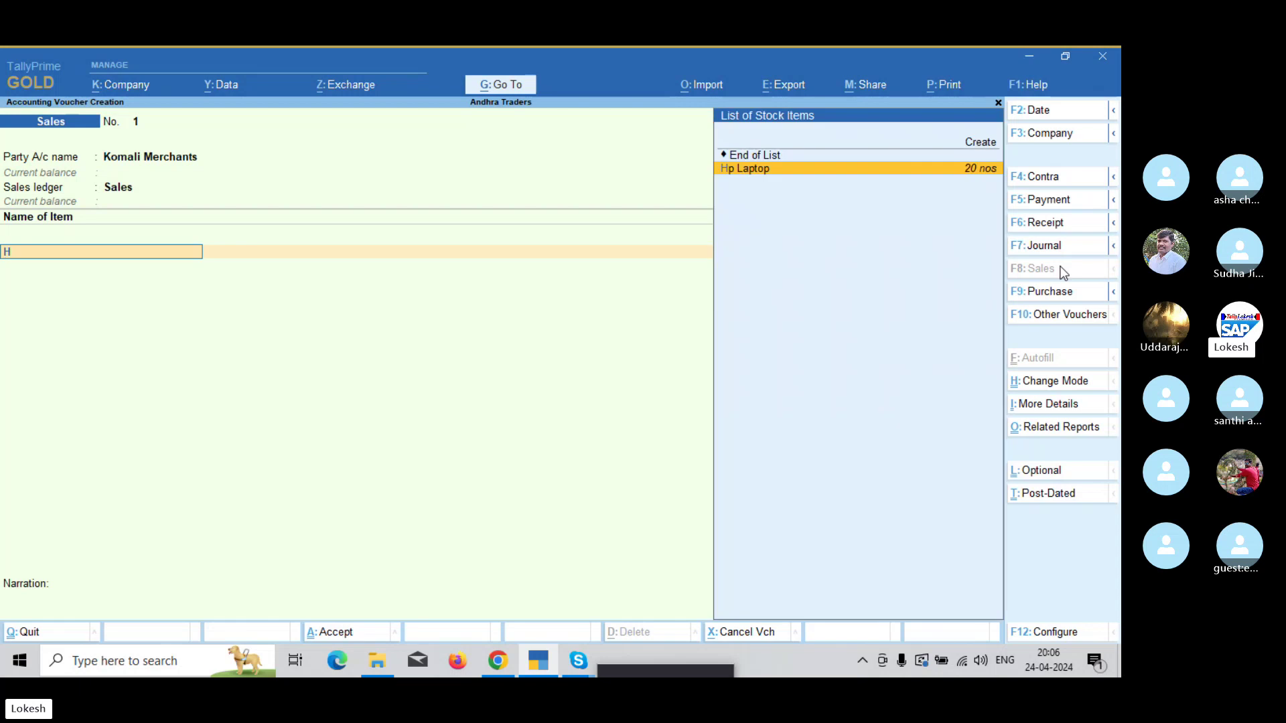
Add Hp Laptop to the sales voucher with a quantity of 18 nos at a rate of 30,000
key("Return")
type("1")
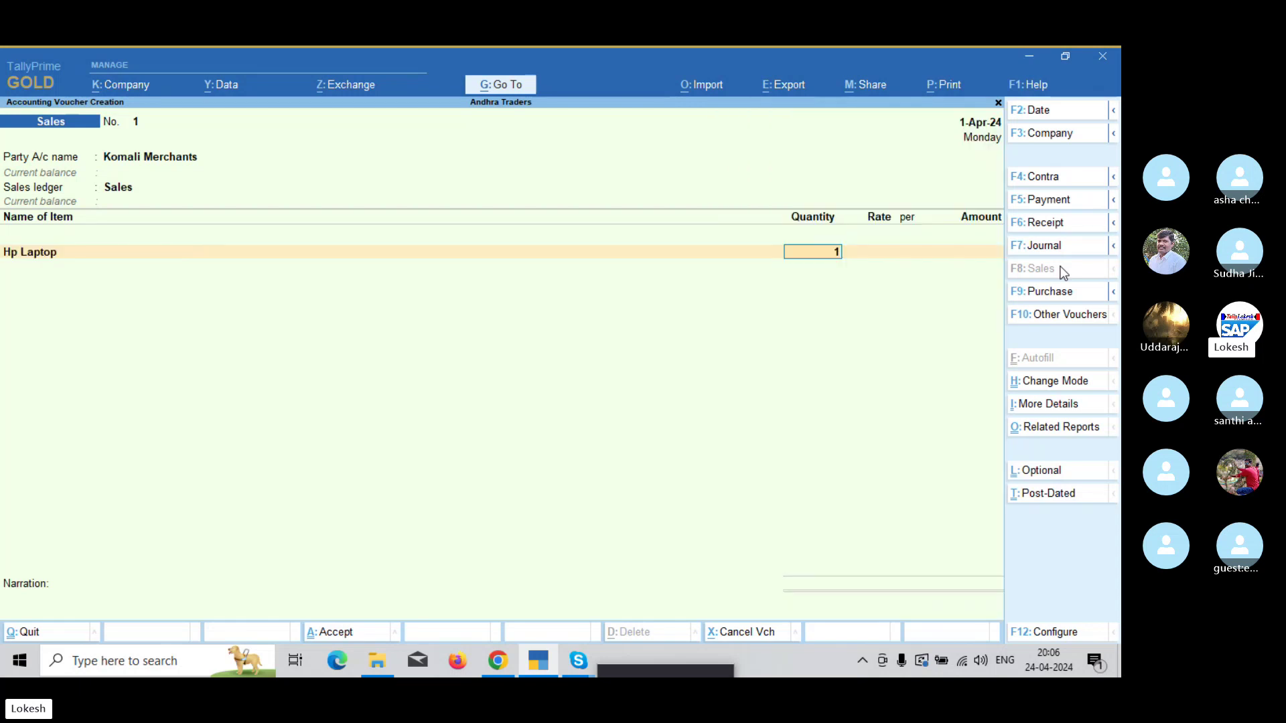
type("8")
key("Return")
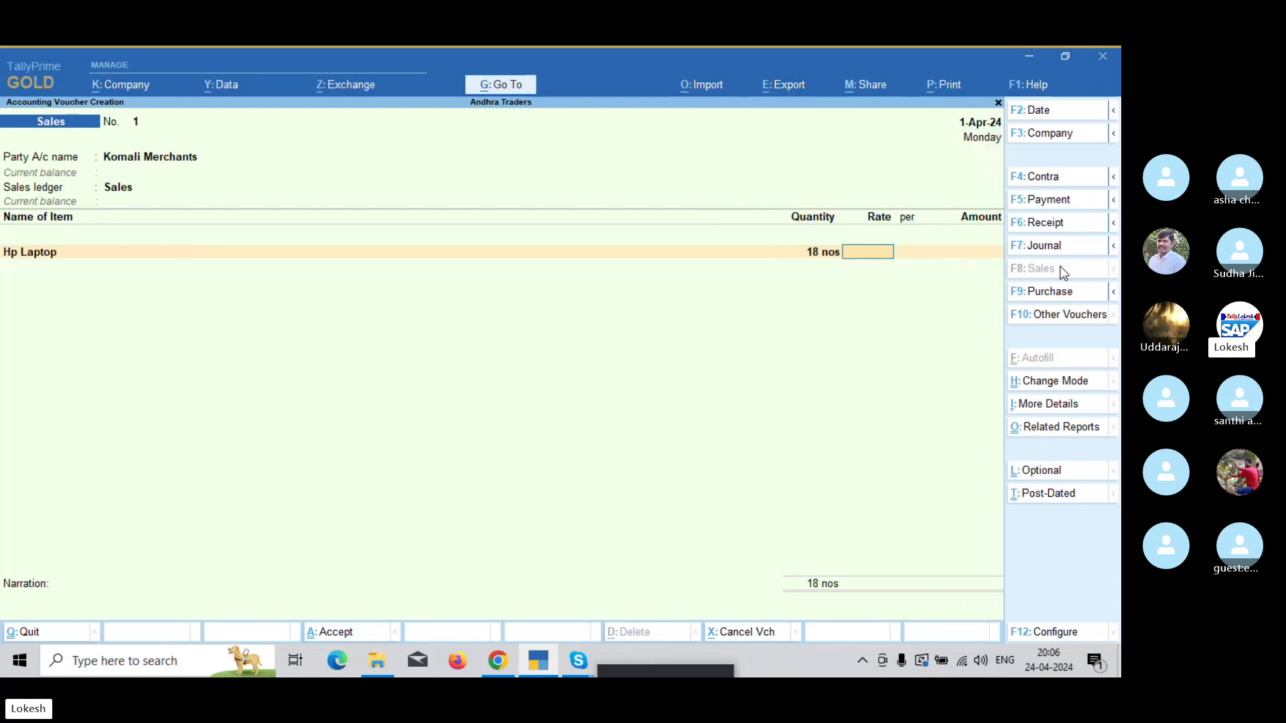
type("30000")
key("Return")
key("Return")
key("Return")
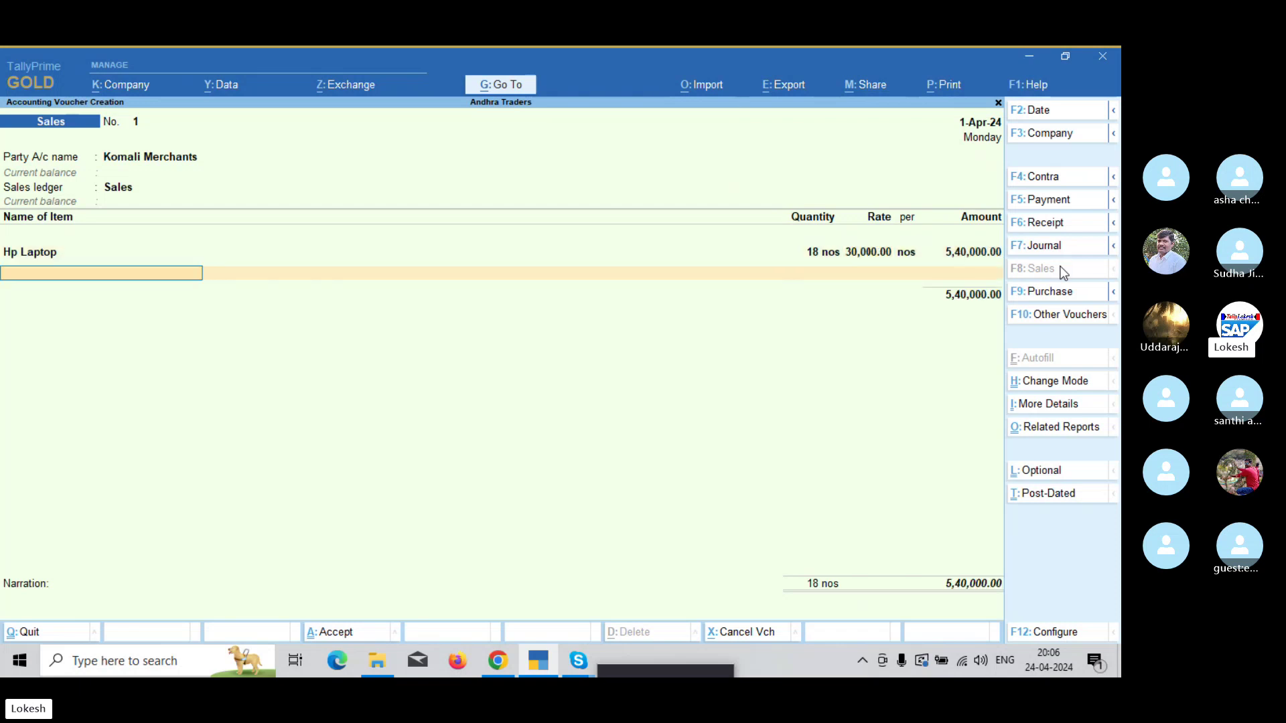
Add Lenovo Laptop to the sales voucher with a quantity of 13 nos at a rate of 26,000, and end the item list
type("le")
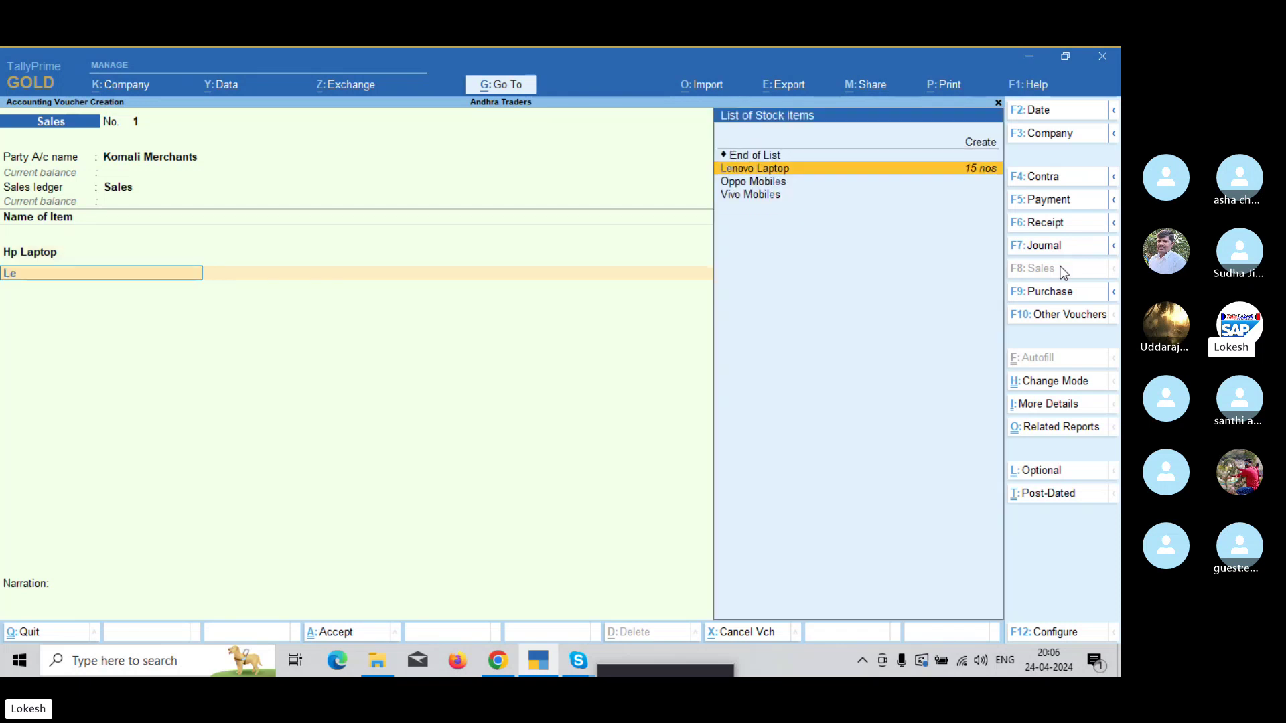
key("Return")
type("1")
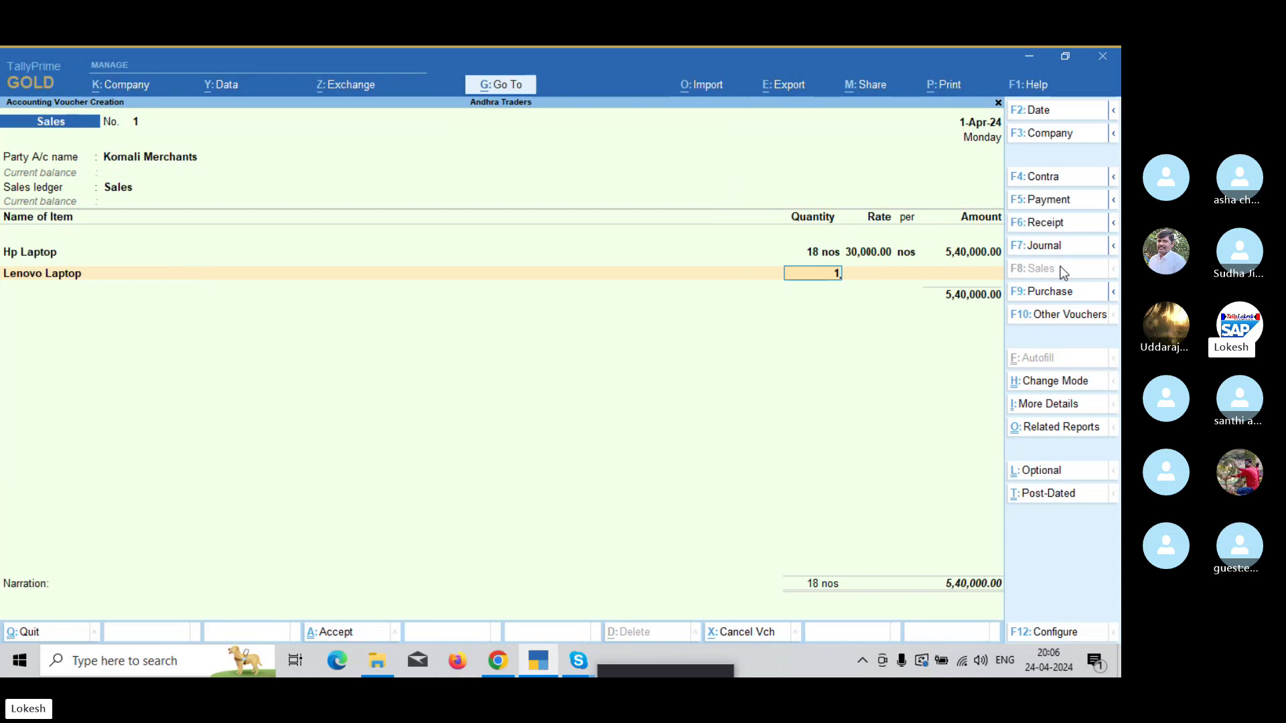
type("3")
key("Return")
type("26000")
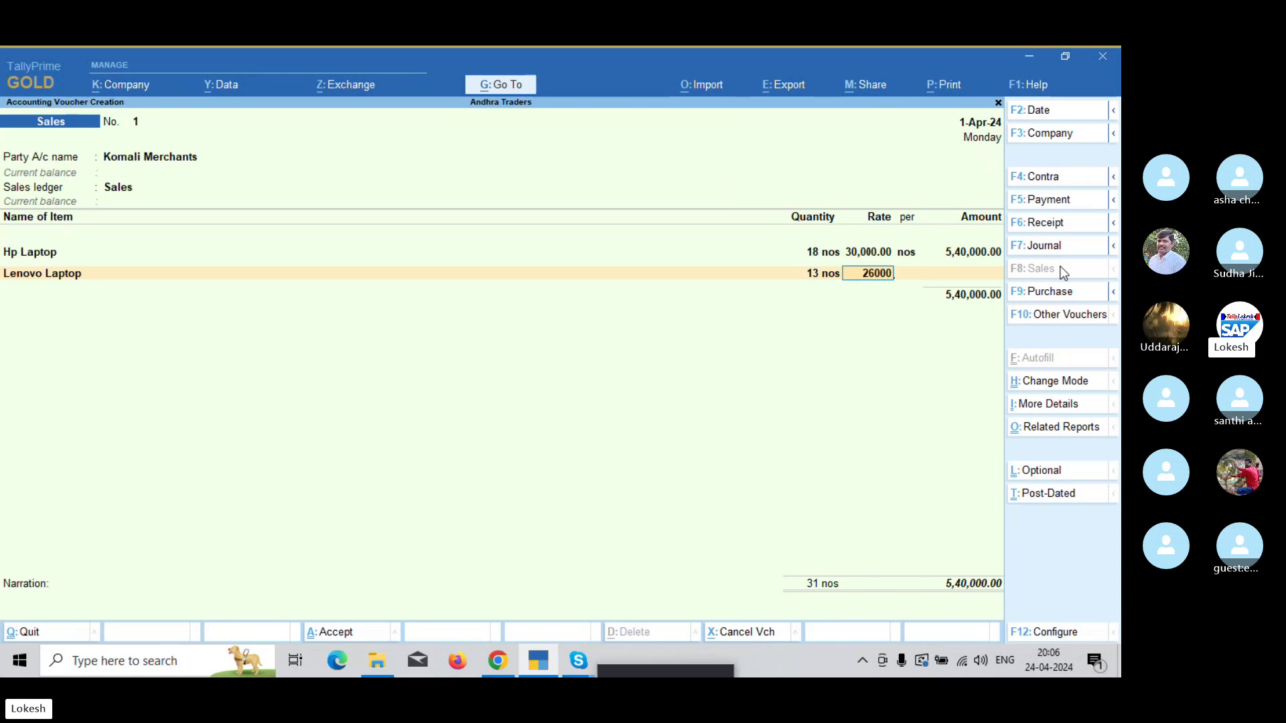
key("Return")
key("Return")
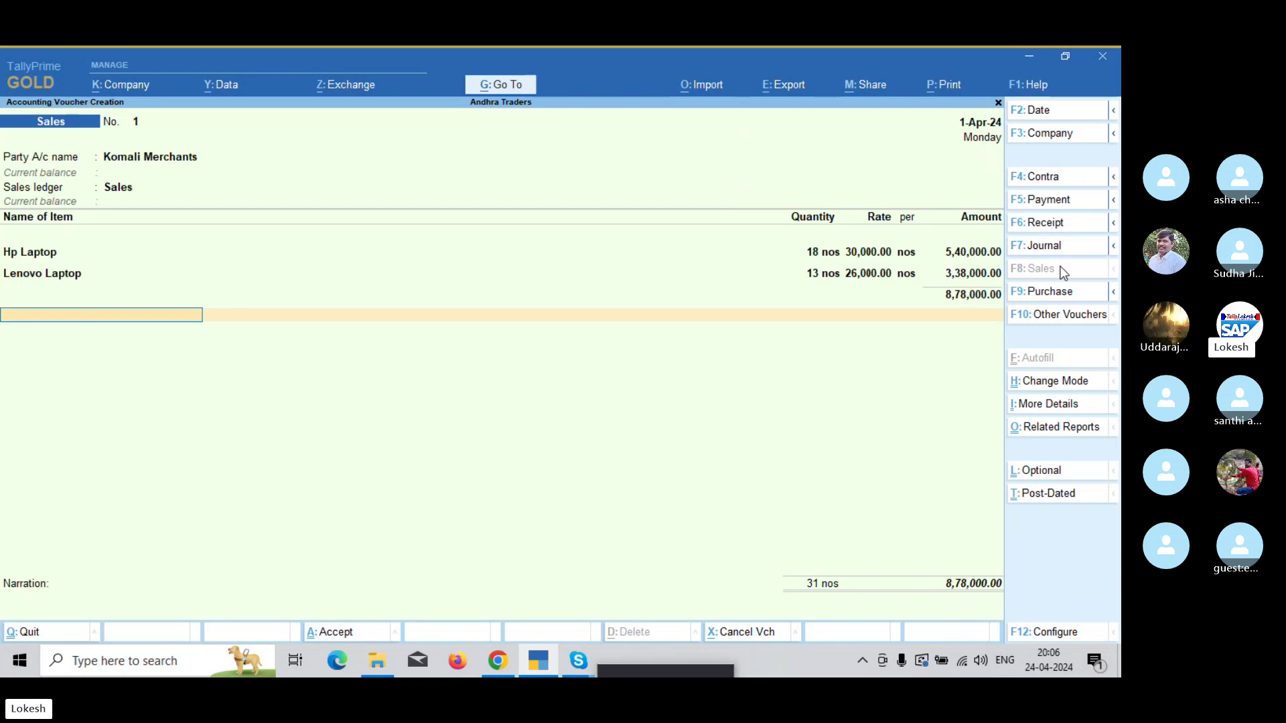
Apply the Output Vat 5% ledger to the sales voucher, leave the narration blank, and save it
type("O")
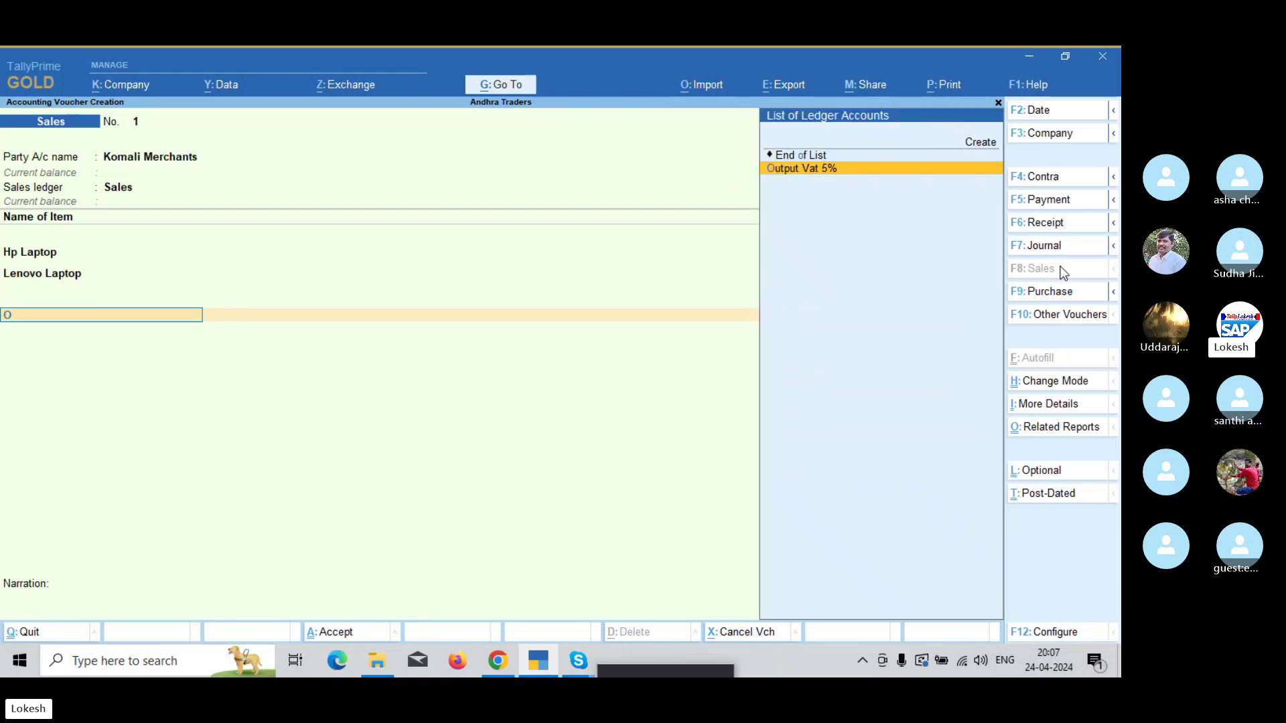
key("Return")
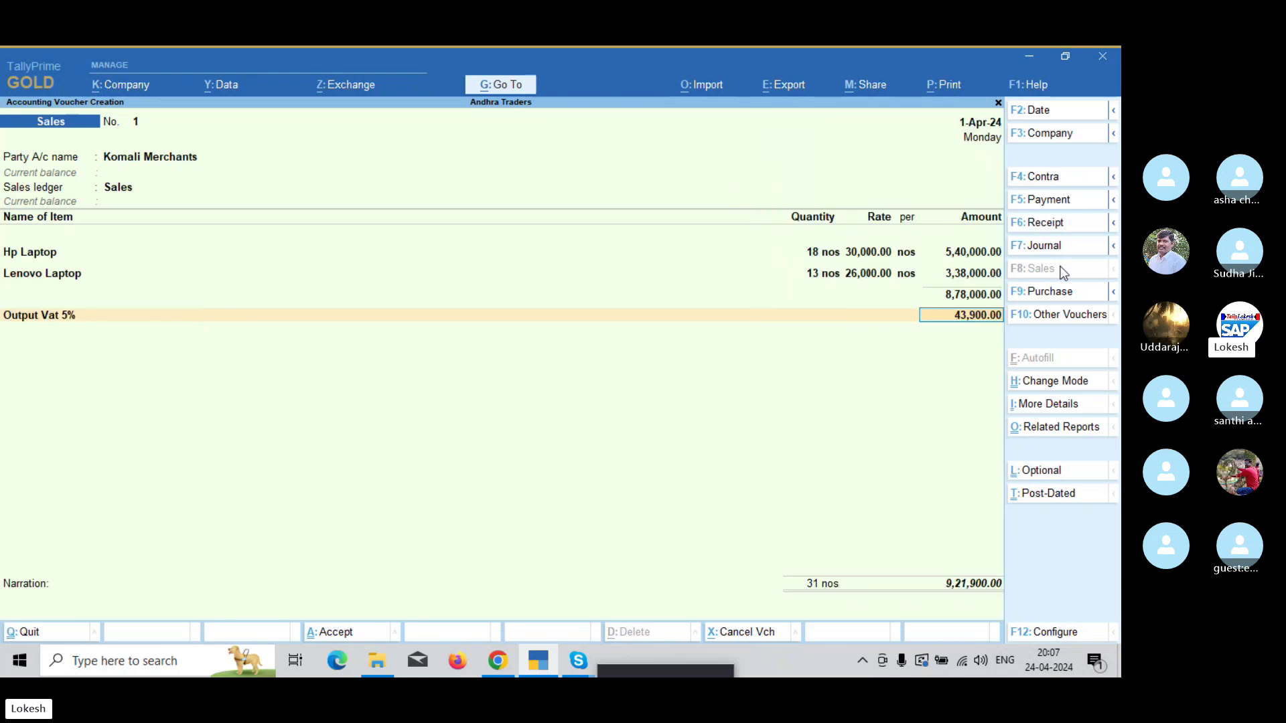
key("Return")
key("Return")
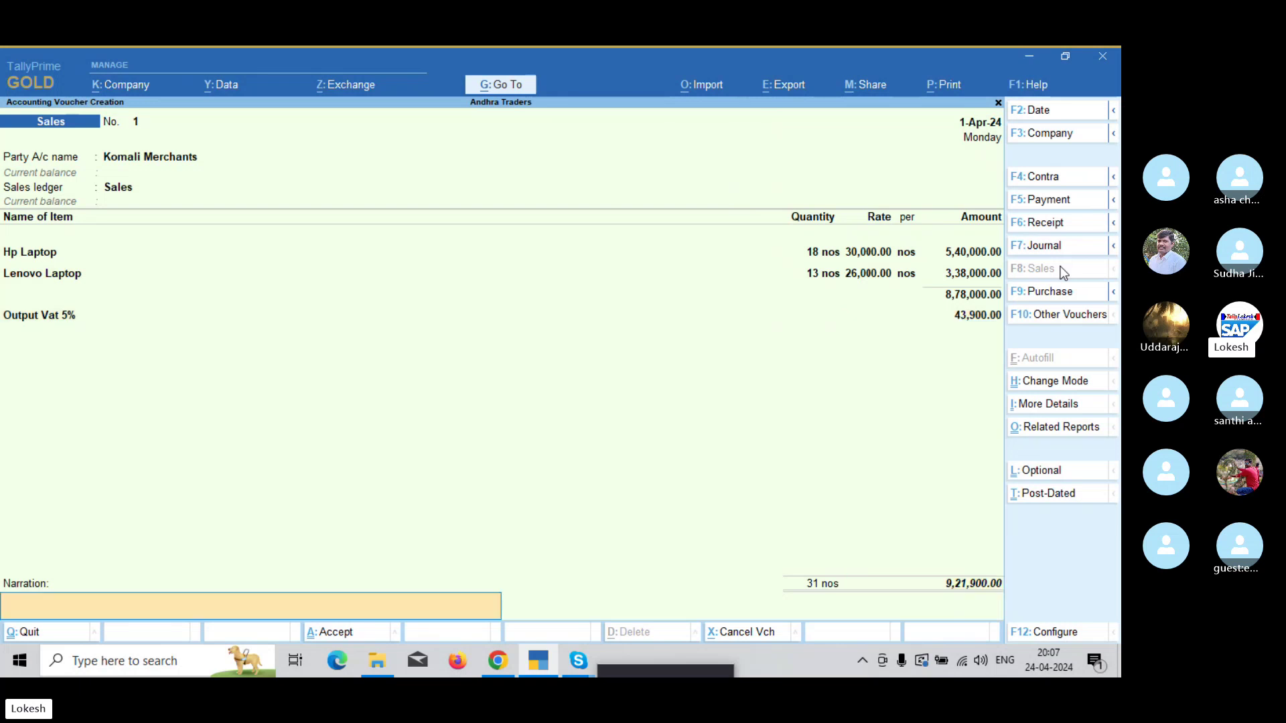
key("Return")
key("Return")
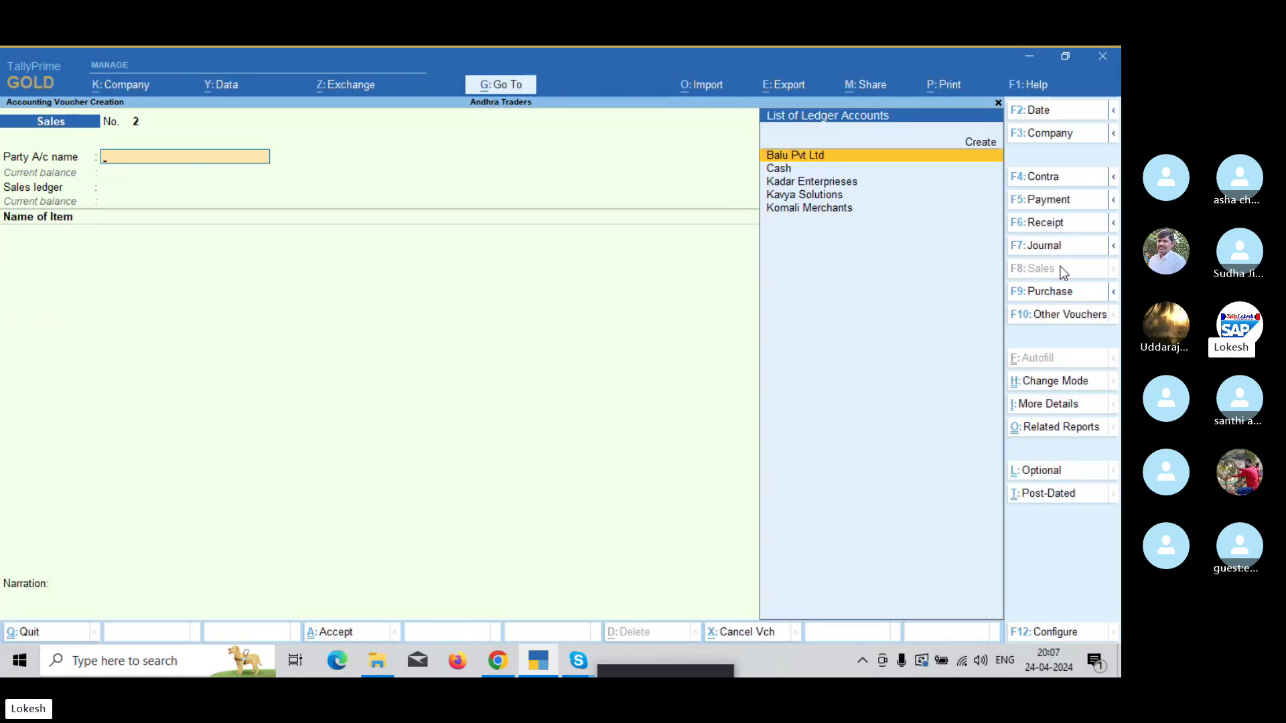
Start a second purchase voucher with Balu Pvt Ltd as the party, leaving the supplier invoice number and date blank
left_click(1049, 294)
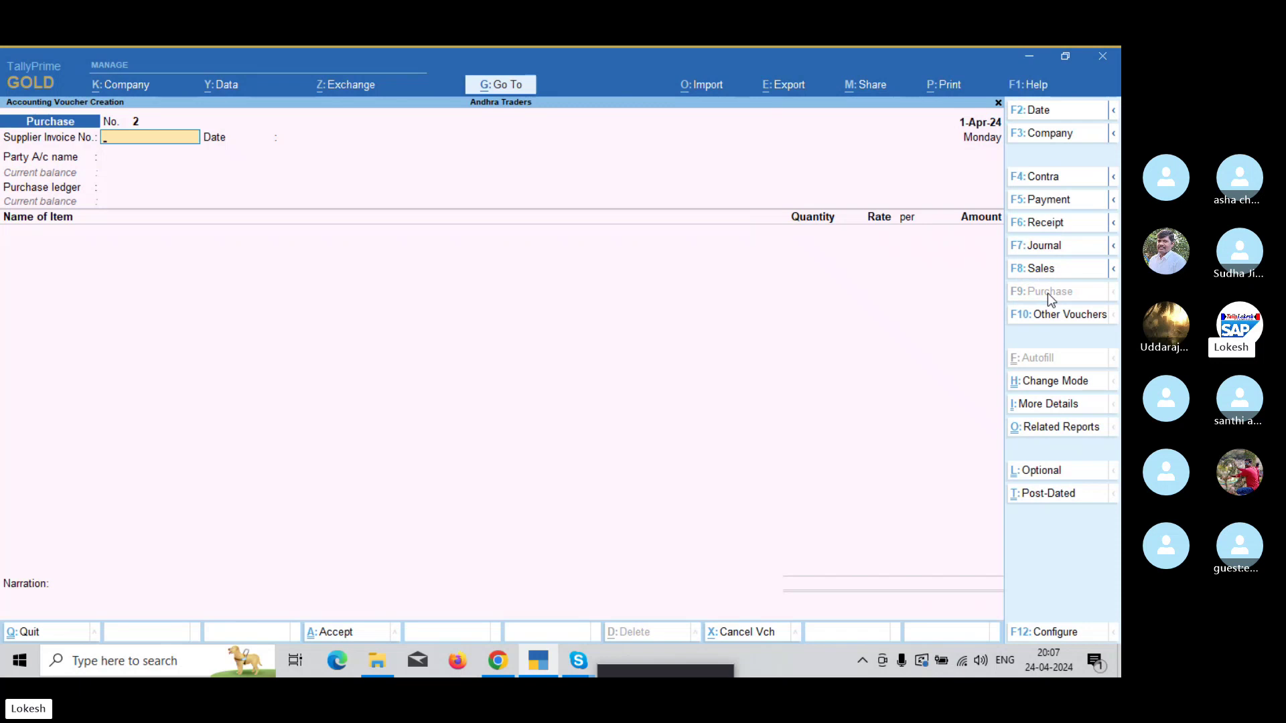
key("Return")
key("Return")
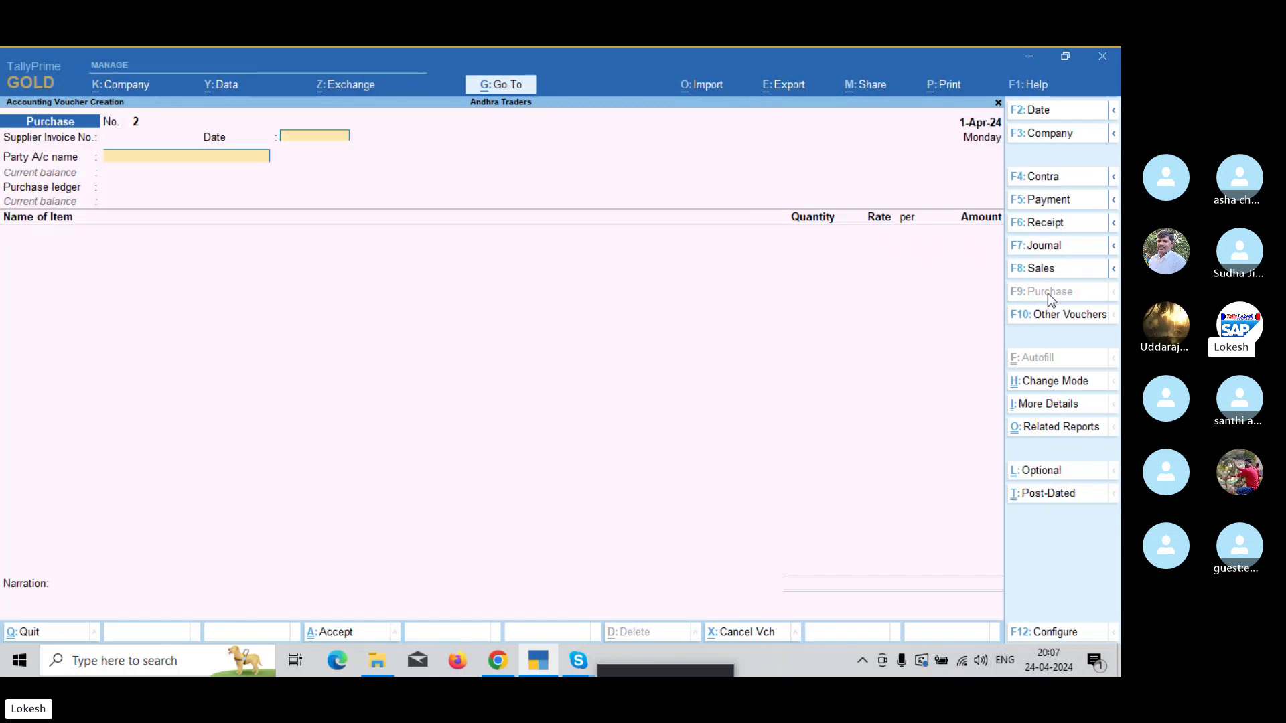
key("Down")
key("Down")
key("Down")
key("Down")
key("Up")
key("Up")
key("Up")
key("Up")
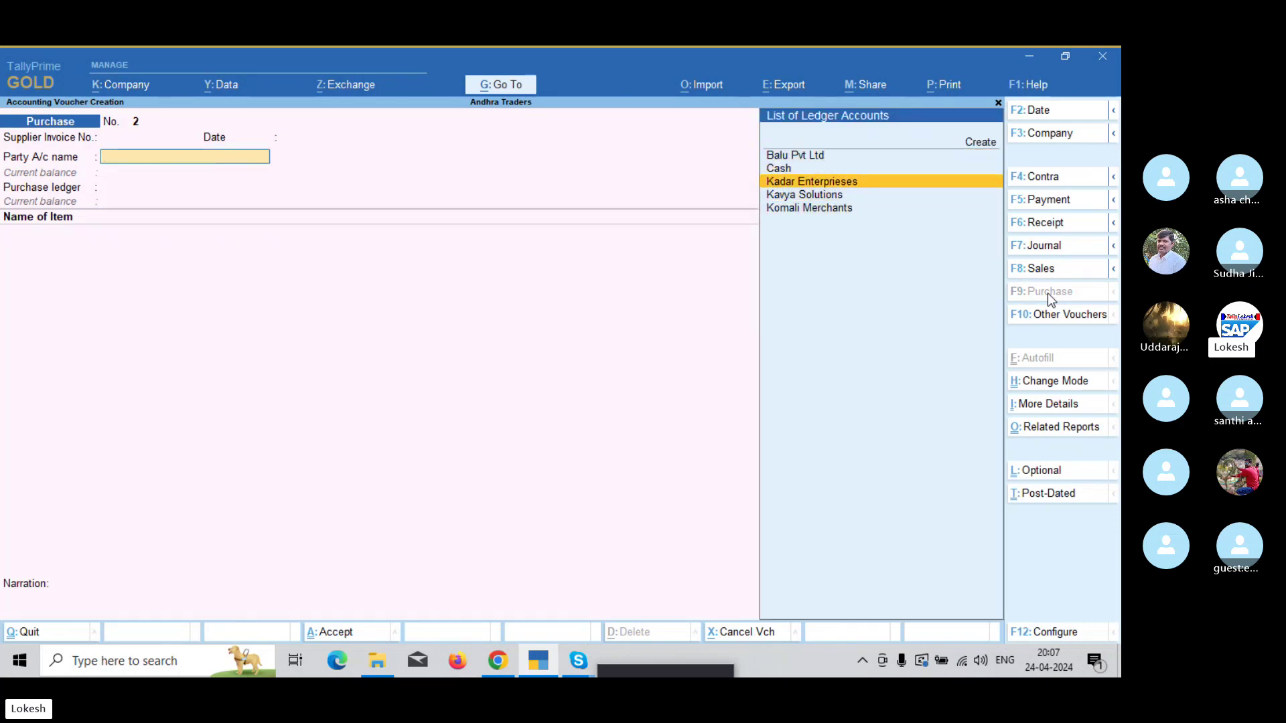
key("Return")
Leave the receipt details blank, keep the default party details for Balu Pvt Ltd, and select Purchase as the purchase ledger
key("Return")
key("Return")
key("Return")
key("Return")
key("Return")
key("Return")
key("Return")
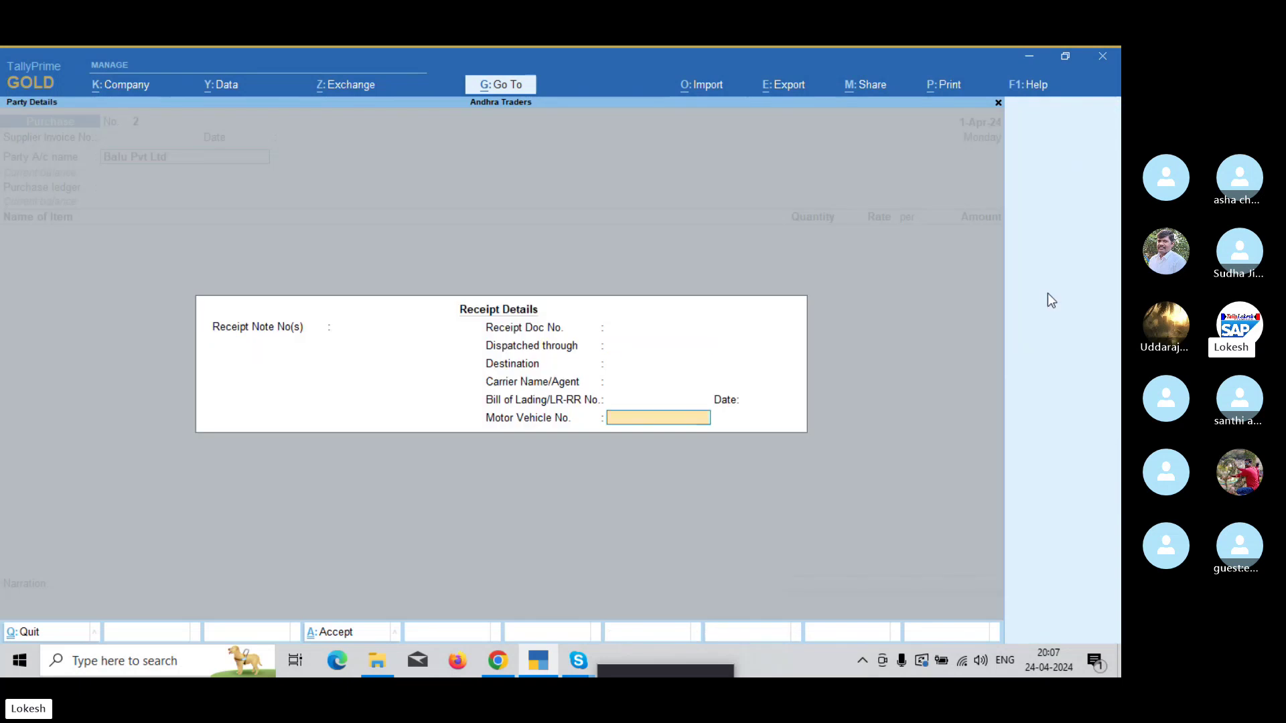
key("Return")
key("Return")
key("Return")
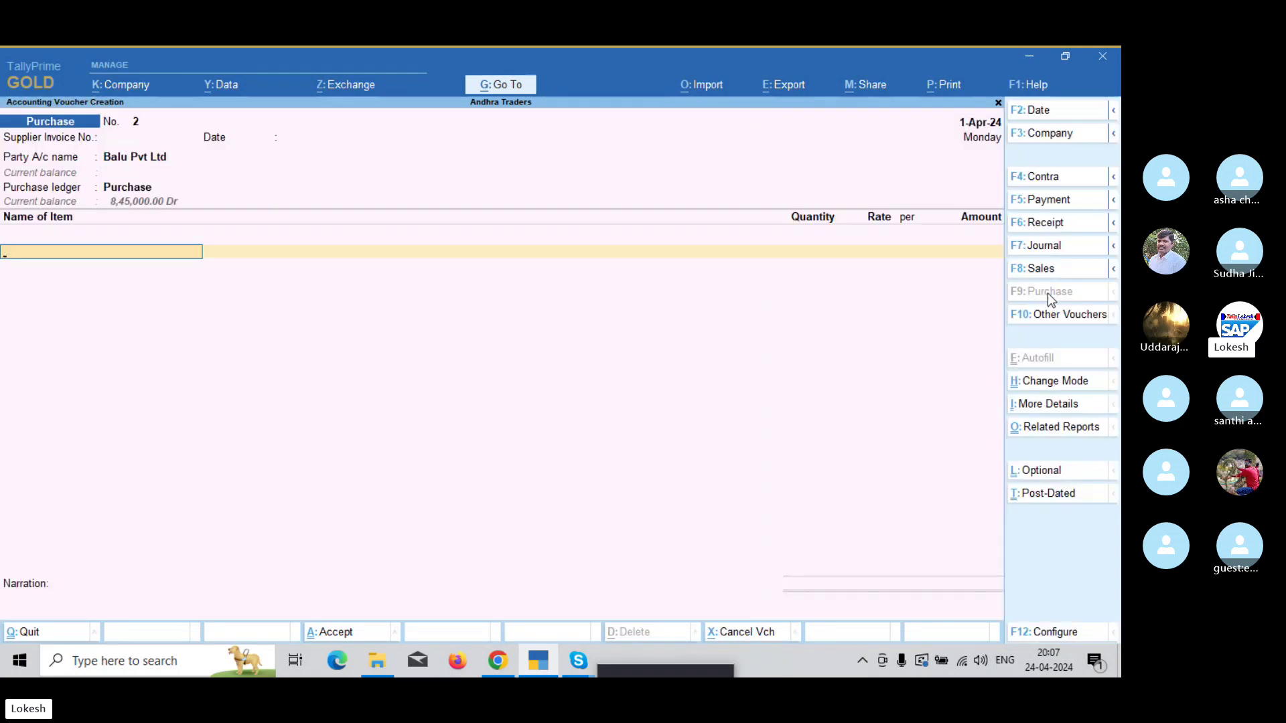
Add Vivo Mobiles to the purchase voucher with a quantity of 30 nos at a rate of 2,500
key("Return")
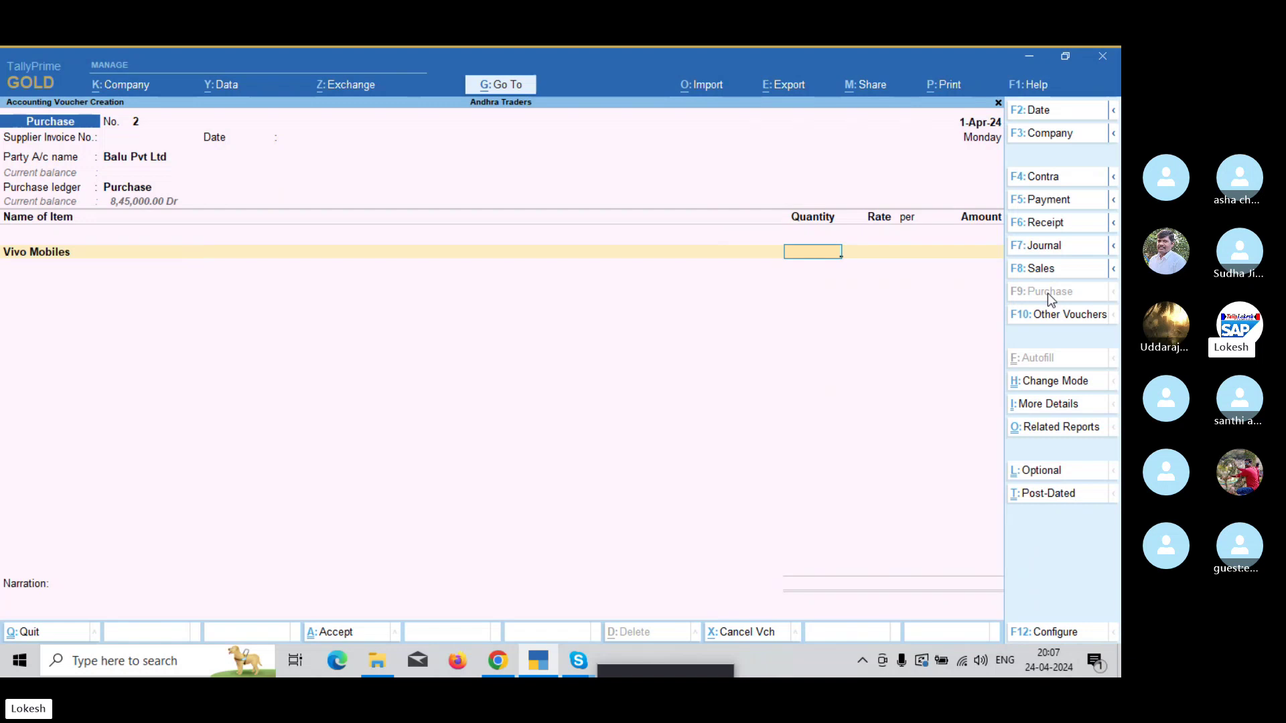
type("30")
key("Return")
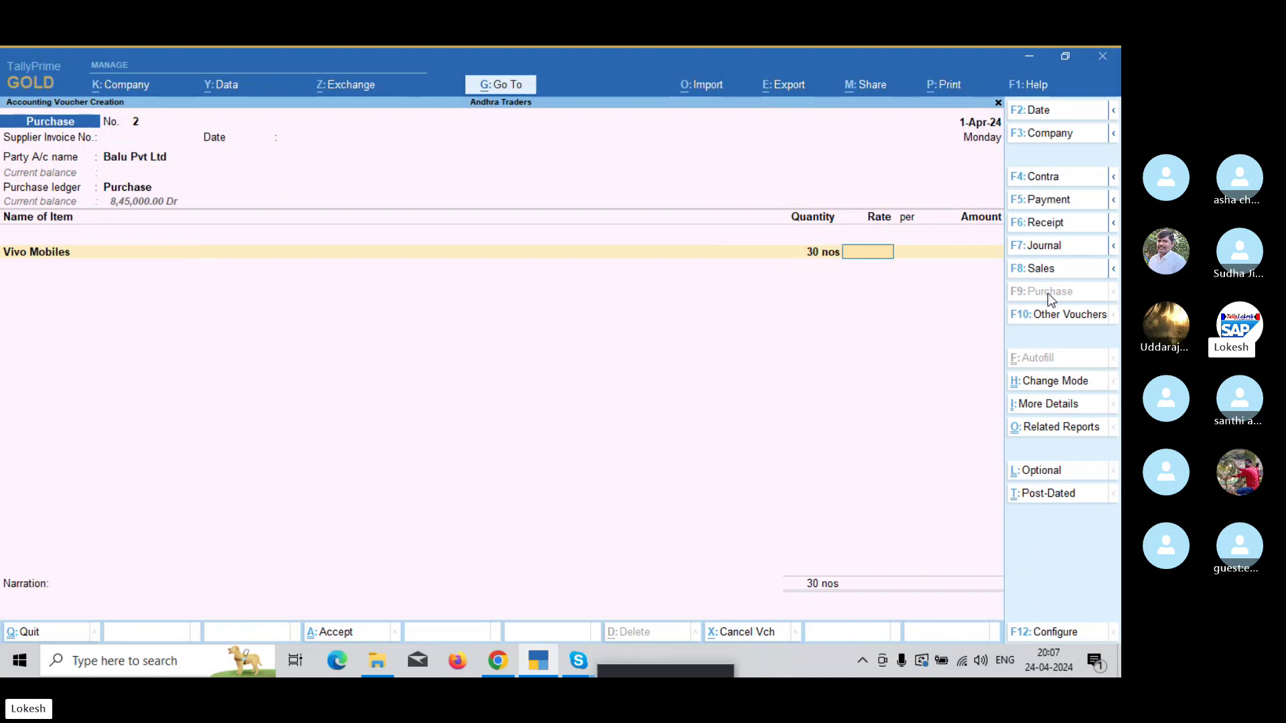
type("2500")
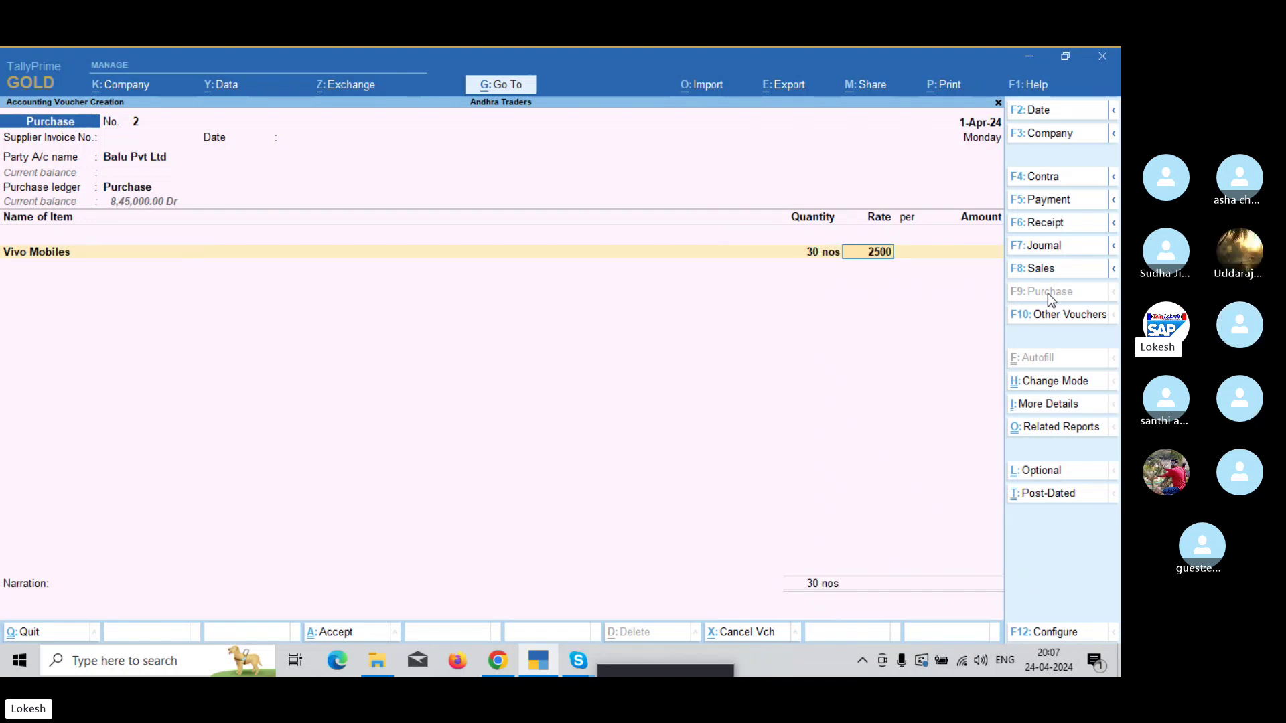
key("Return")
key("Return")
key("Return")
Add Oppo Mobiles to the purchase voucher with a quantity of 25 nos at a rate of 3,500, and end the item list
type("op")
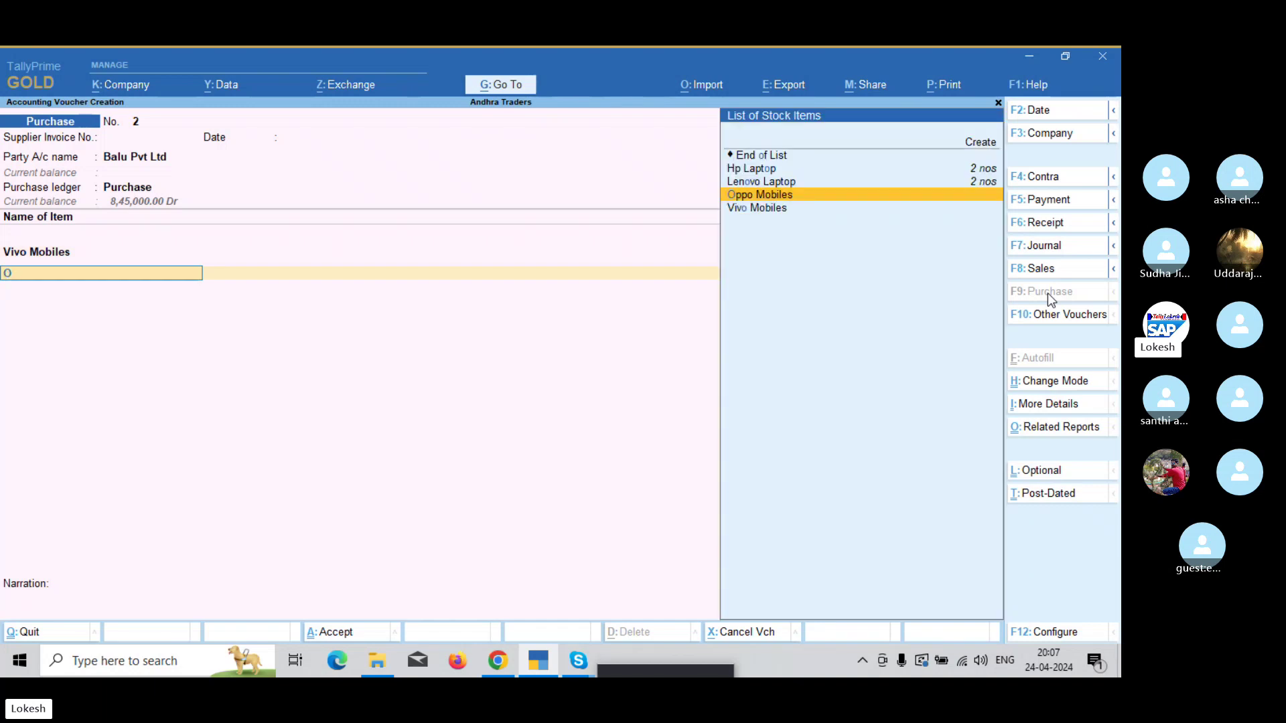
key("Return")
type("25")
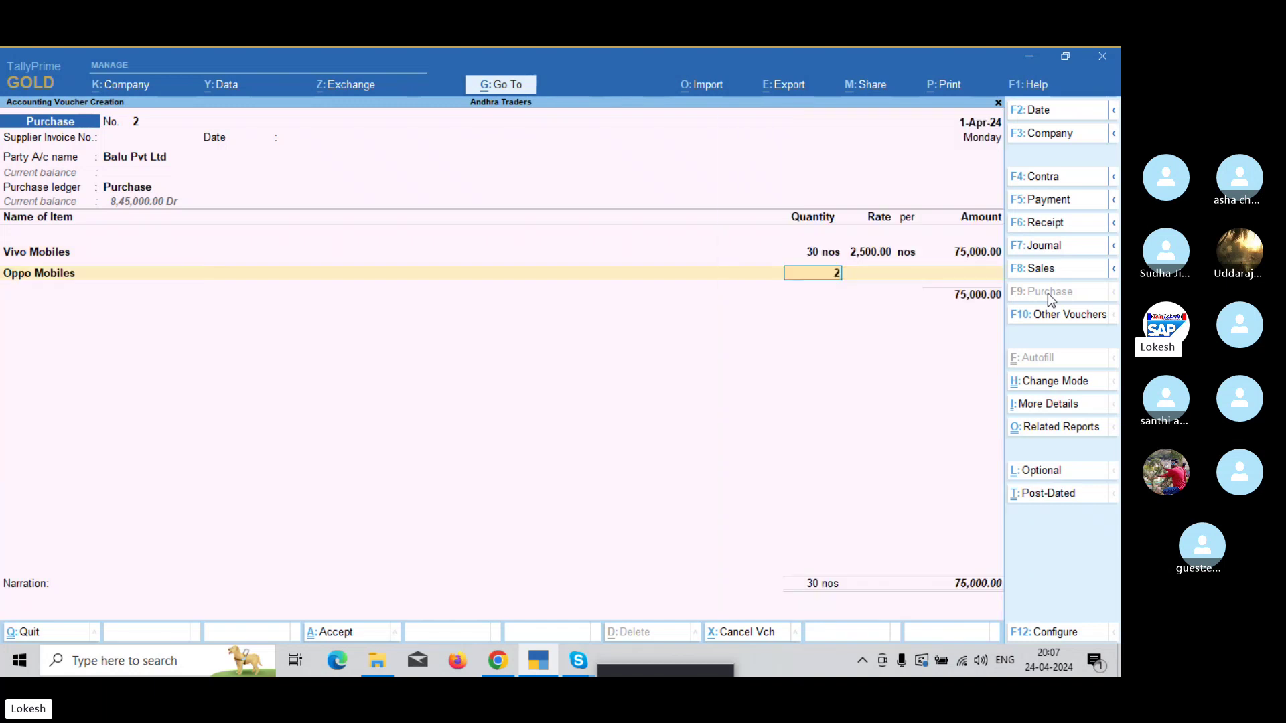
key("Return")
type("3500")
key("Return")
key("Return")
key("Return")
key("Return")
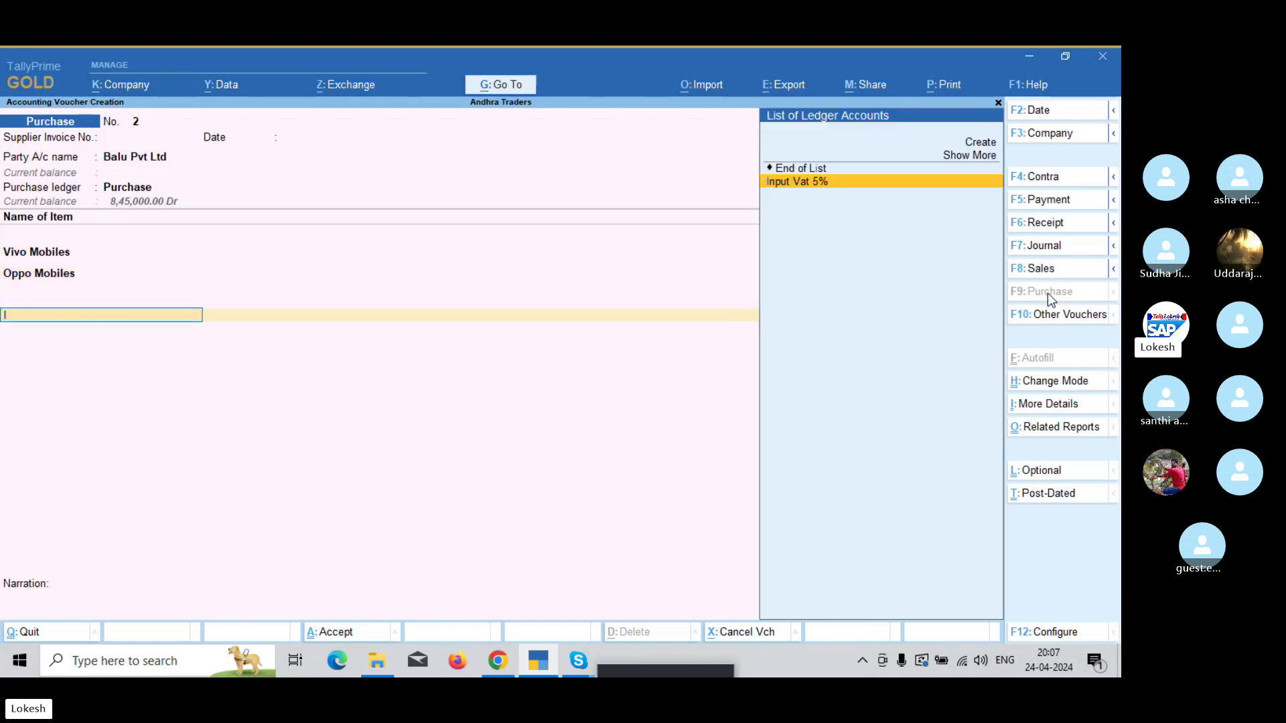
Apply the Input Vat 5% ledger to the purchase voucher, leave the narration blank, and save it
key("Return")
key("Return")
key("Return")
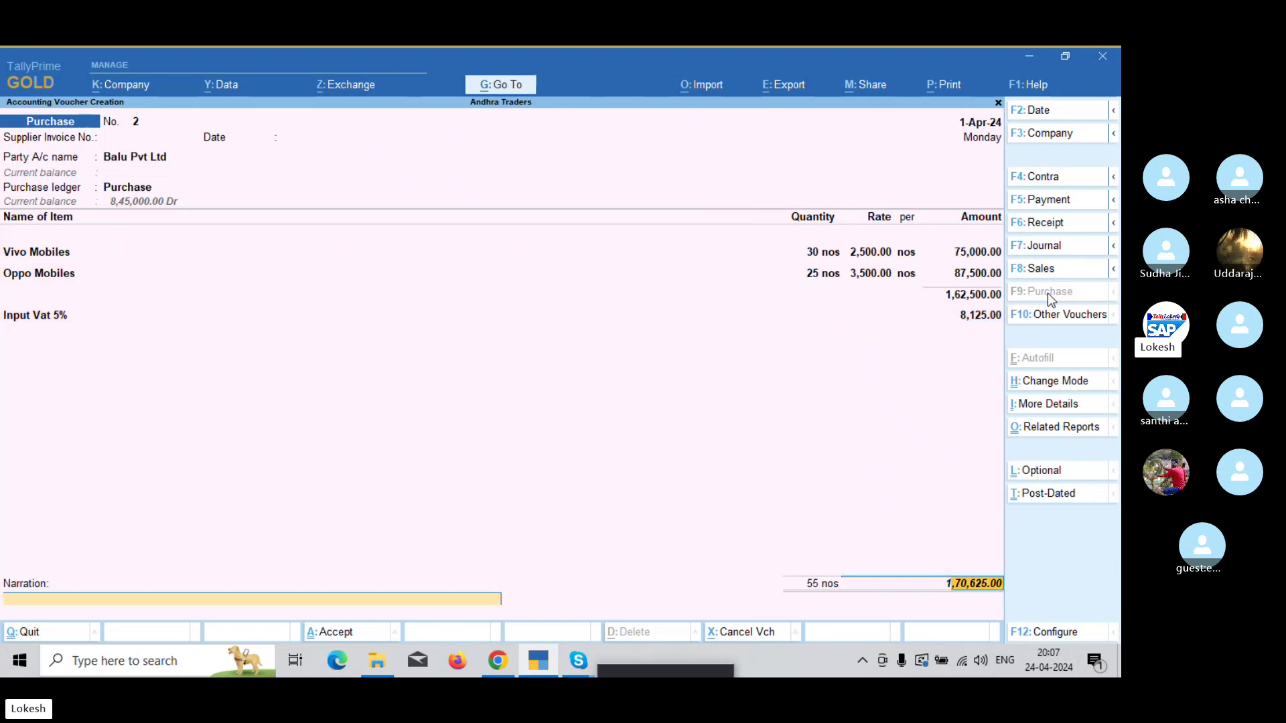
key("Return")
key("Return")
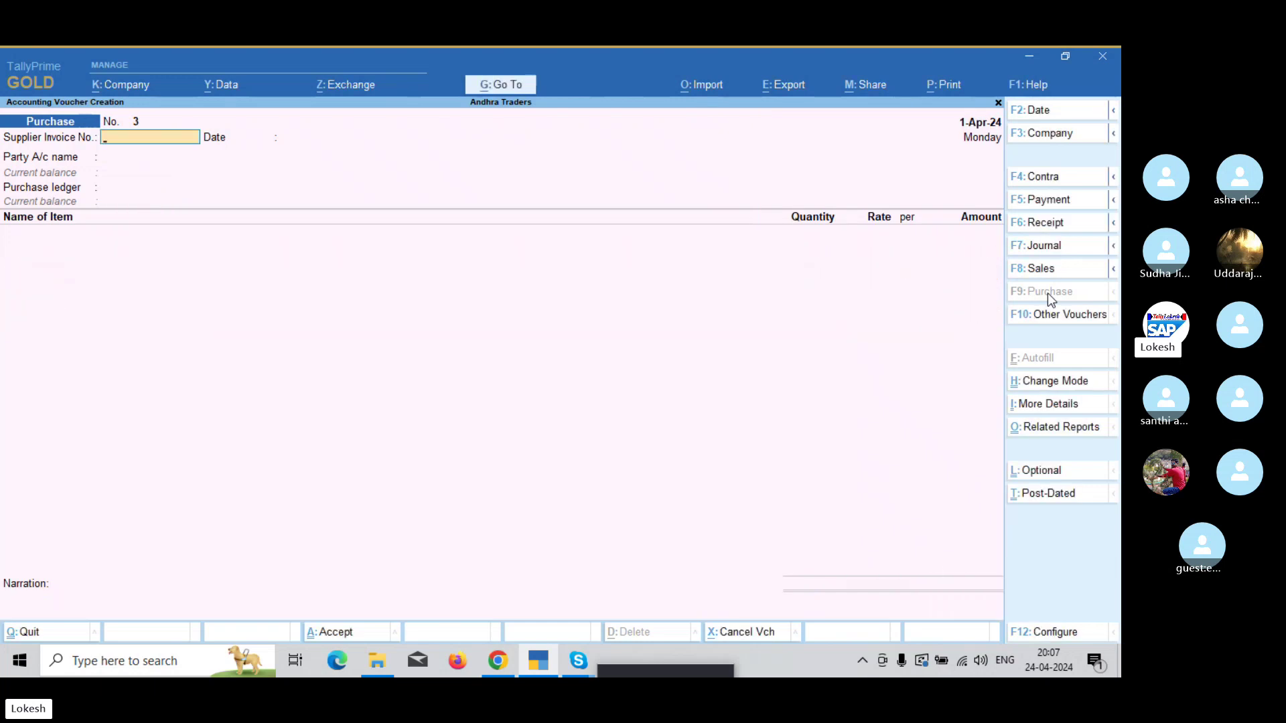
Switch from purchase to sales voucher entry and start a second sales voucher with Kadar Enterprieses as the party
key("Return")
key("Return")
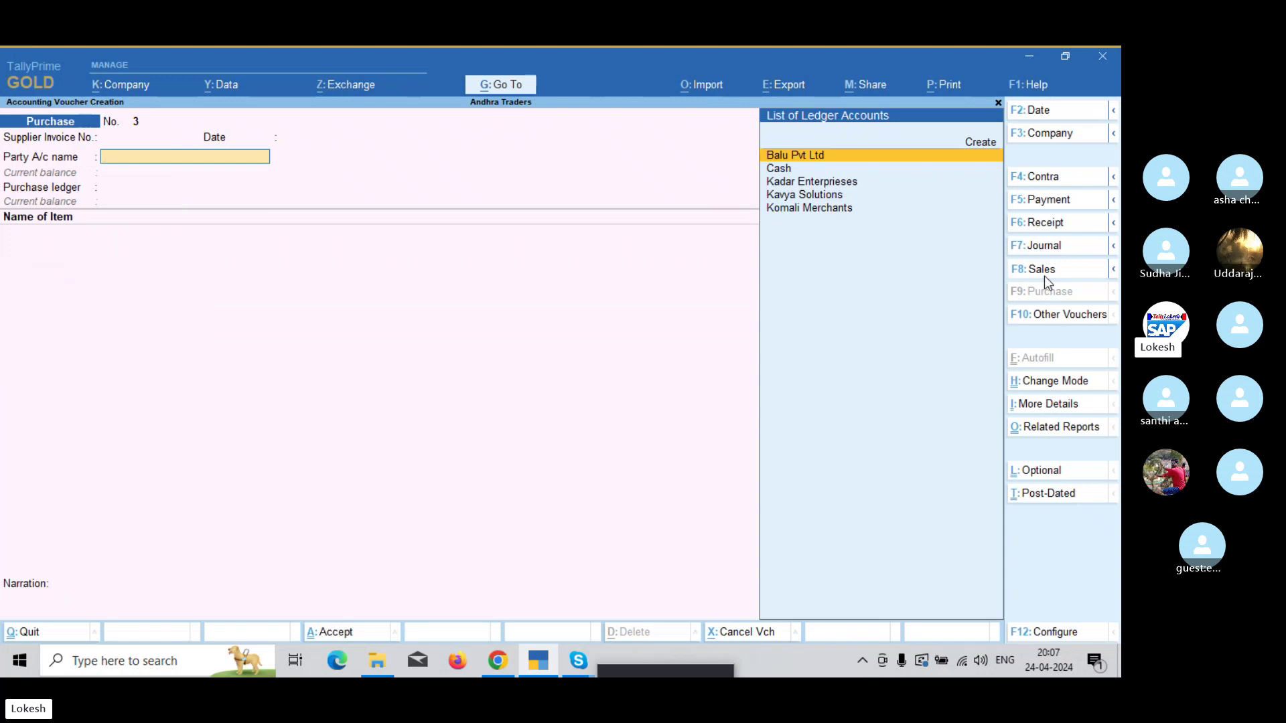
left_click(1044, 276)
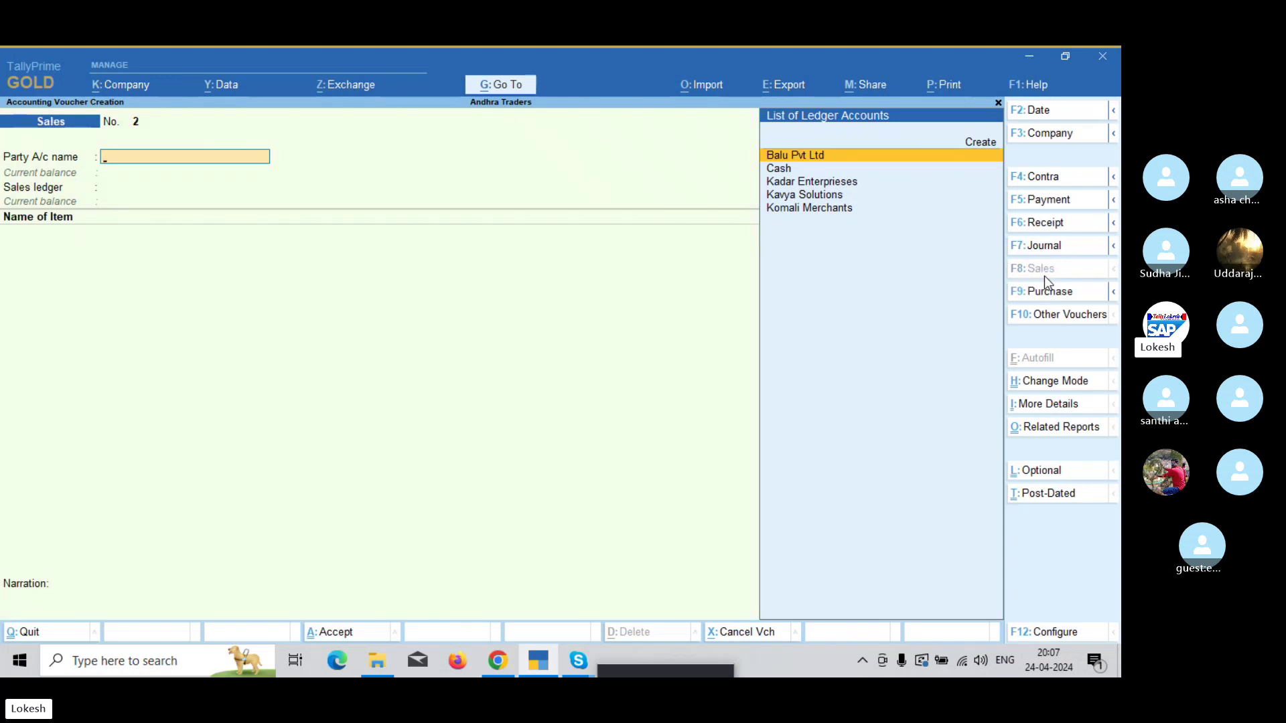
type("Ka")
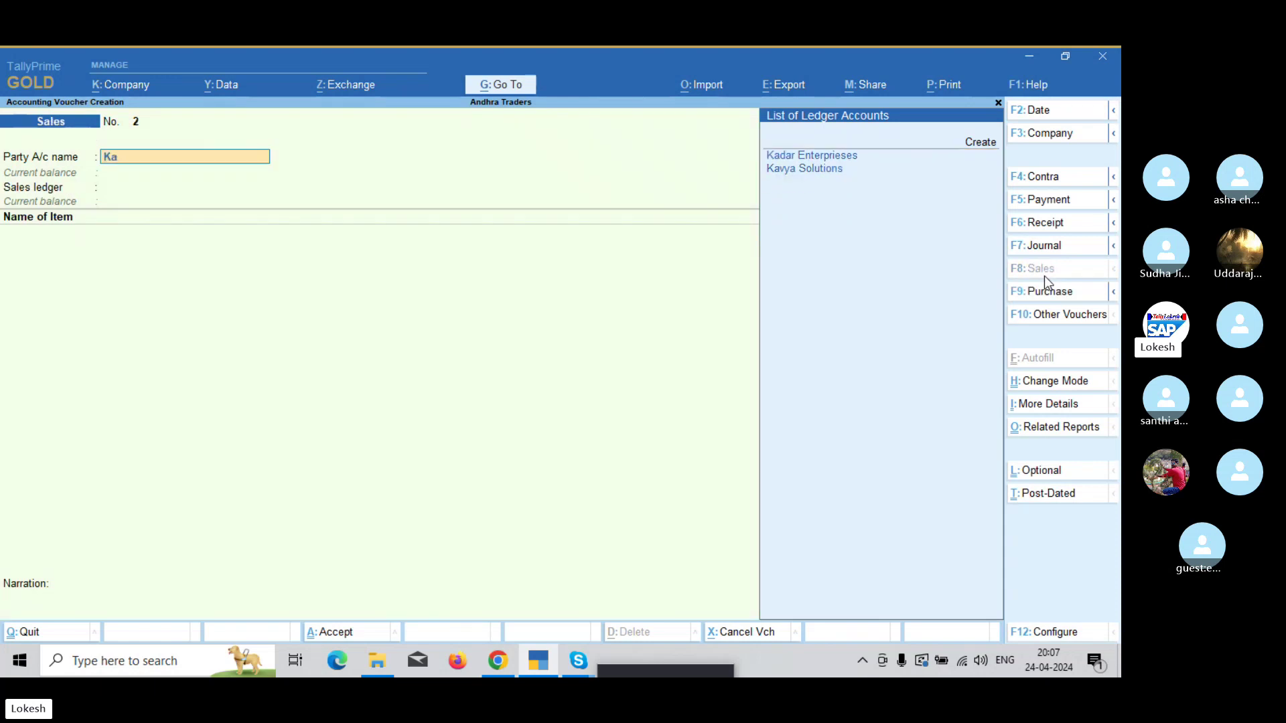
key("Return")
Leave the dispatch details blank, keep the default party details for Kadar Enterprieses, and select Sales as the sales ledger
key("Return")
key("Return")
key("Return")
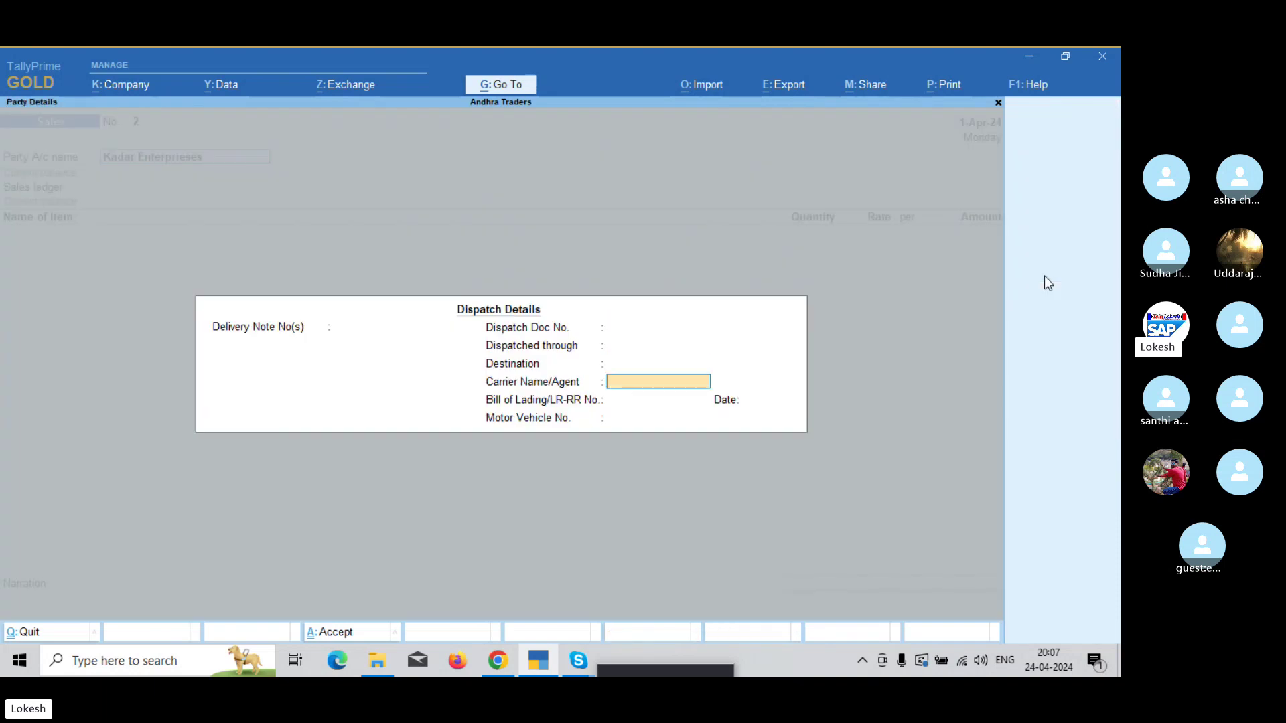
key("Return")
key("Return")
key("Return")
key("Return")
key("Return")
key("Return")
key("Return")
key("Return")
key("Return")
key("Return")
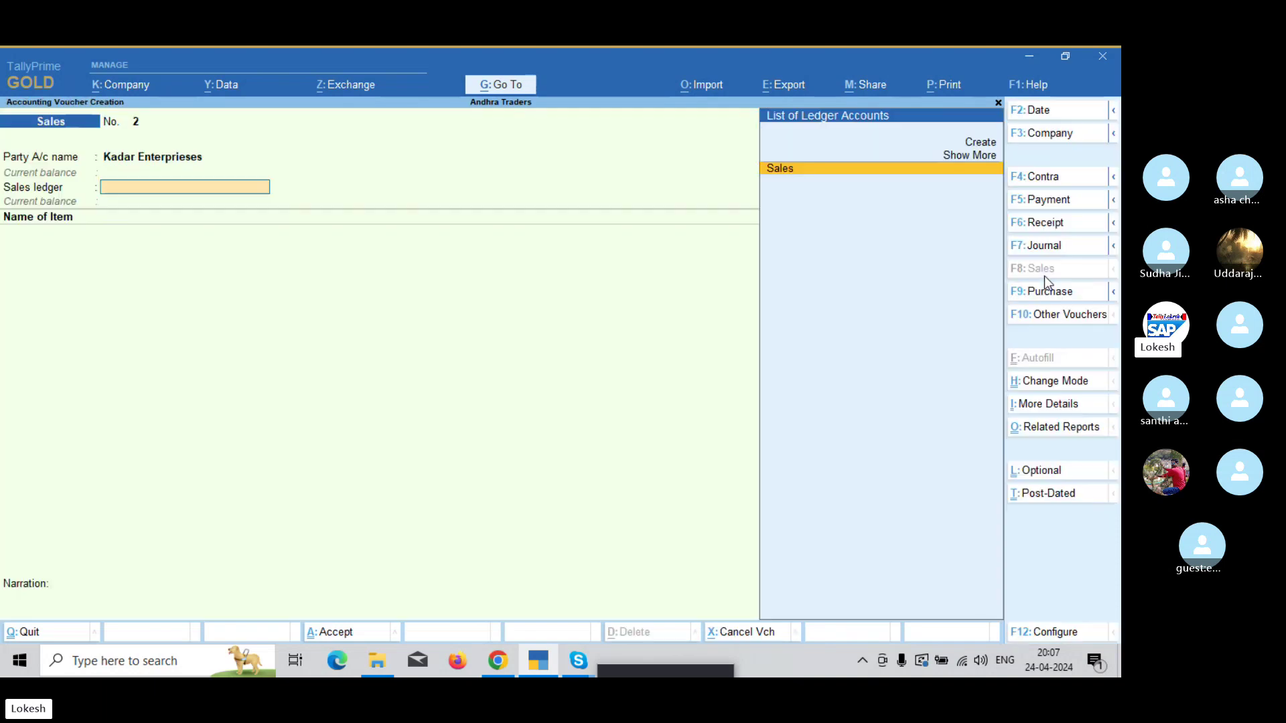
key("Return")
Add Vivo Mobiles to the sales voucher with a quantity of 20 nos at a rate of 2,800
type("V")
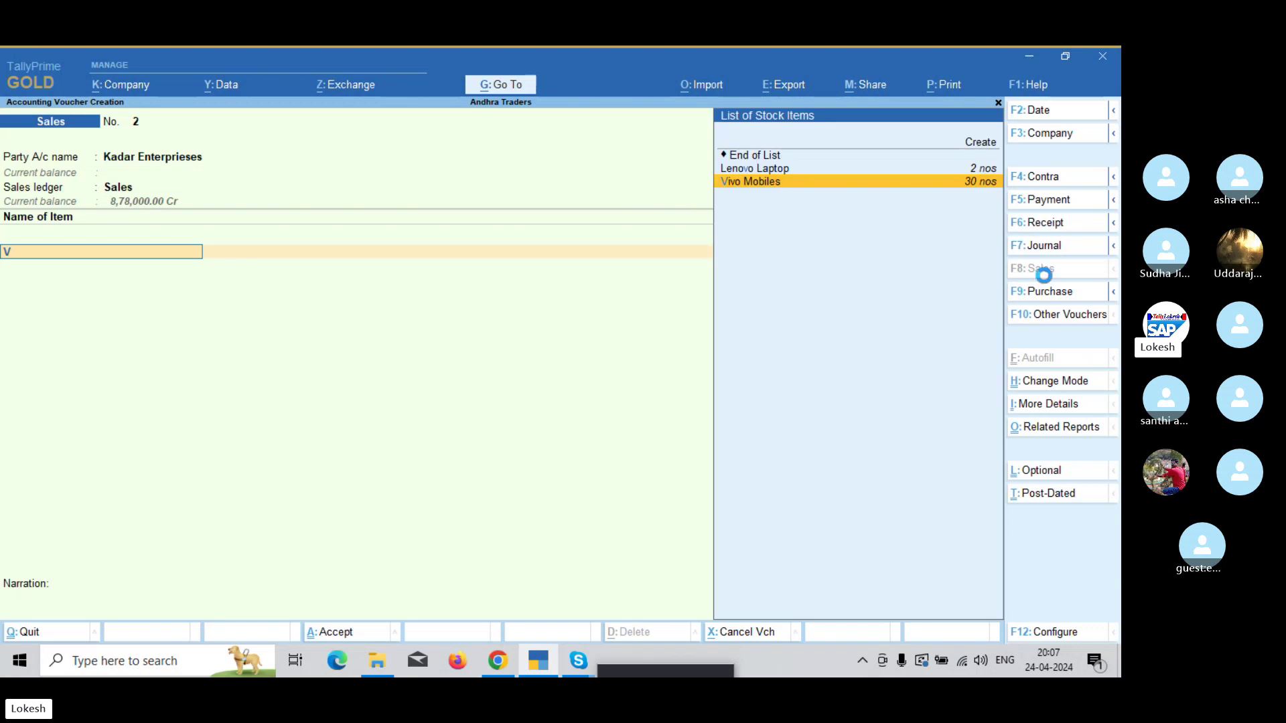
key("Return")
type("20")
key("Return")
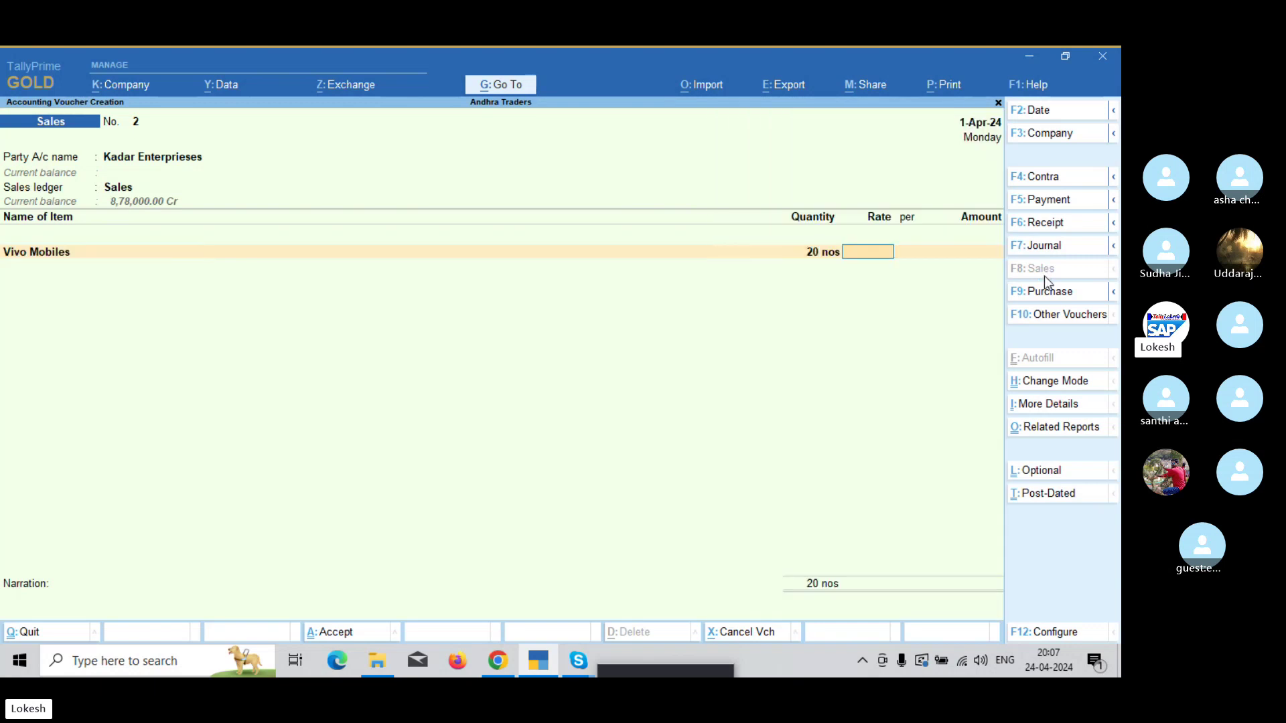
type("2800")
key("Return")
key("Return")
key("Return")
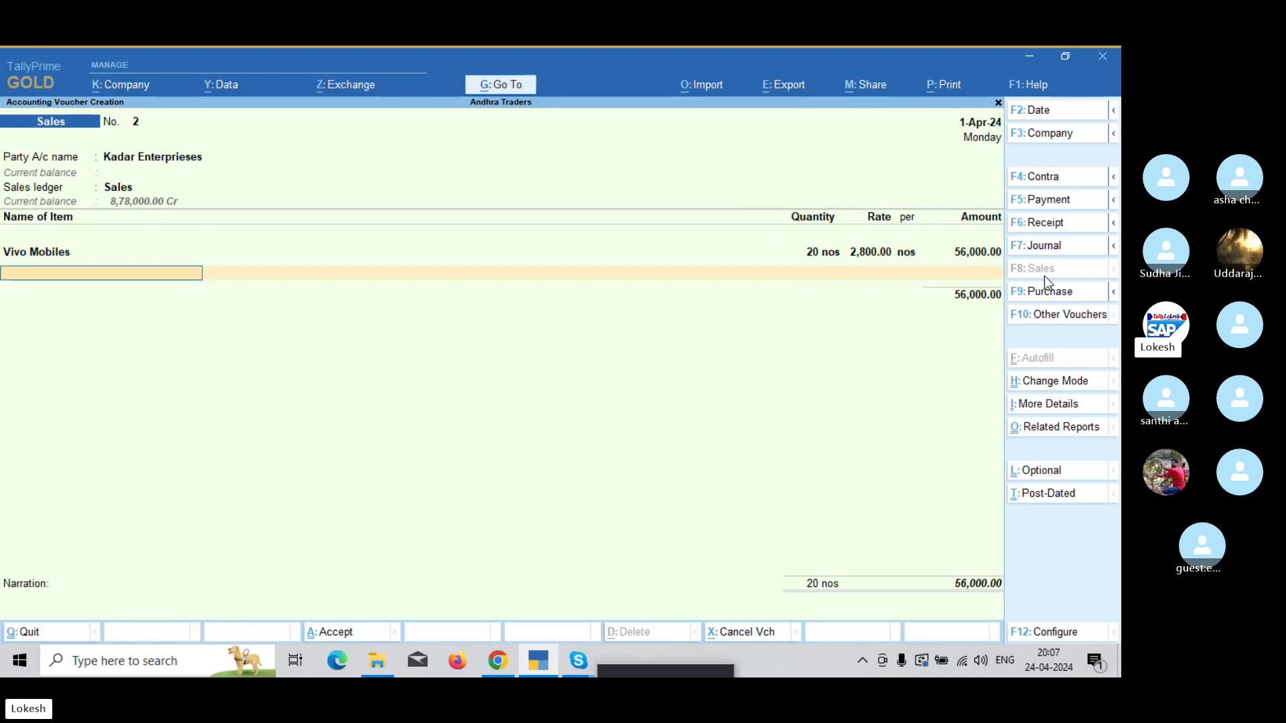
Add Oppo Mobiles to the sales voucher with a quantity of 25 nos at a rate of 3,900, and end the item list
type("op")
key("Return")
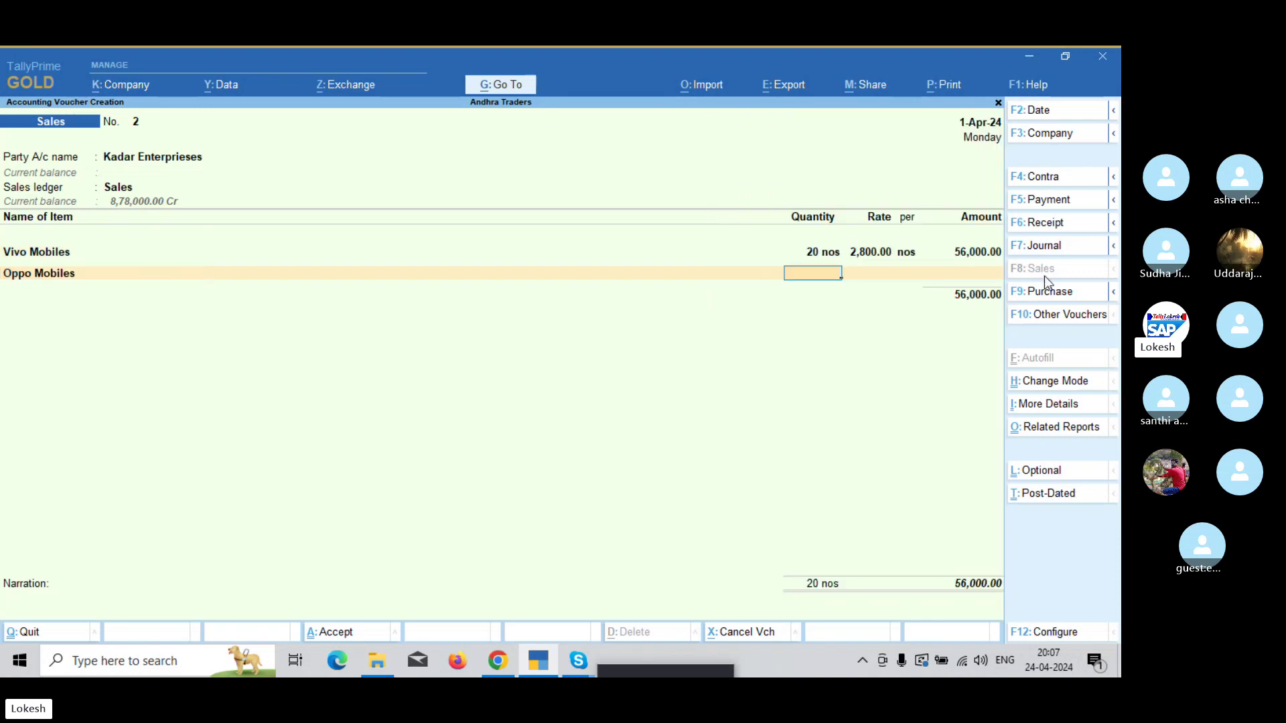
type("25")
key("Return")
type("3900")
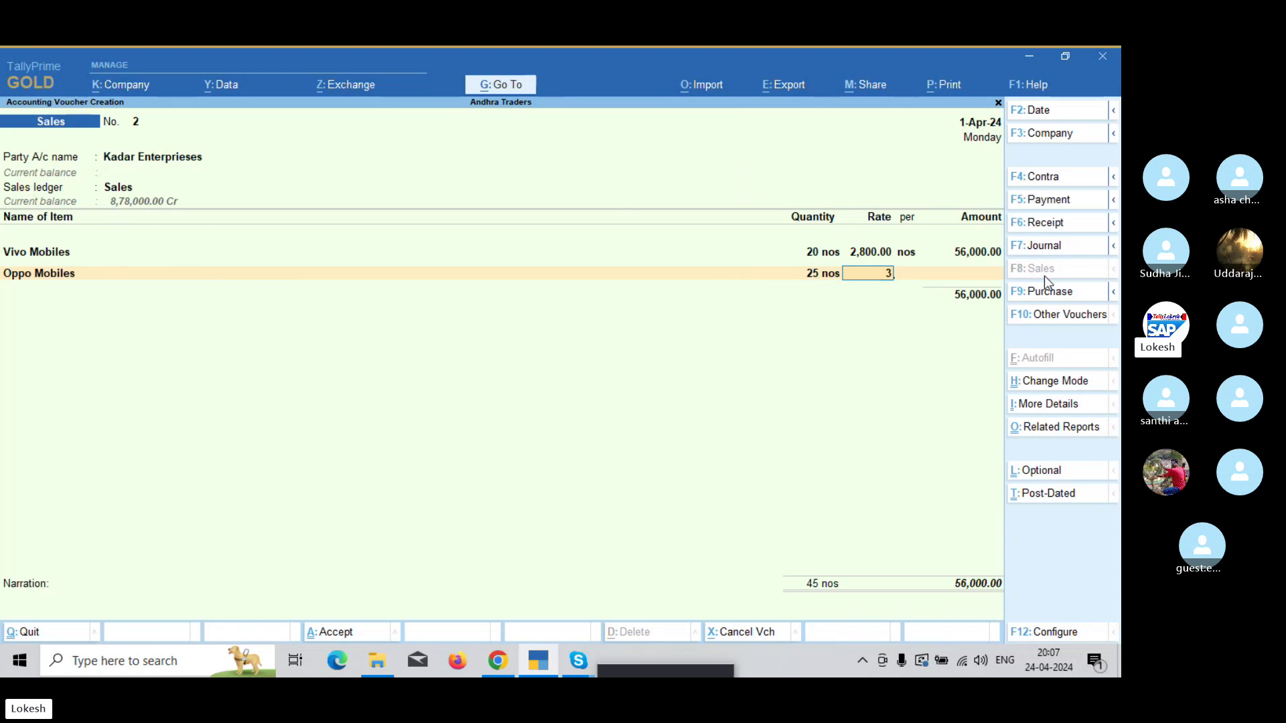
key("Return")
key("Return")
key("Return")
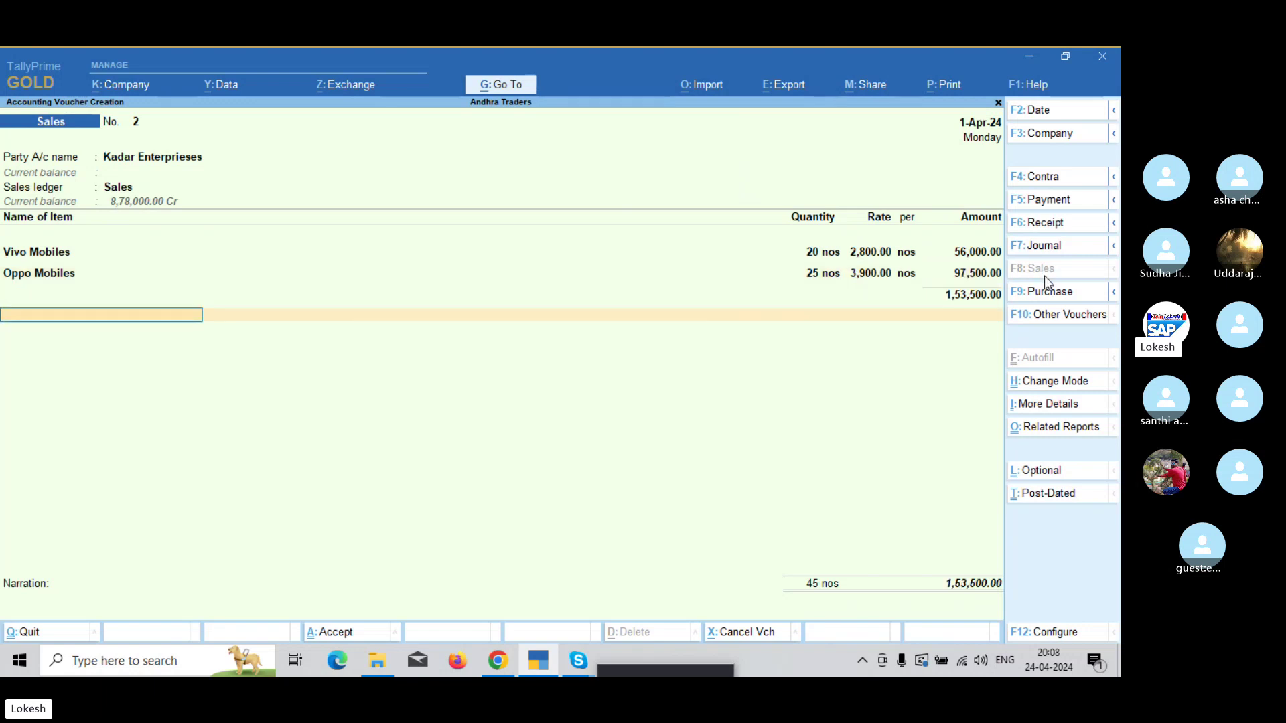
Apply the Output Vat 5% ledger to the sales voucher for Kadar Enterprieses, leave the narration blank, and save it
type("O")
key("Return")
key("Return")
key("Return")
key("Return")
key("Return")
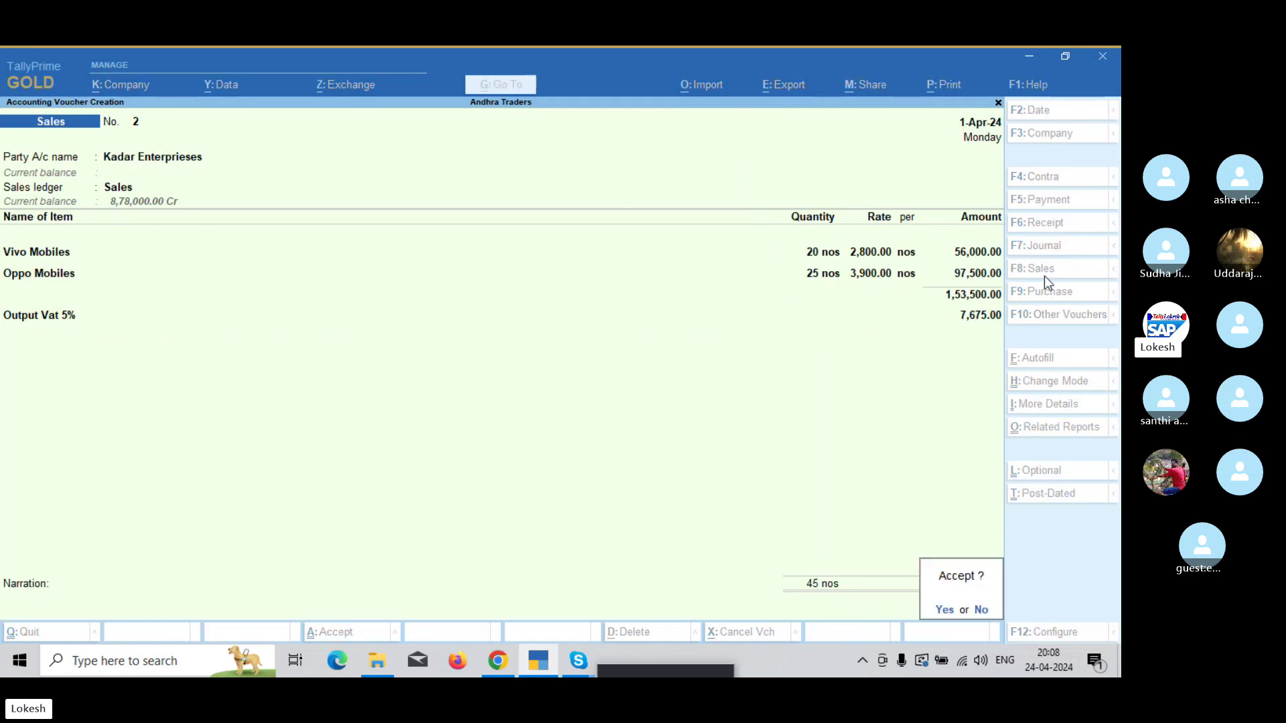
key("Return")
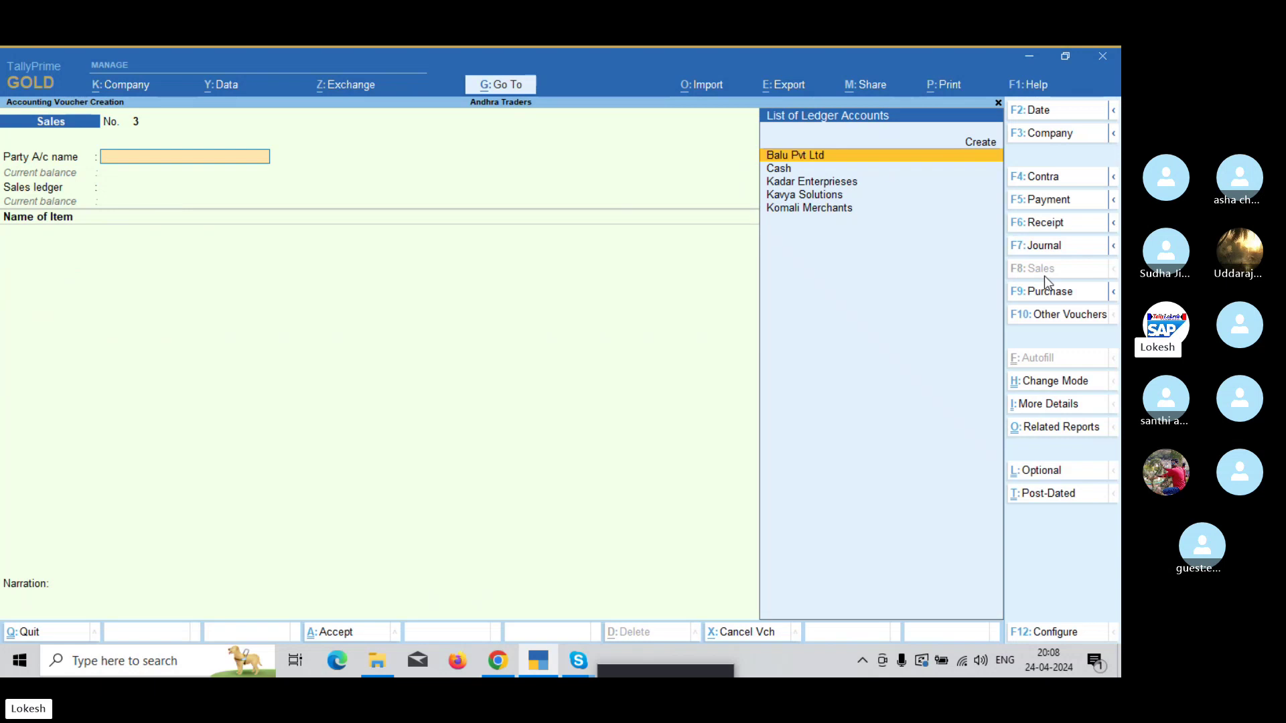
Leave voucher entry and check the recorded receipt, sales and purchase vouchers in the Day Book
key("Escape")
key("Return")
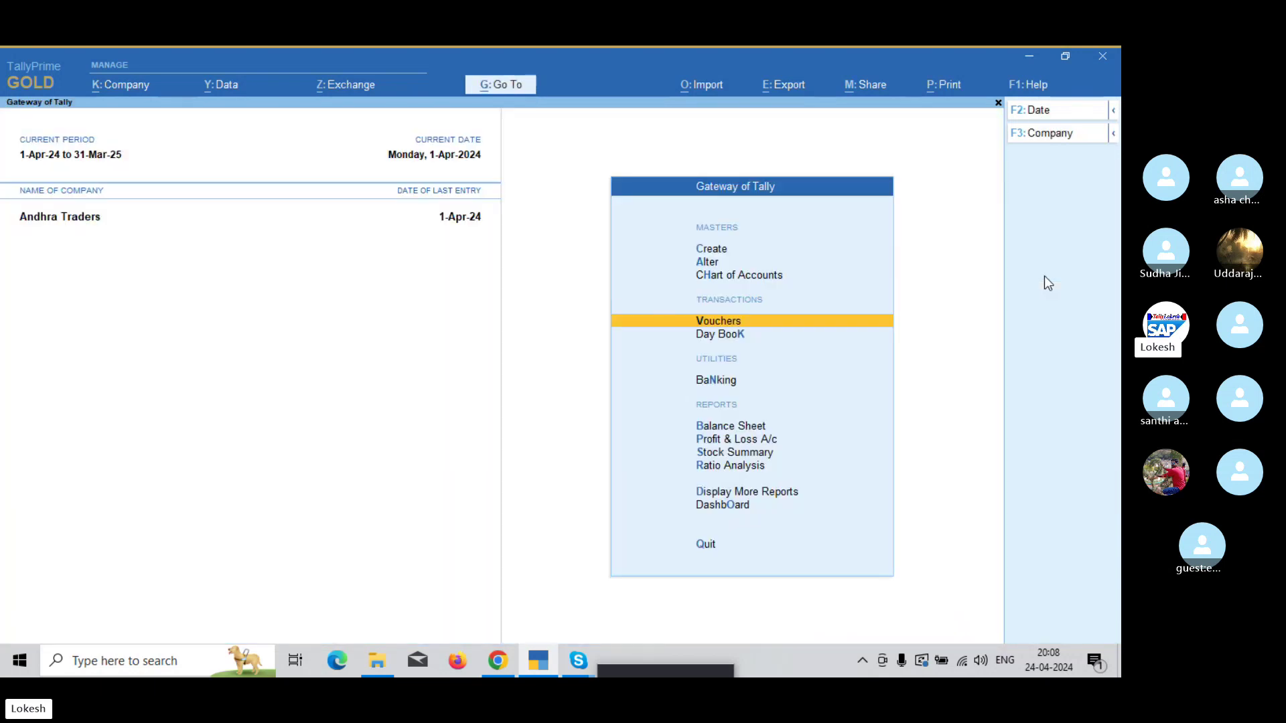
key("Down")
key("Return")
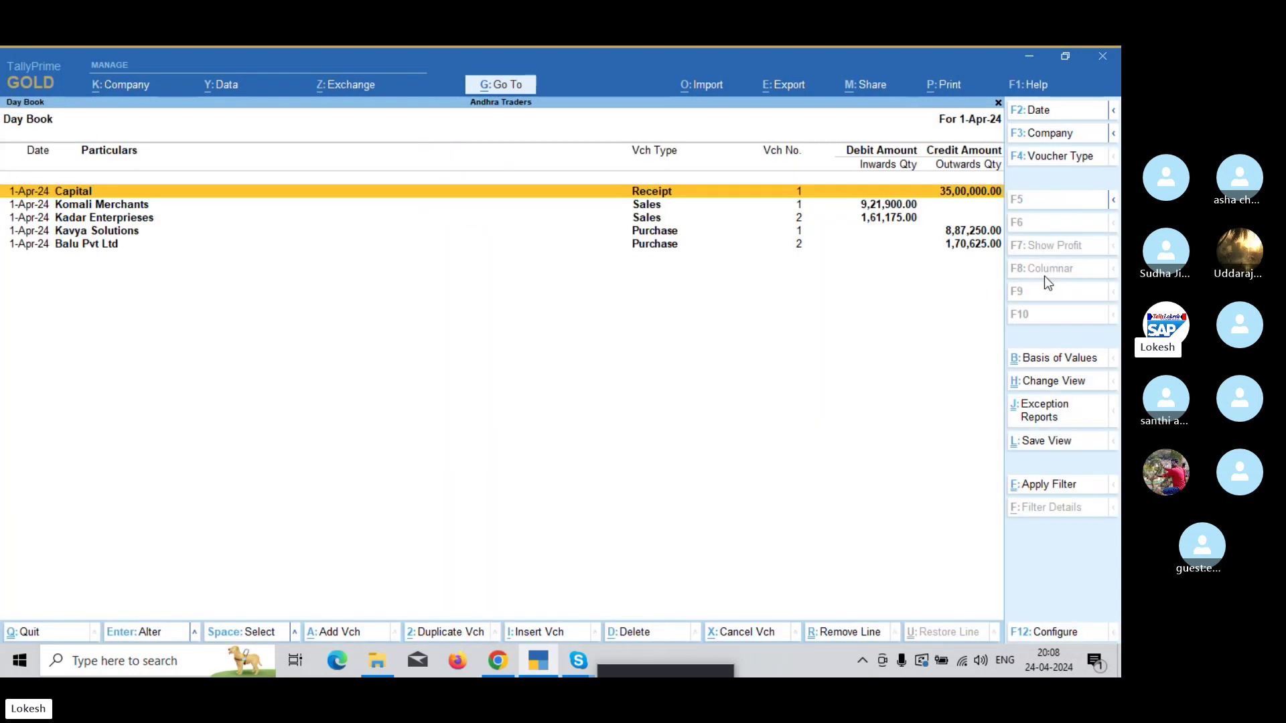
key("Escape")
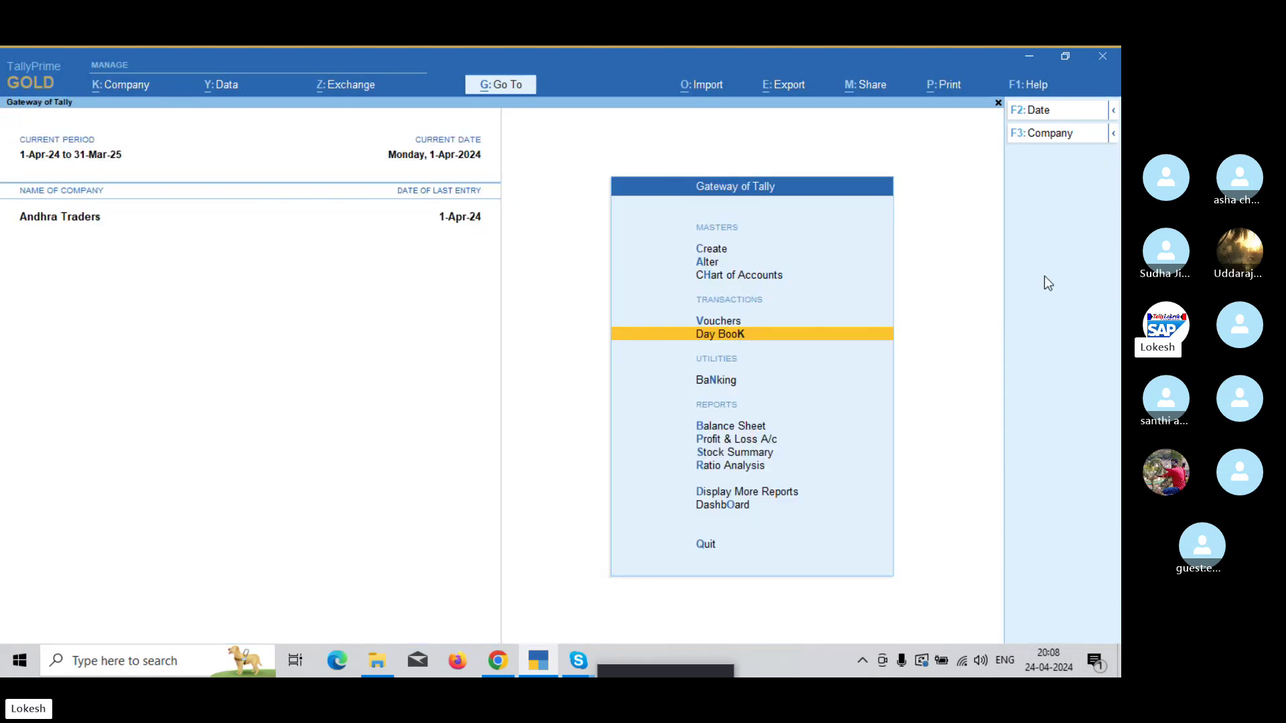
Examine the Profit & Loss A/c in detailed format down to the nett profit, and close the report
key("Down")
key("p")
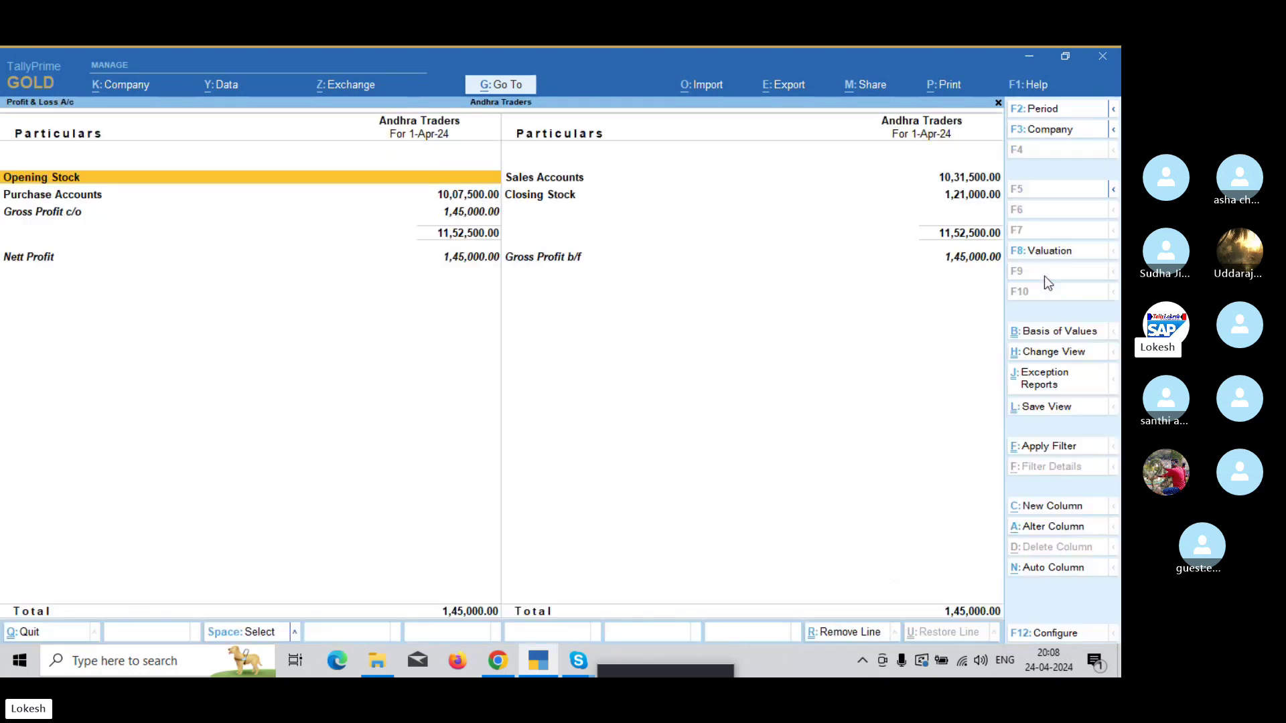
key("alt+F5")
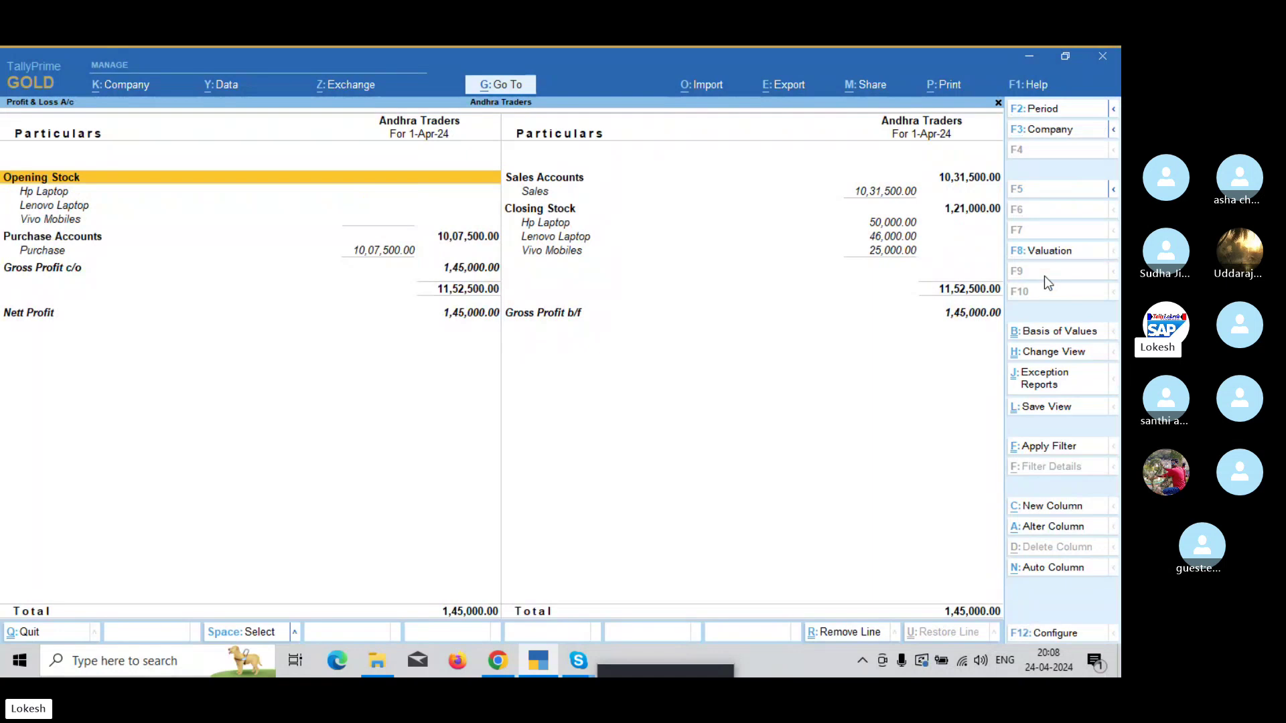
key("Down")
key("Down")
key("Down")
key("Down")
key("Down")
key("Down")
key("Down")
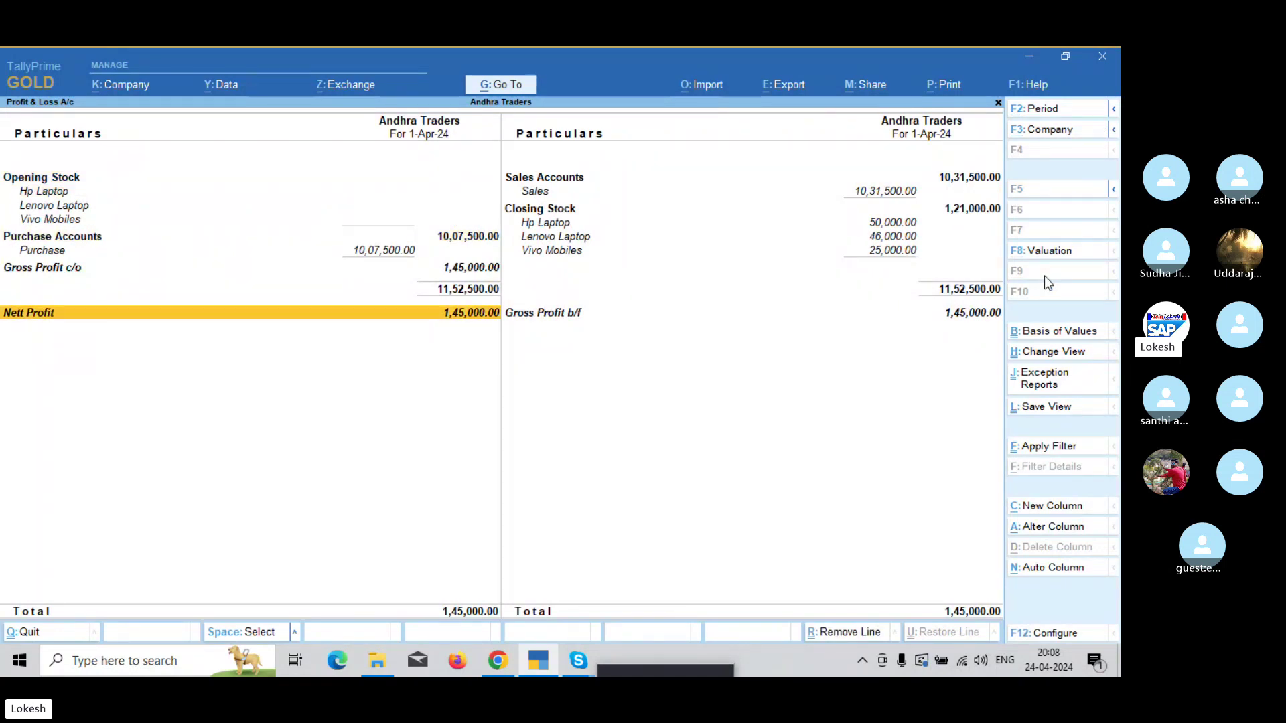
key("Escape")
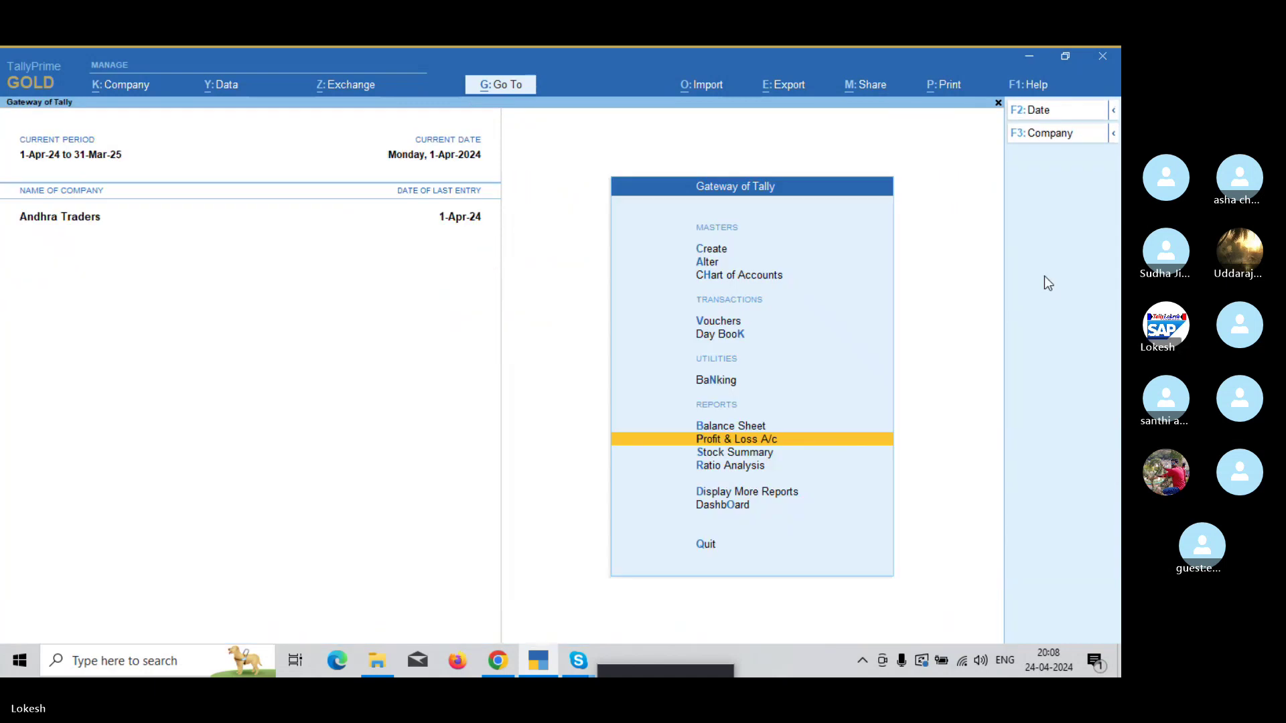
Open the Stock Summary and set Show Goods Inwards to Yes in its configuration
key("Down")
key("Return")
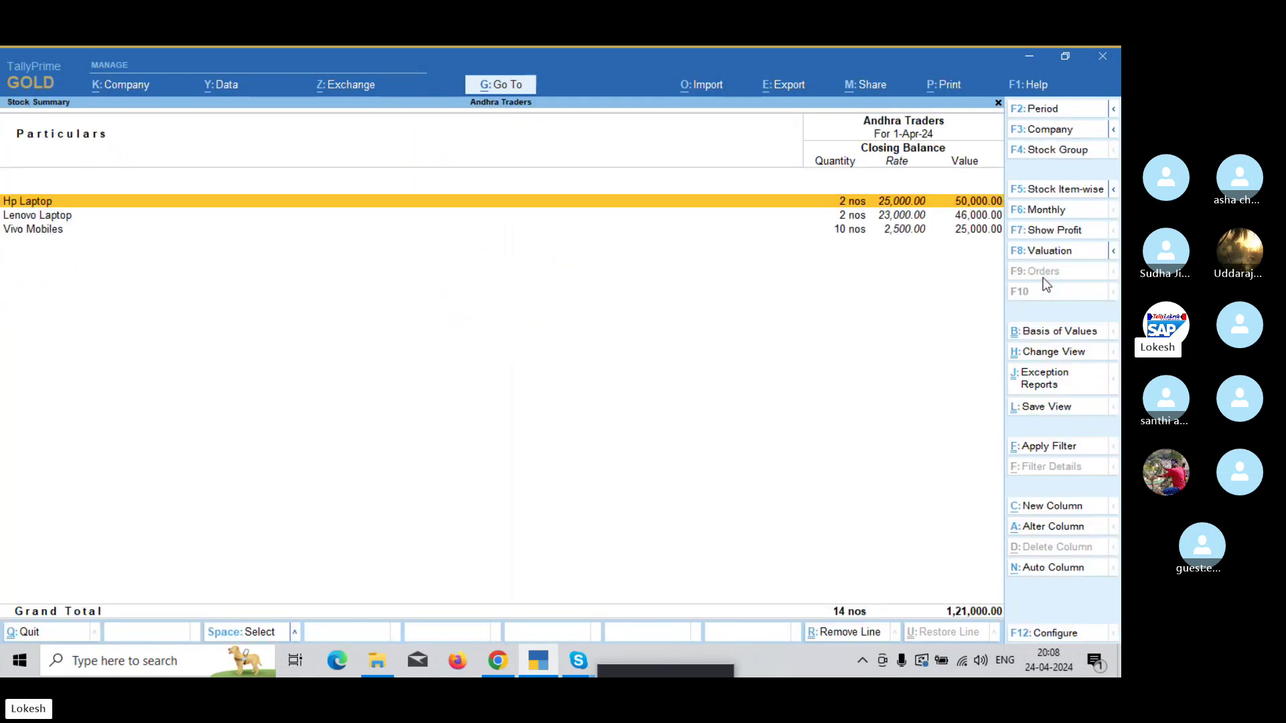
left_click(1062, 642)
key("Down")
key("Down")
key("Down")
key("Down")
key("Down")
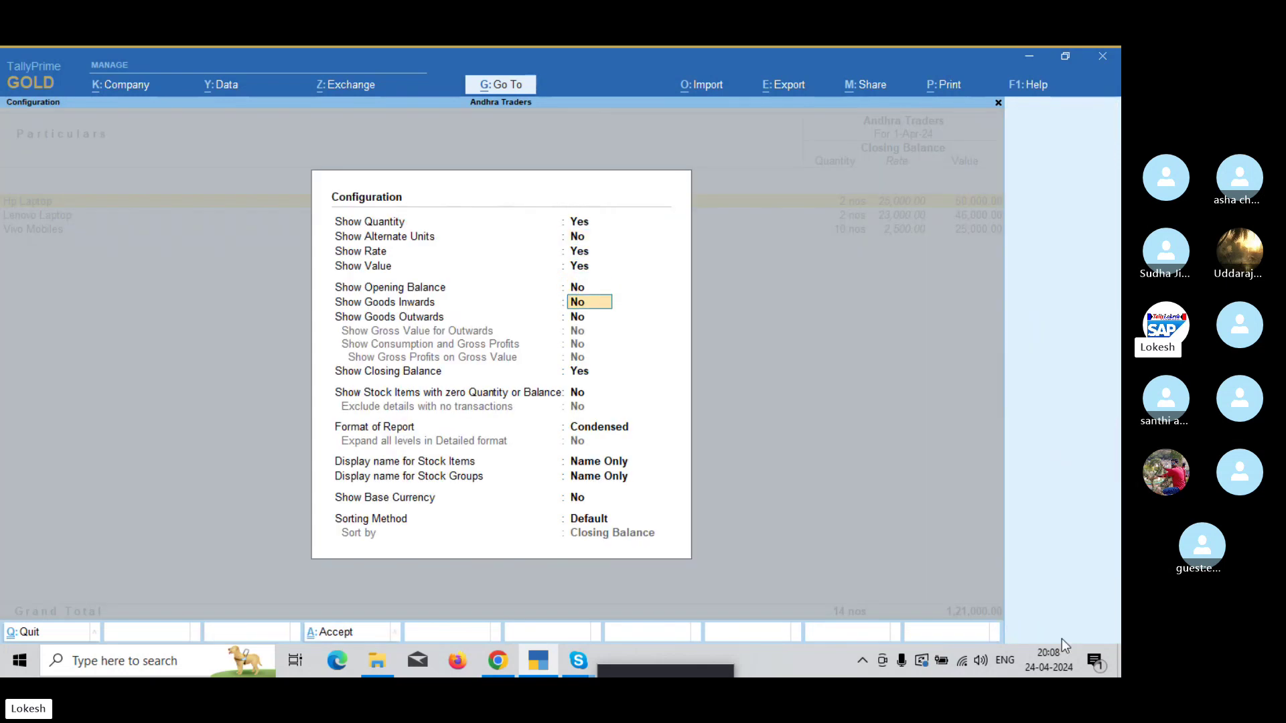
type("y")
key("Return")
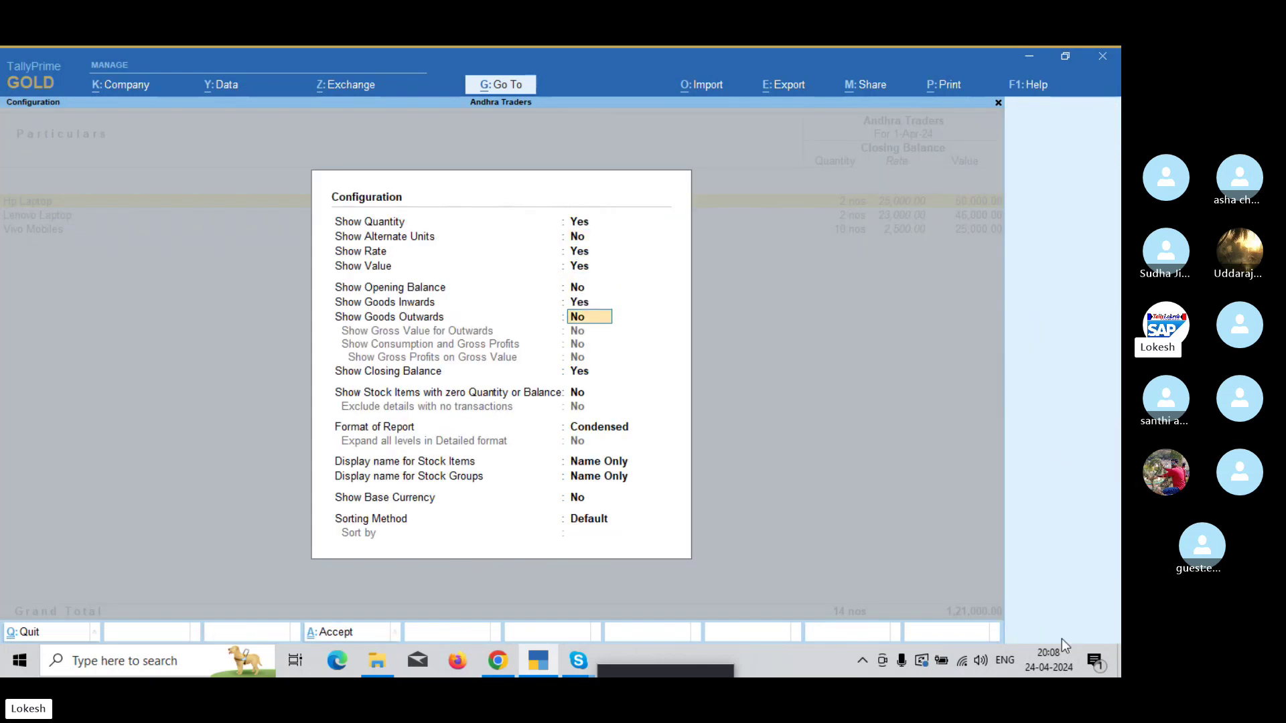
Set Show Goods Outwards to Yes, keep the Default sorting method, and review the stock movements before closing the Stock Summary
type("y")
key("Return")
key("Down")
key("Down")
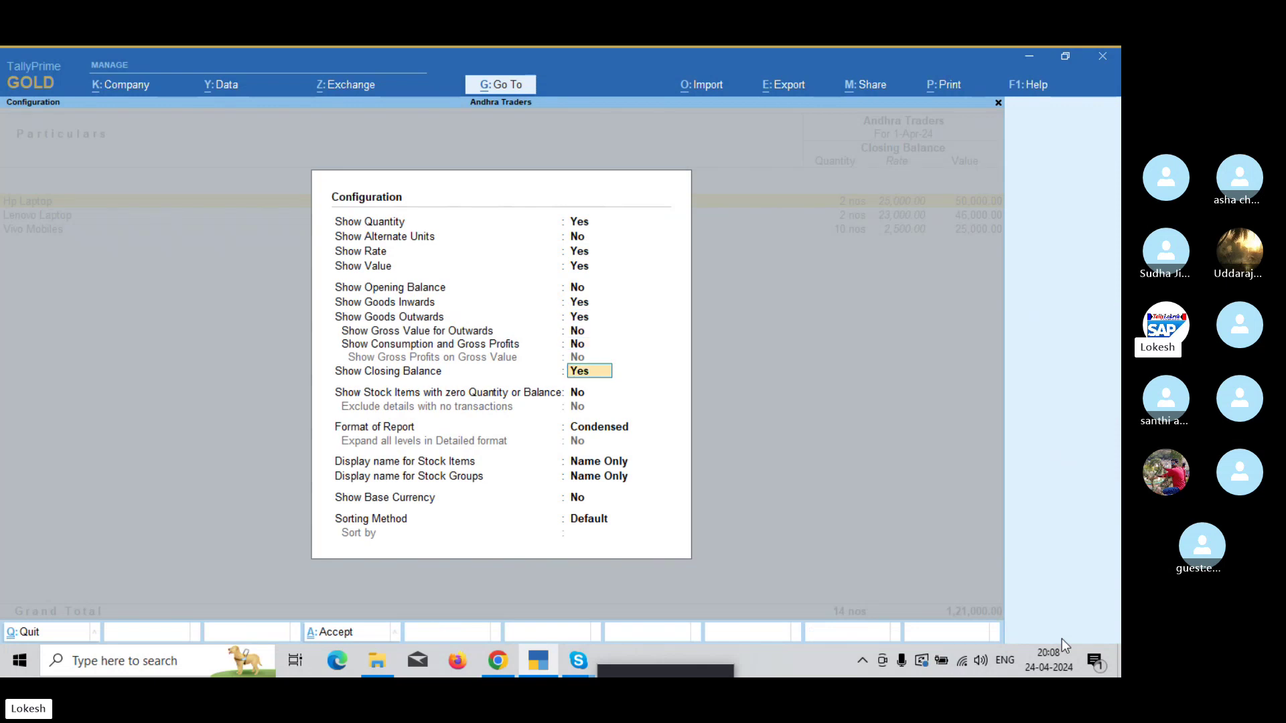
key("Down")
key("Down")
key("Down")
key("Down")
key("Down")
key("Down")
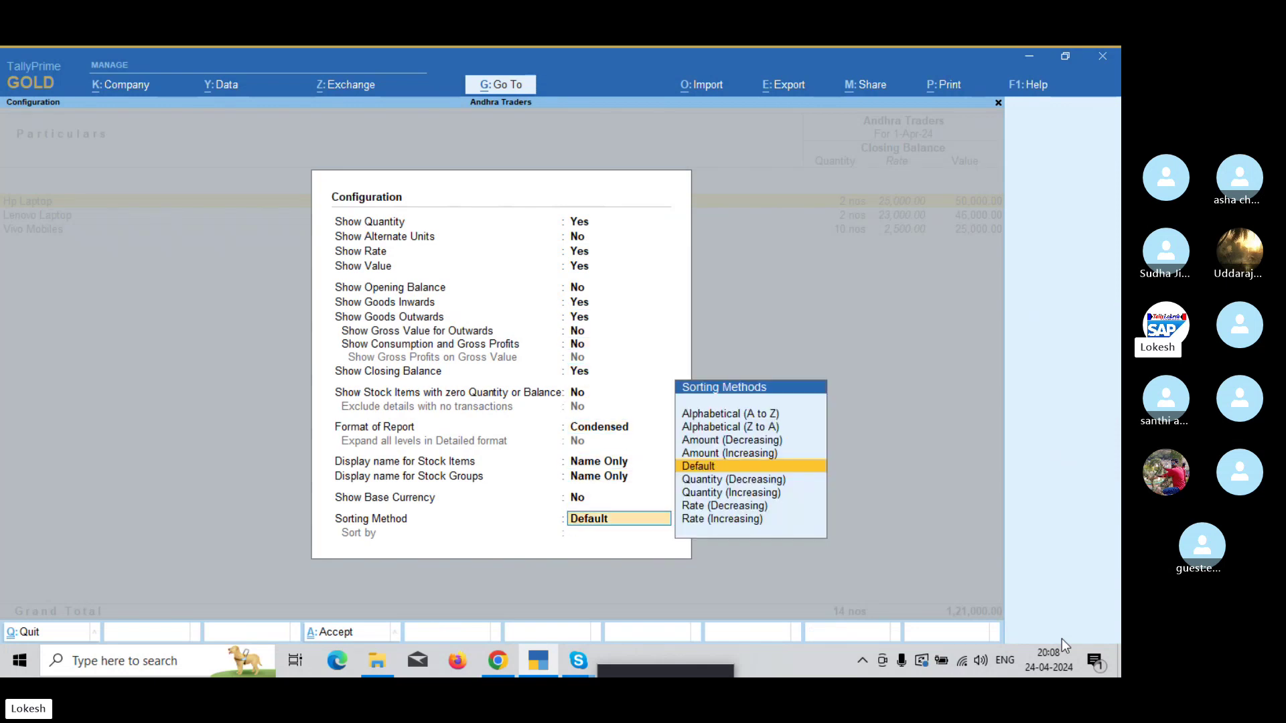
key("Return")
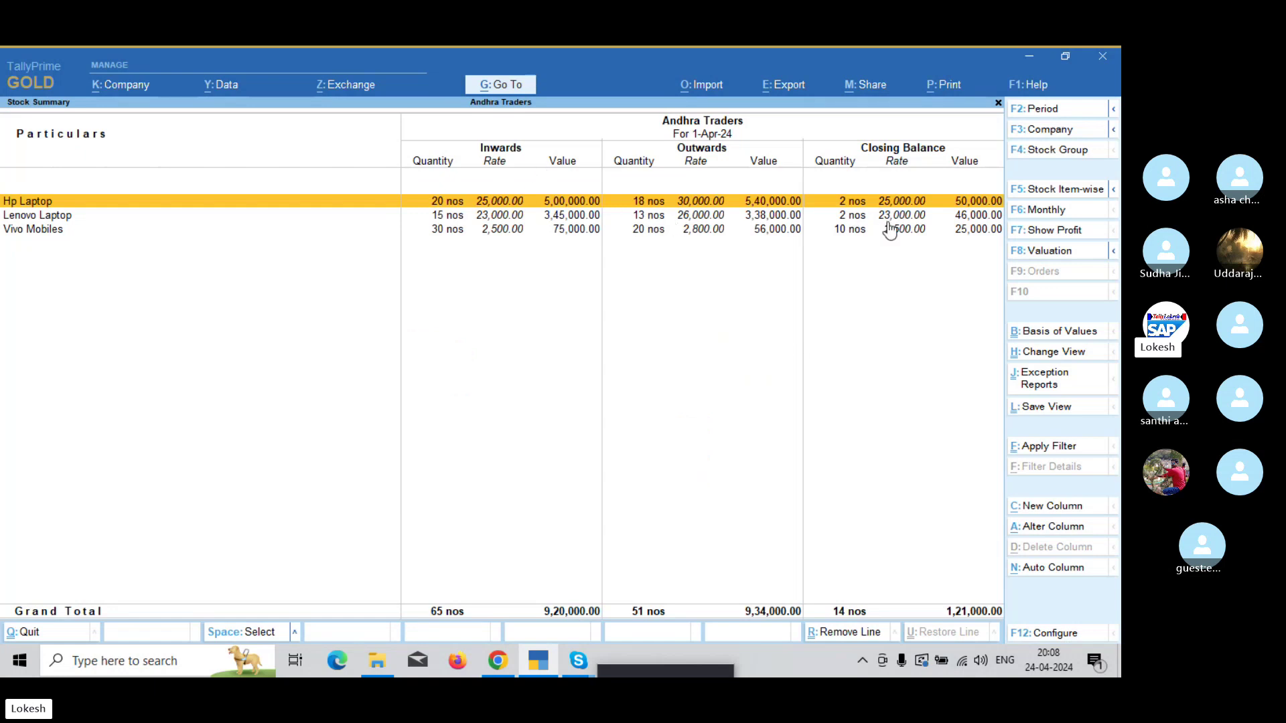
key("Escape")
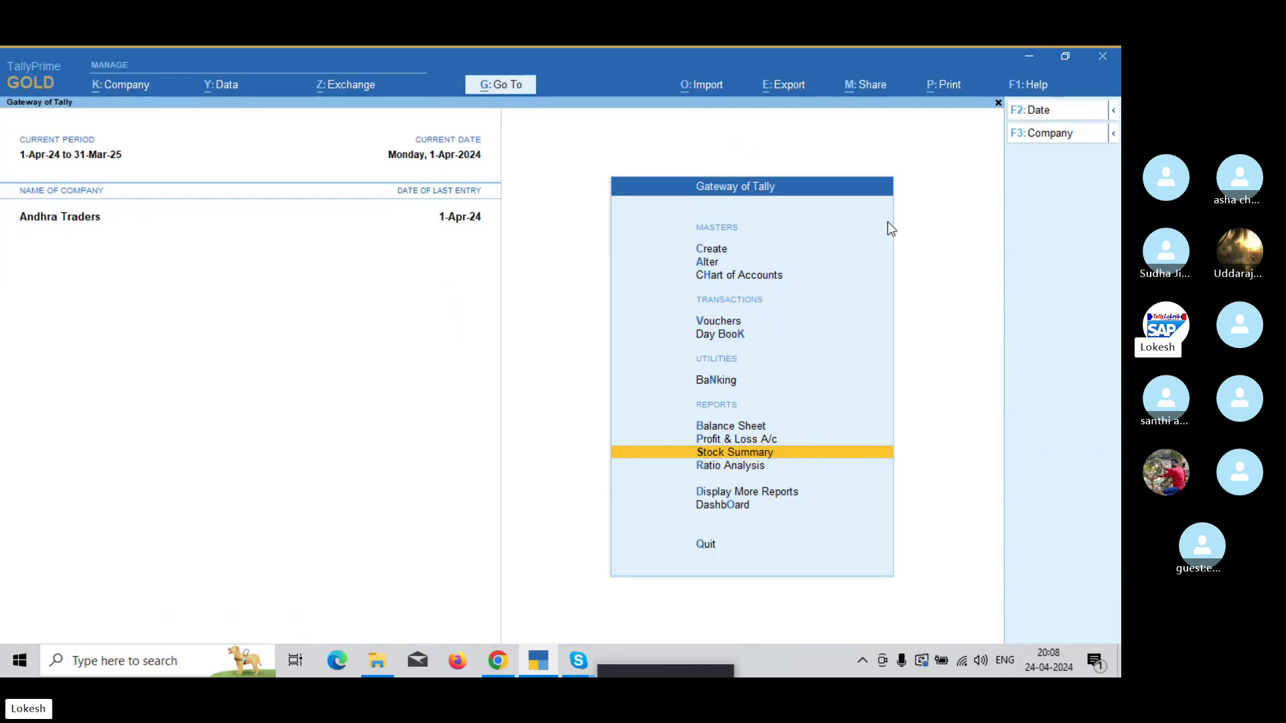
Open the Dashboard, review its tiles down to Inventory Details, and close it
key("Down")
key("Down")
key("Down")
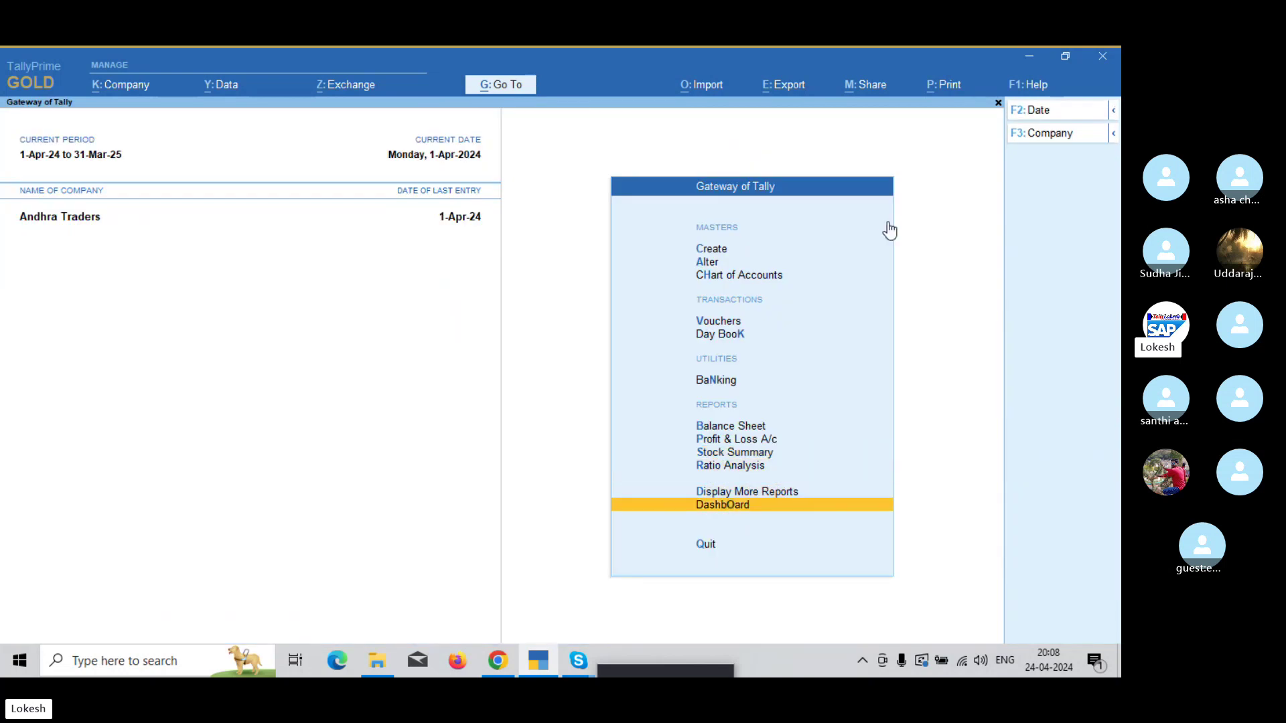
key("Return")
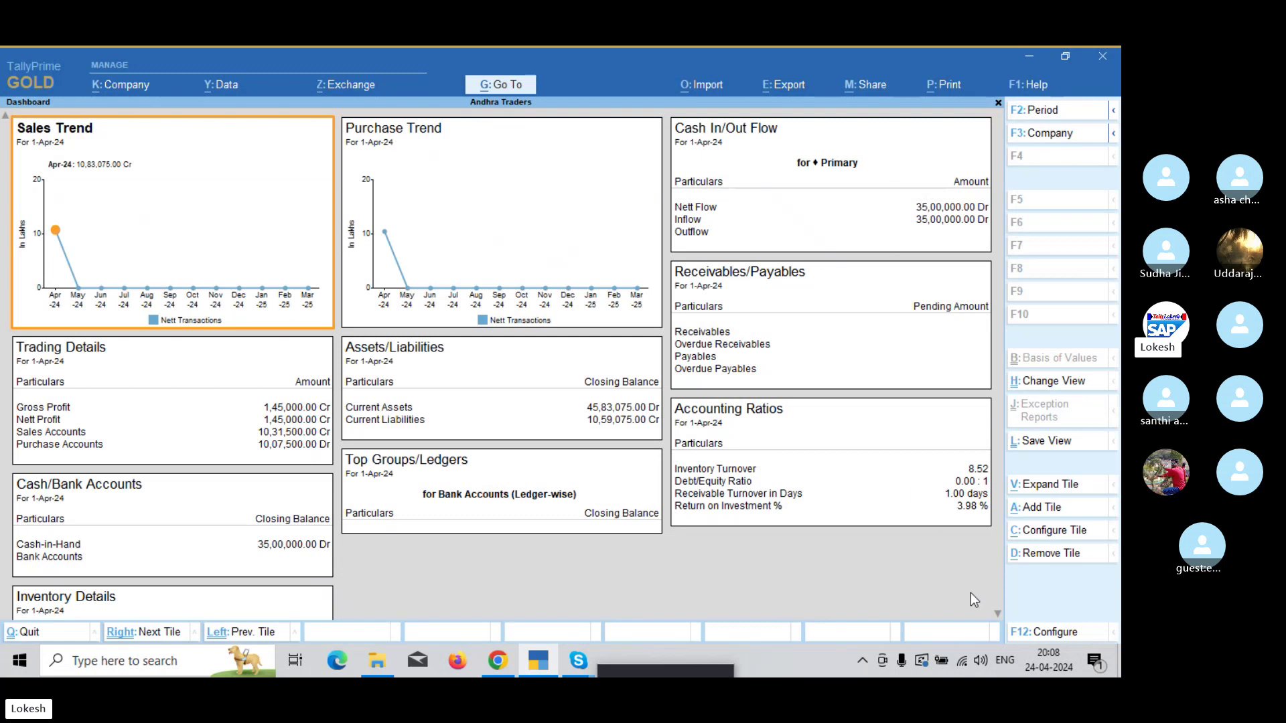
left_click(999, 615)
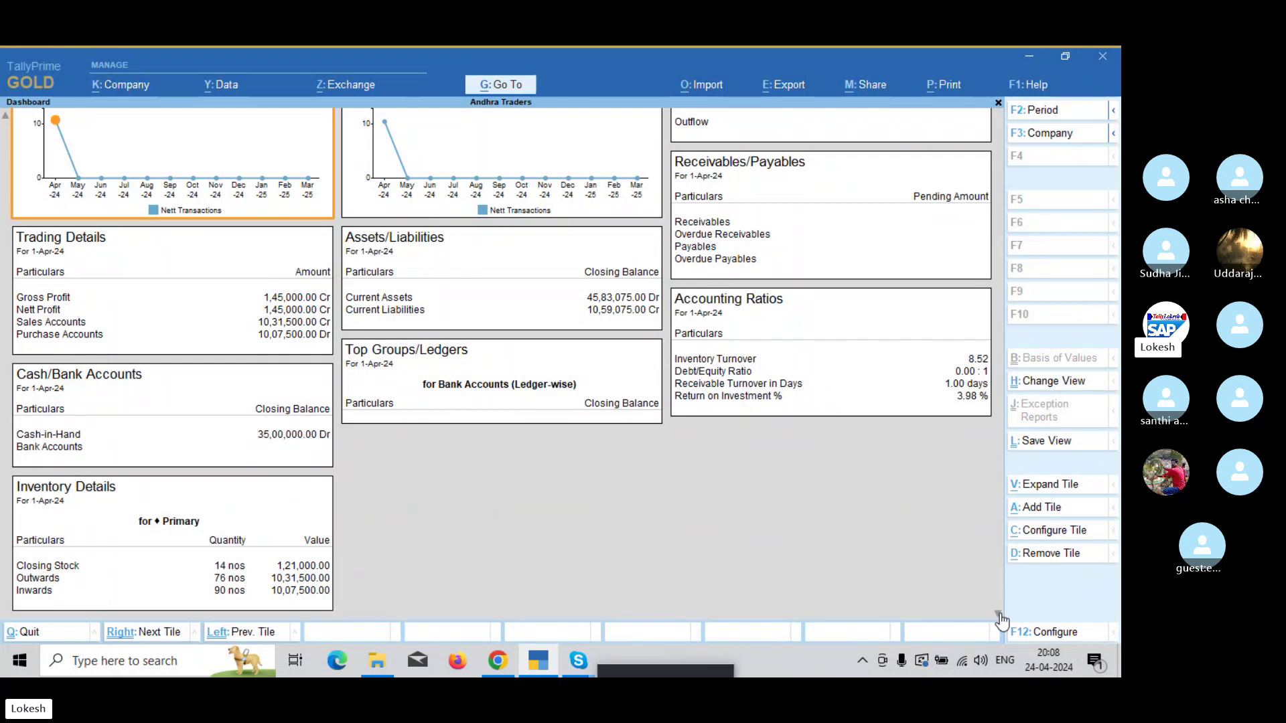
key("Escape")
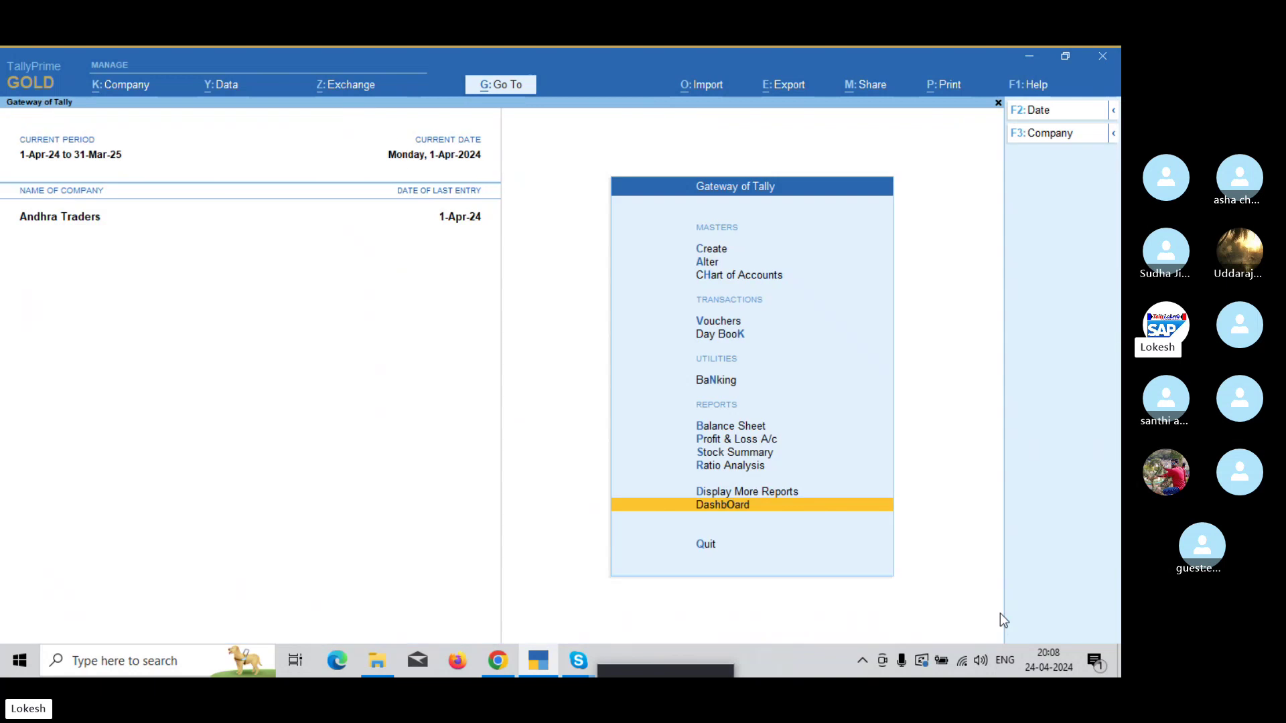
Open the Account Books among the additional accounting reports
key("Up")
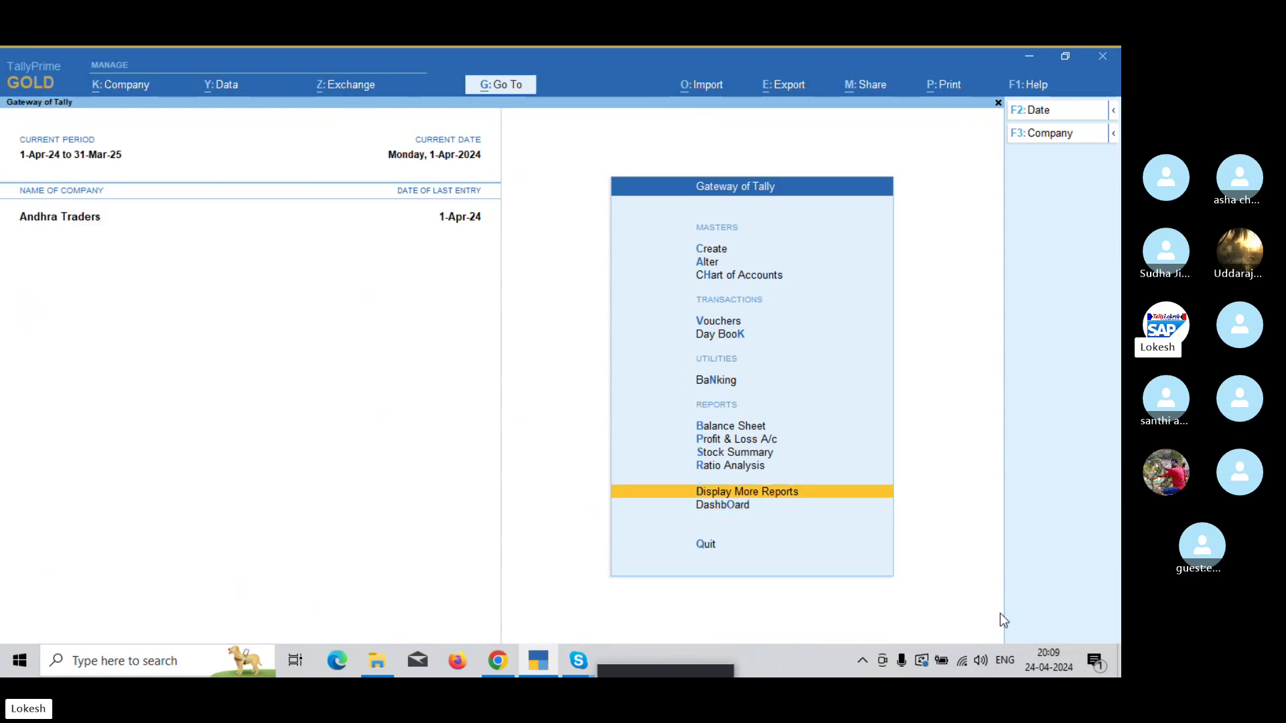
key("Return")
key("Down")
key("Down")
key("Down")
key("Down")
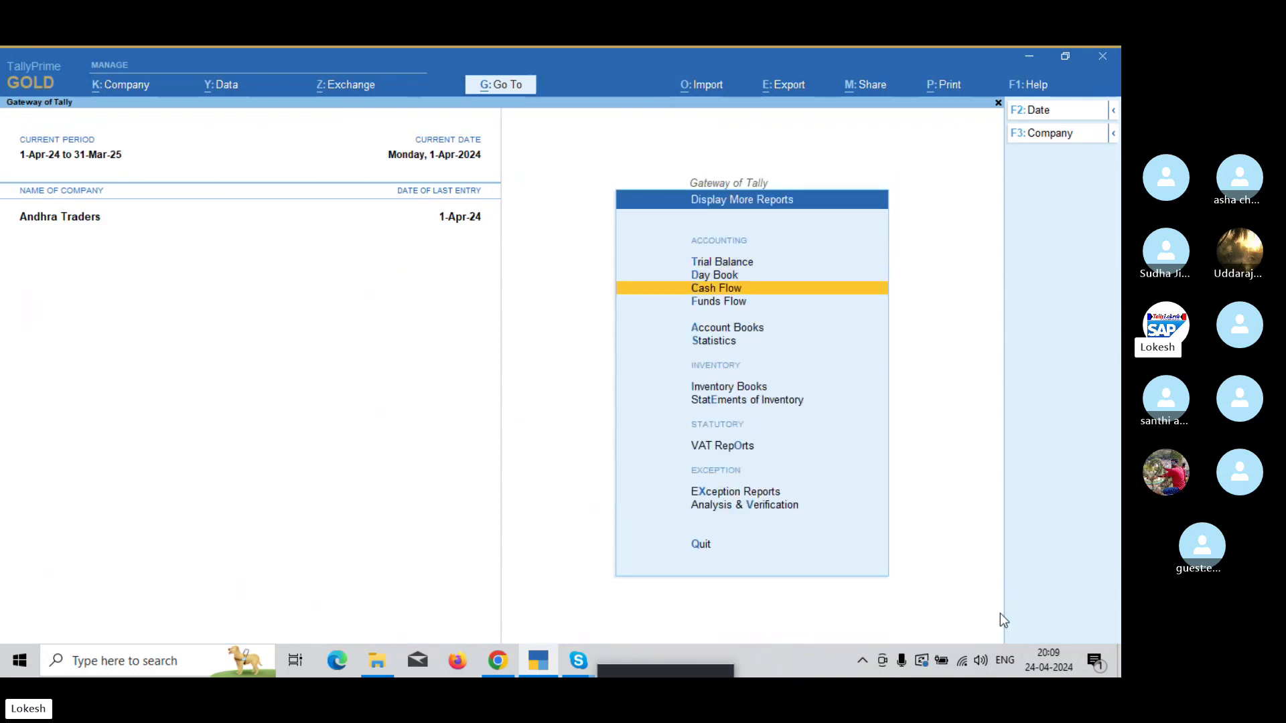
key("Return")
View the monthly Payment Register among the account books and close it
key("Down")
key("Down")
key("Down")
key("Down")
key("Down")
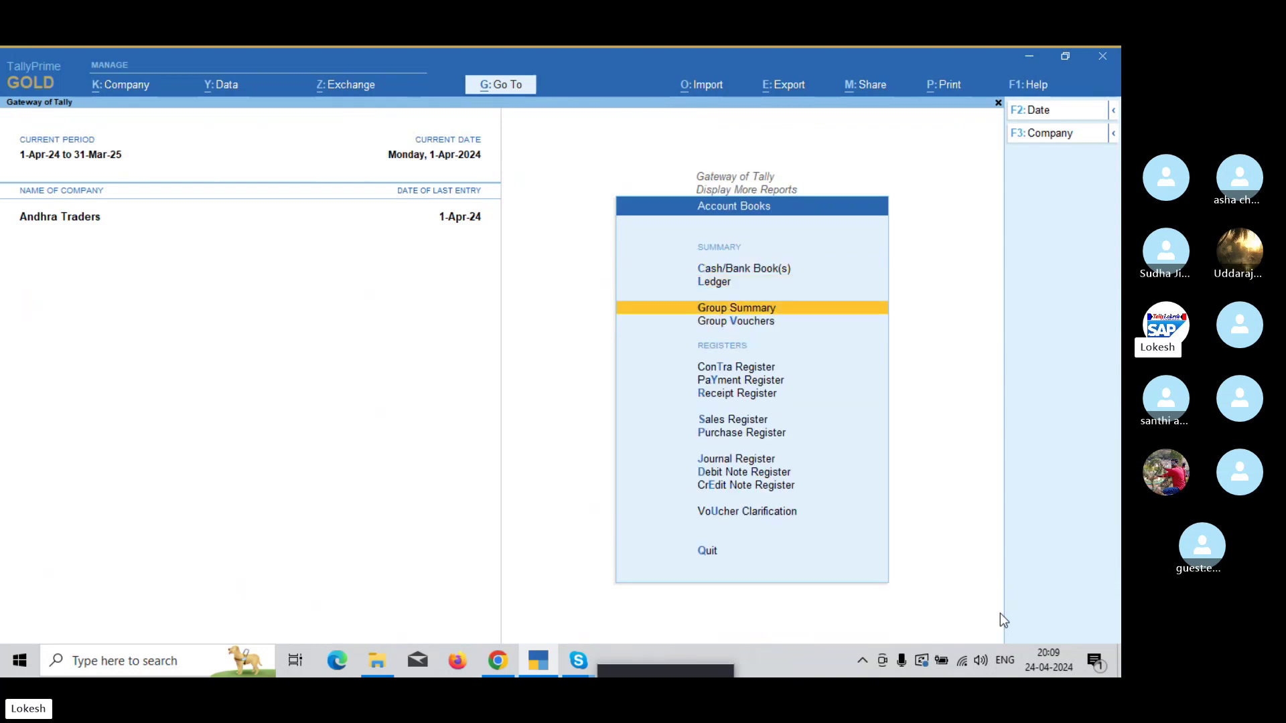
key("Down")
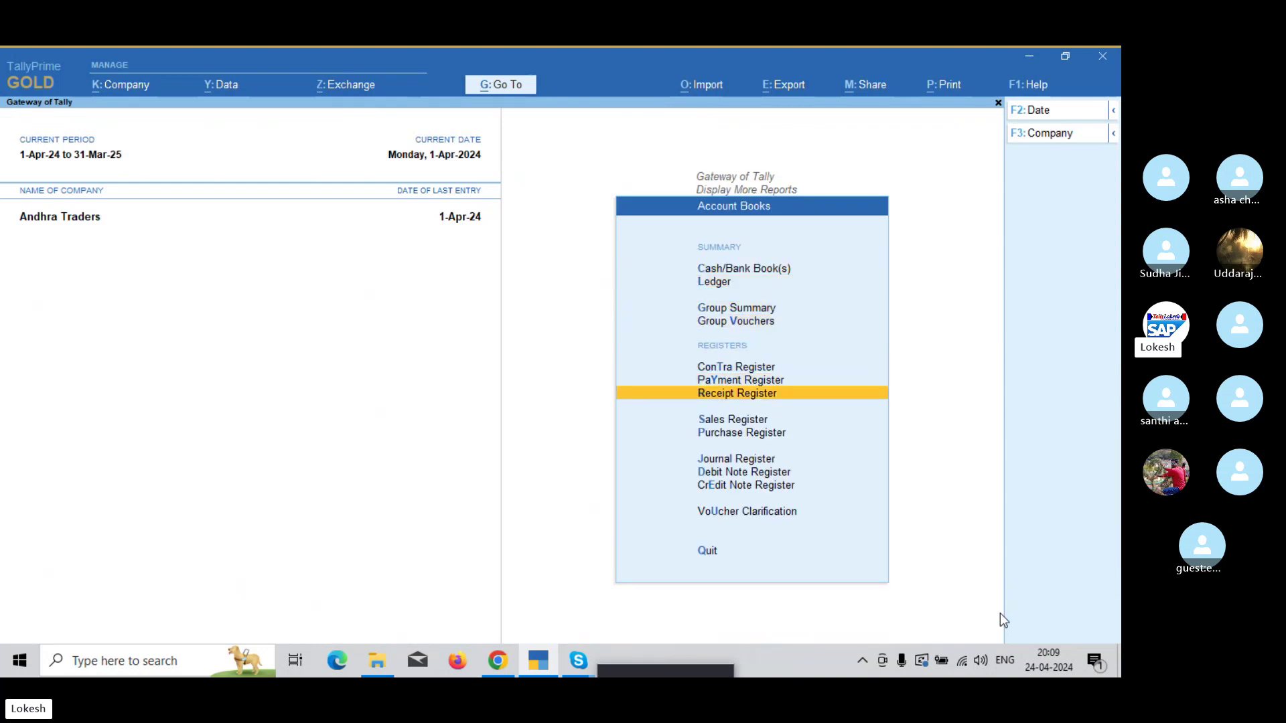
key("Up")
key("Return")
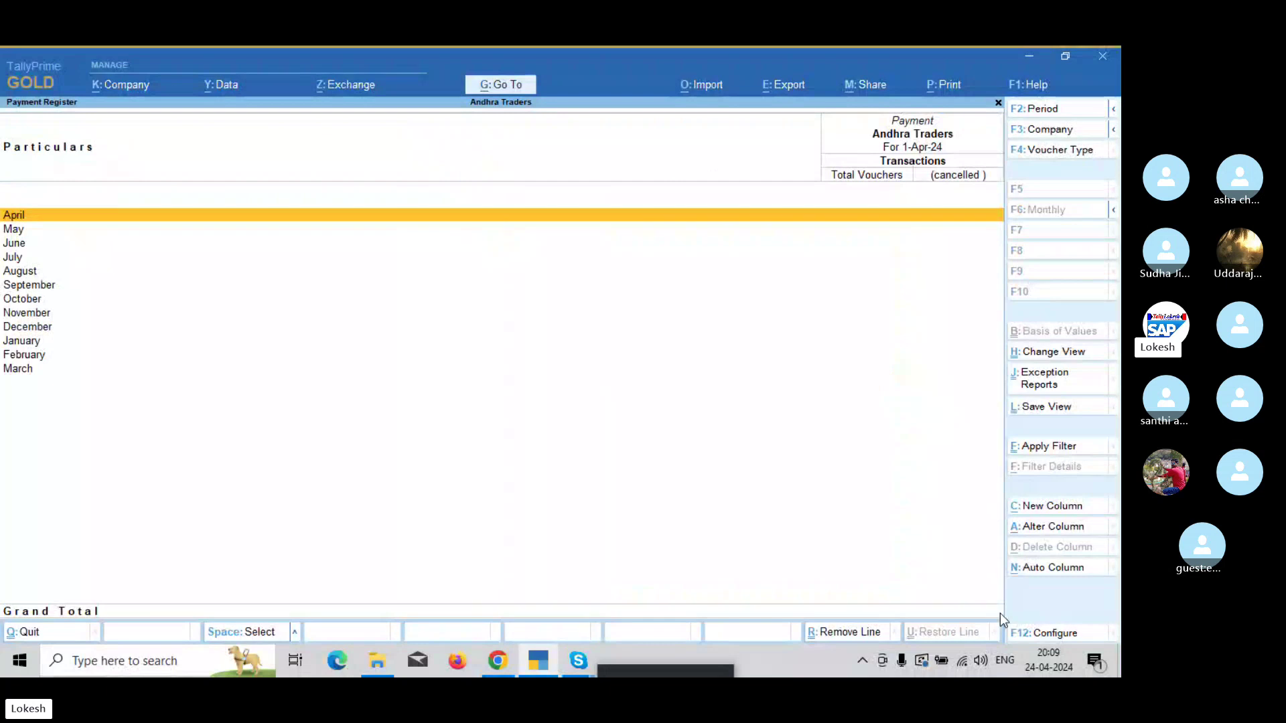
key("Escape")
Check the monthly Sales Register and return to the account books
key("Down")
key("Down")
key("Down")
key("Up")
key("Return")
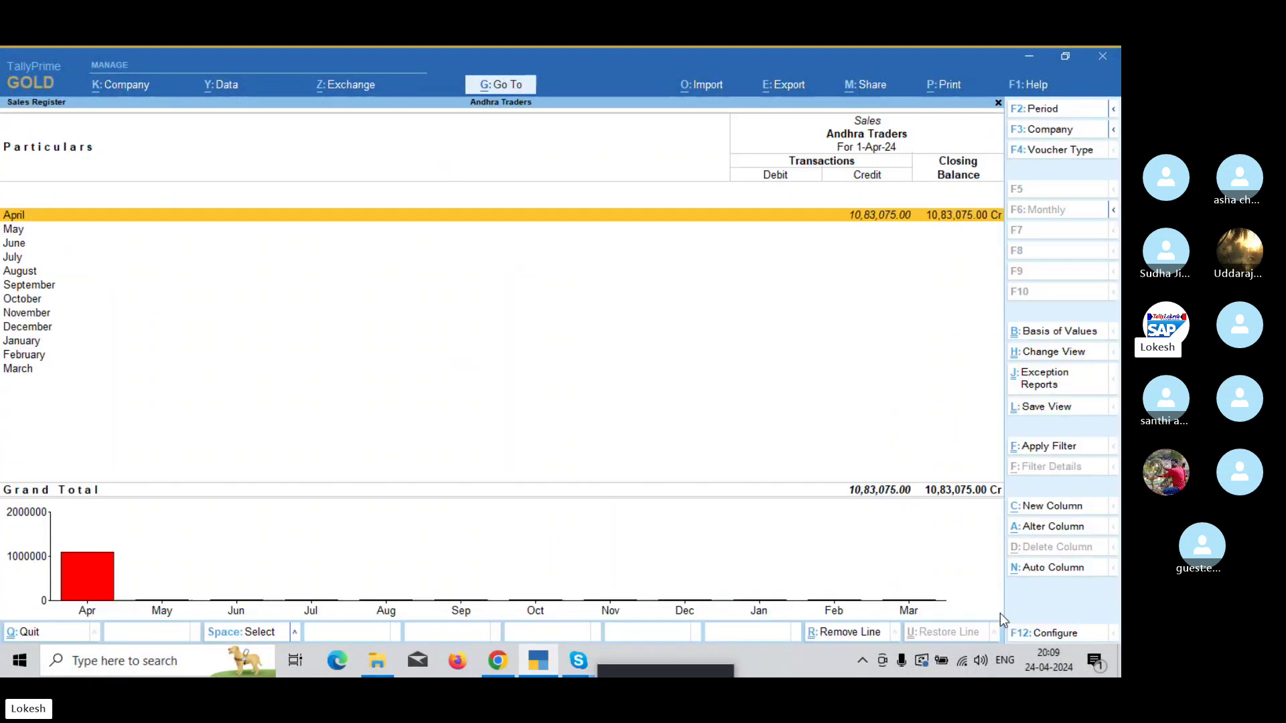
key("Escape")
Check the monthly Purchase Register and return to the account books
key("Down")
key("Return")
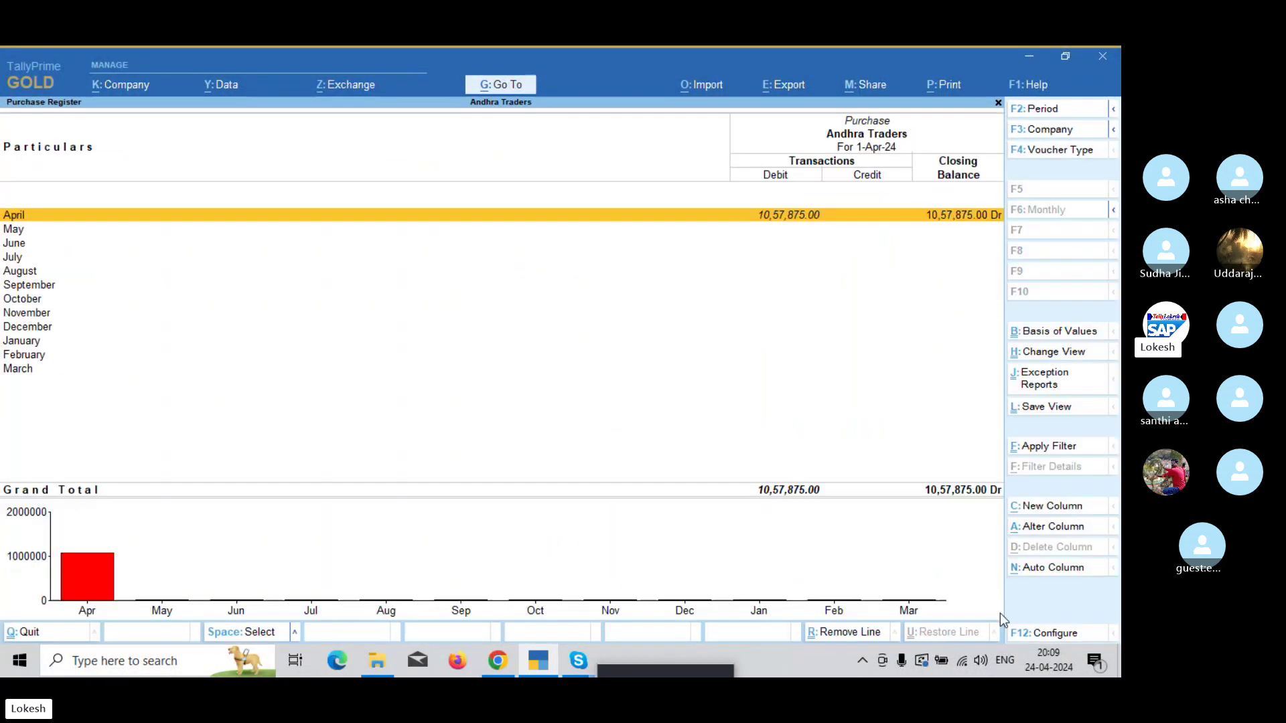
key("Escape")
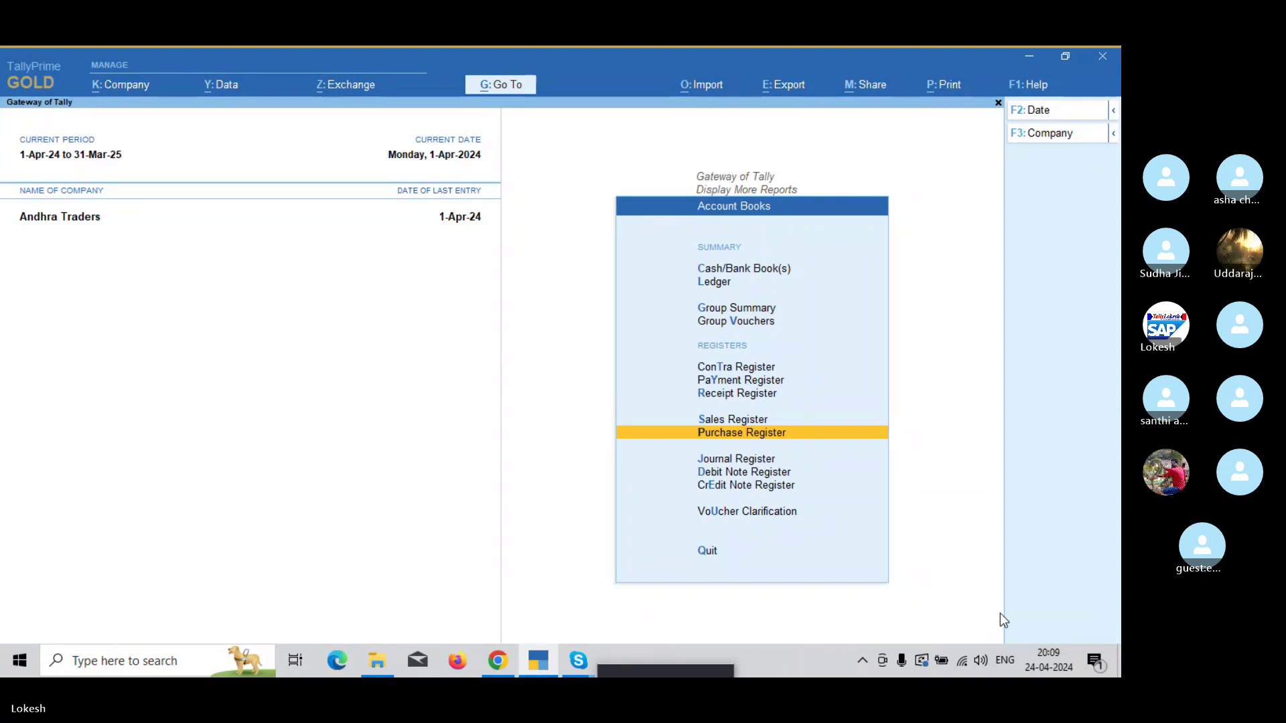
Check the monthly Receipt Register, and return to the Gateway of Tally
key("Up")
key("Up")
key("Up")
key("Down")
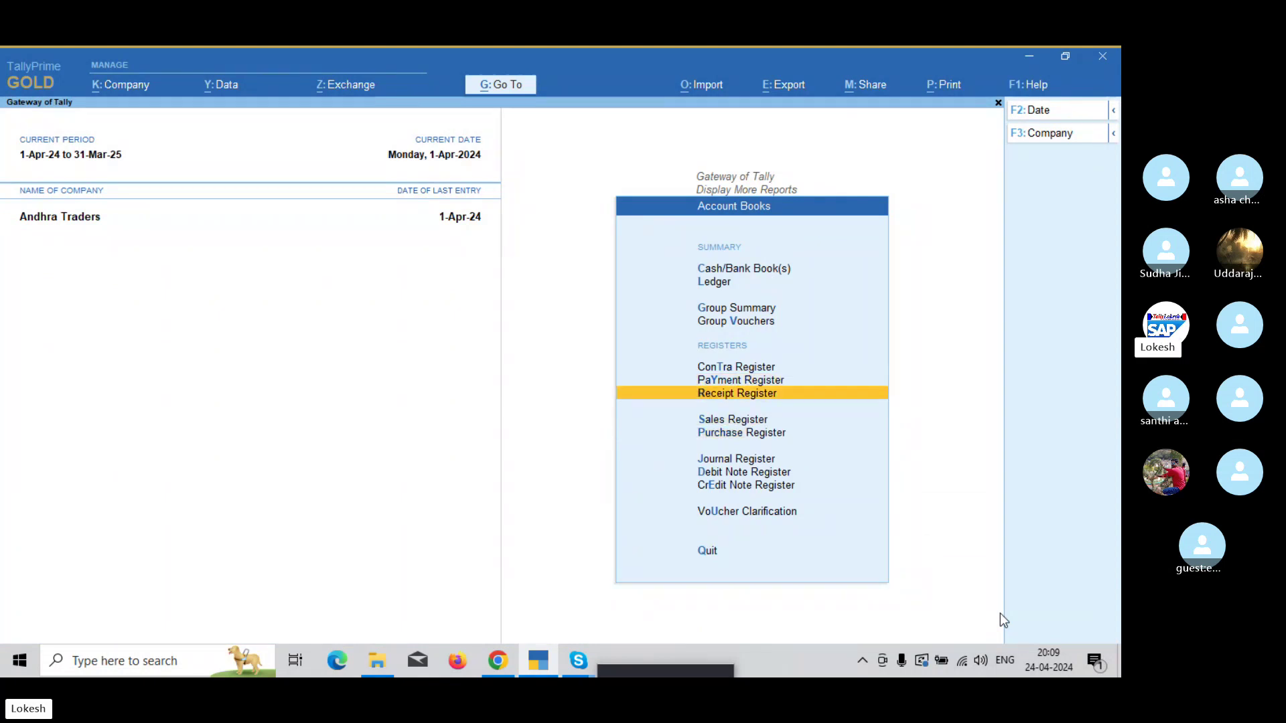
key("Return")
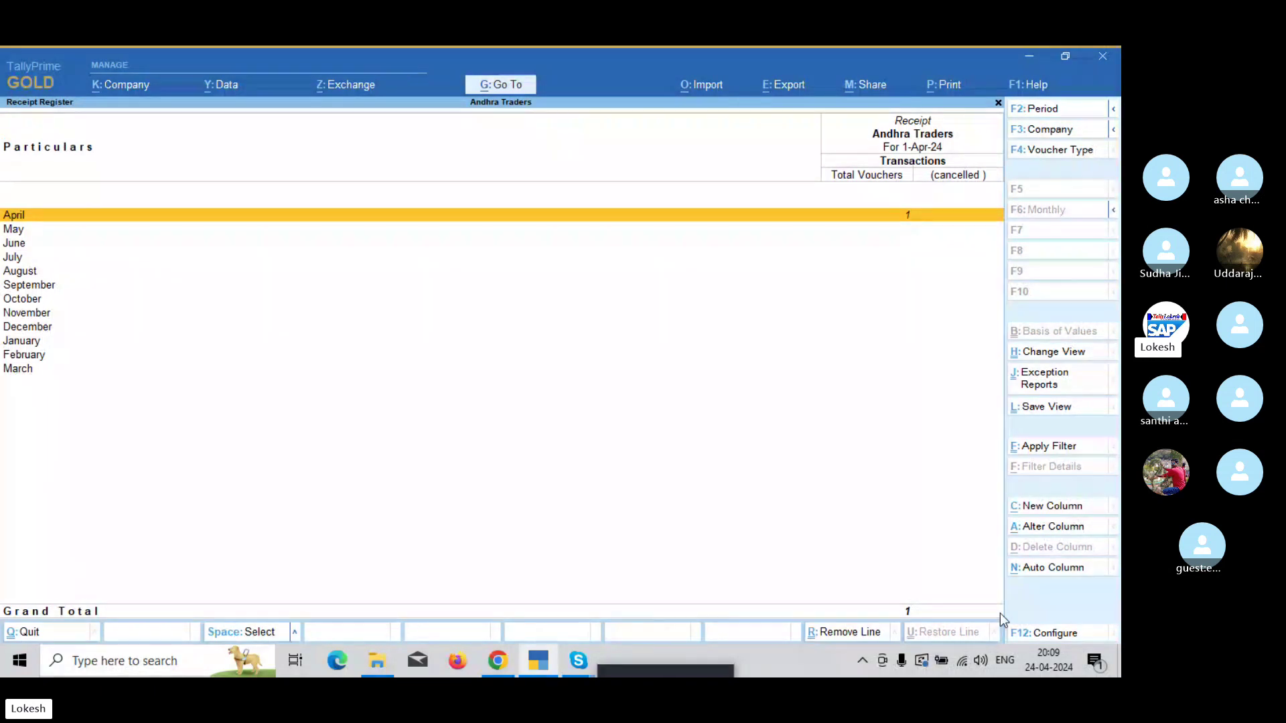
key("Escape")
key("Escape")
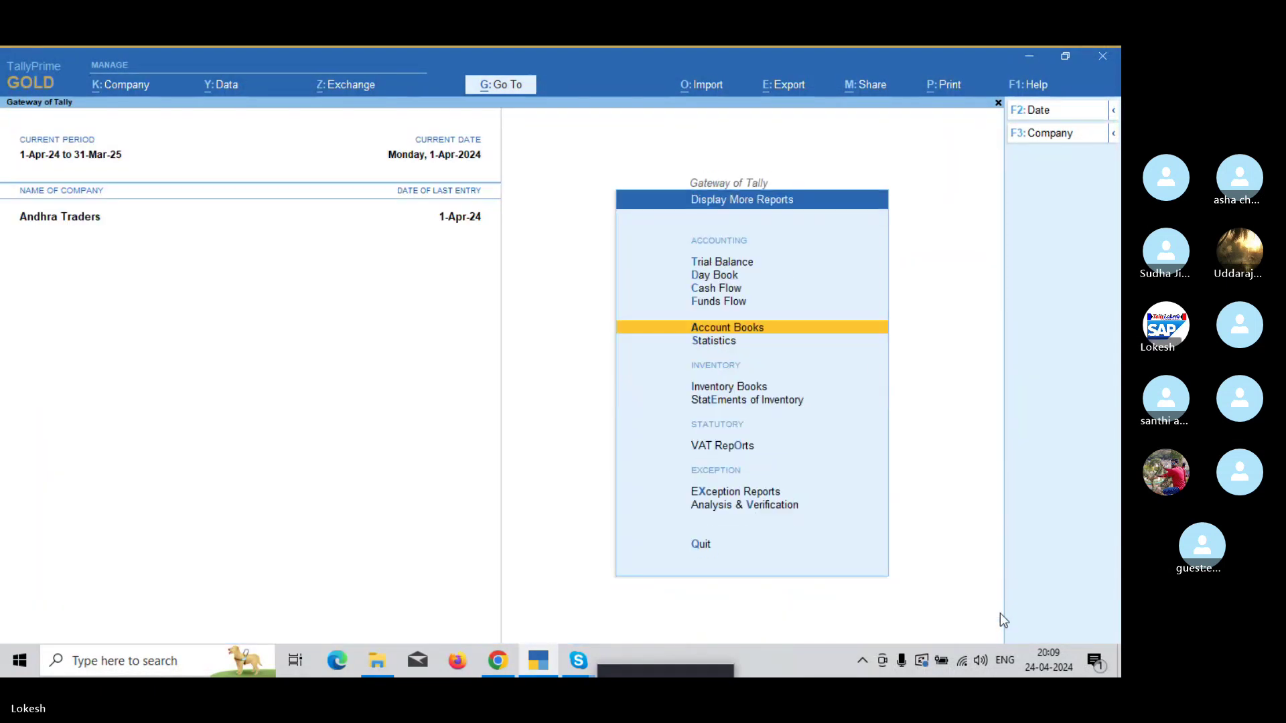
key("Escape")
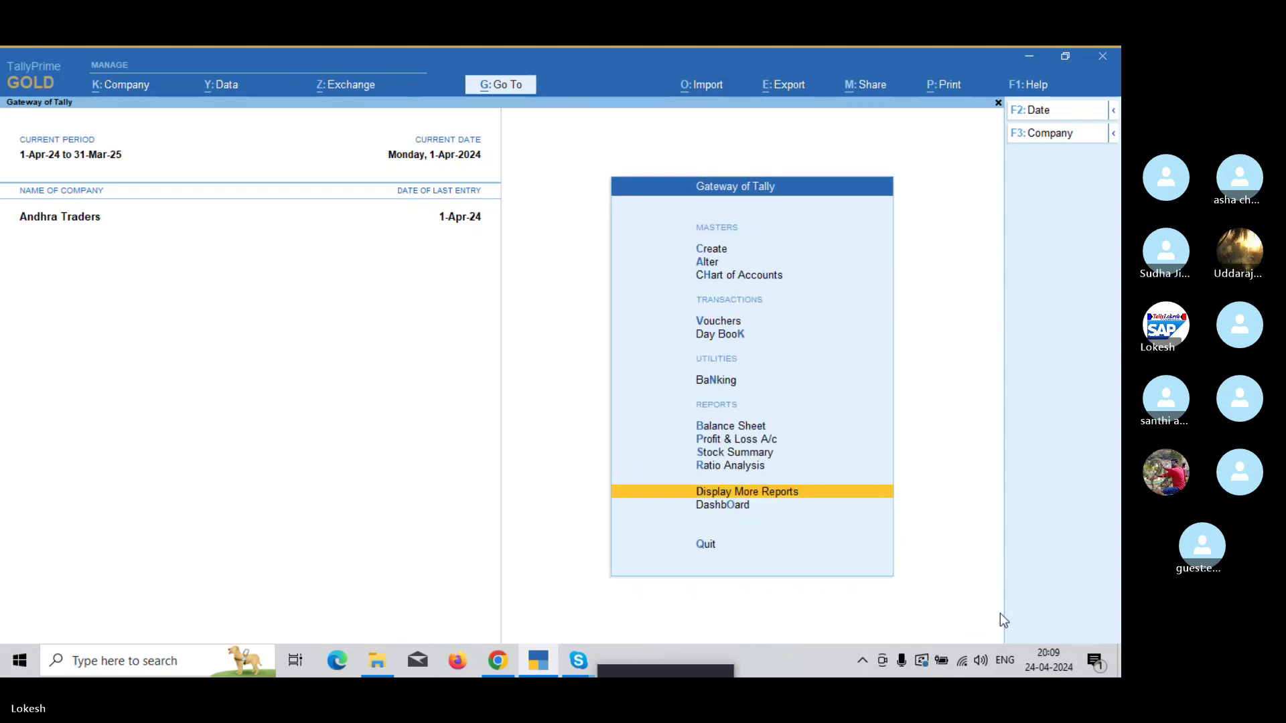
Review the liabilities and assets in the Balance Sheet and close the report
key("Up")
key("Up")
key("Up")
key("Up")
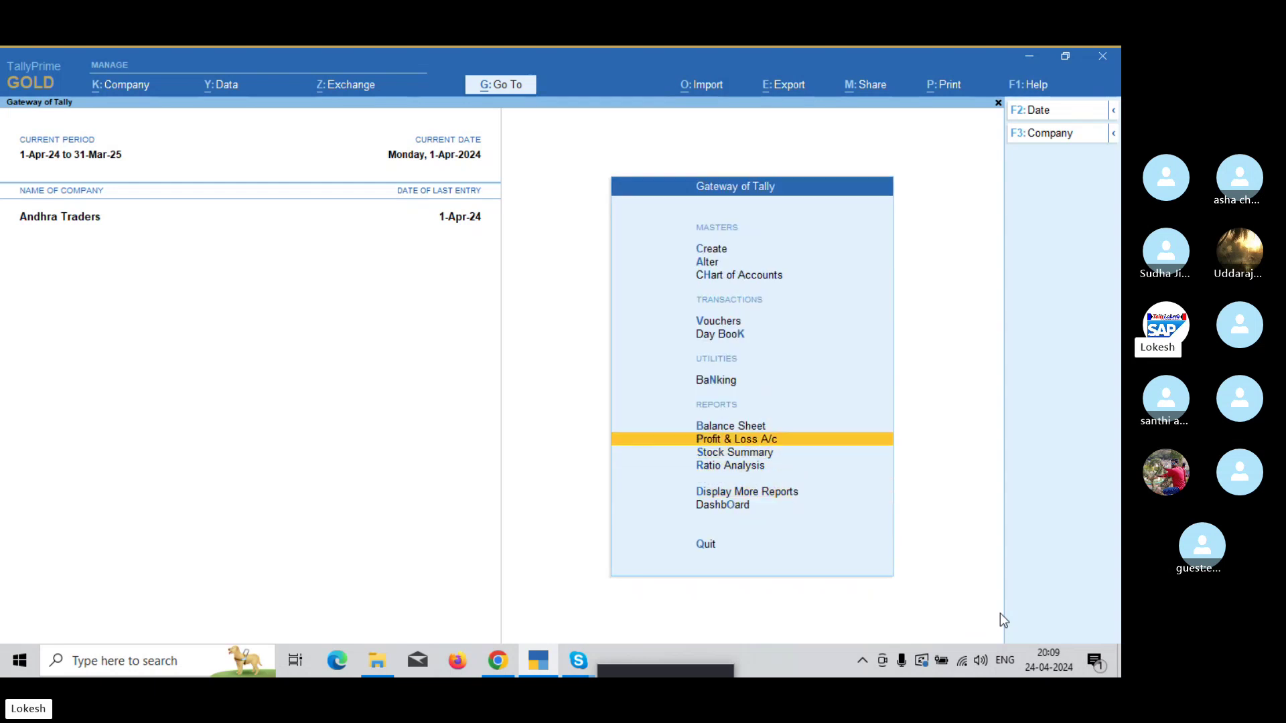
key("Return")
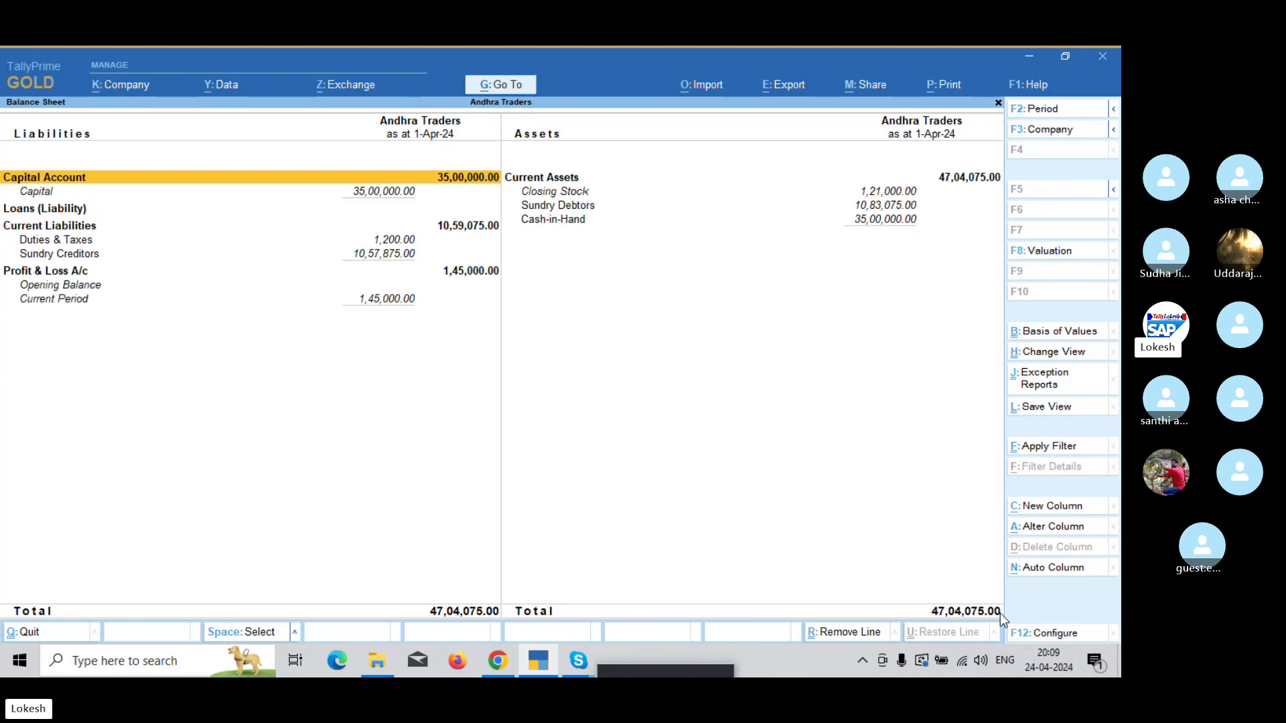
key("Escape")
Try to open the statutory VAT Reports among the additional reports, and decline the offer to visit TallyHelp
key("Down")
key("Down")
key("Down")
key("Down")
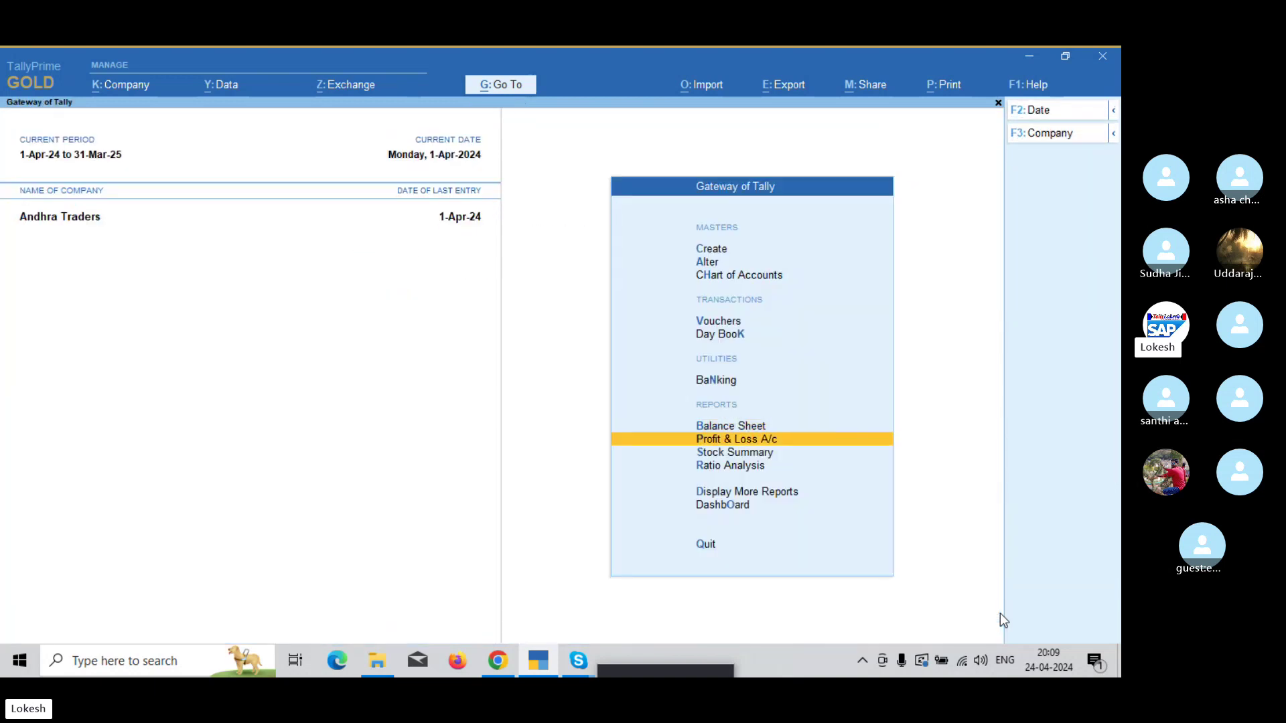
key("Return")
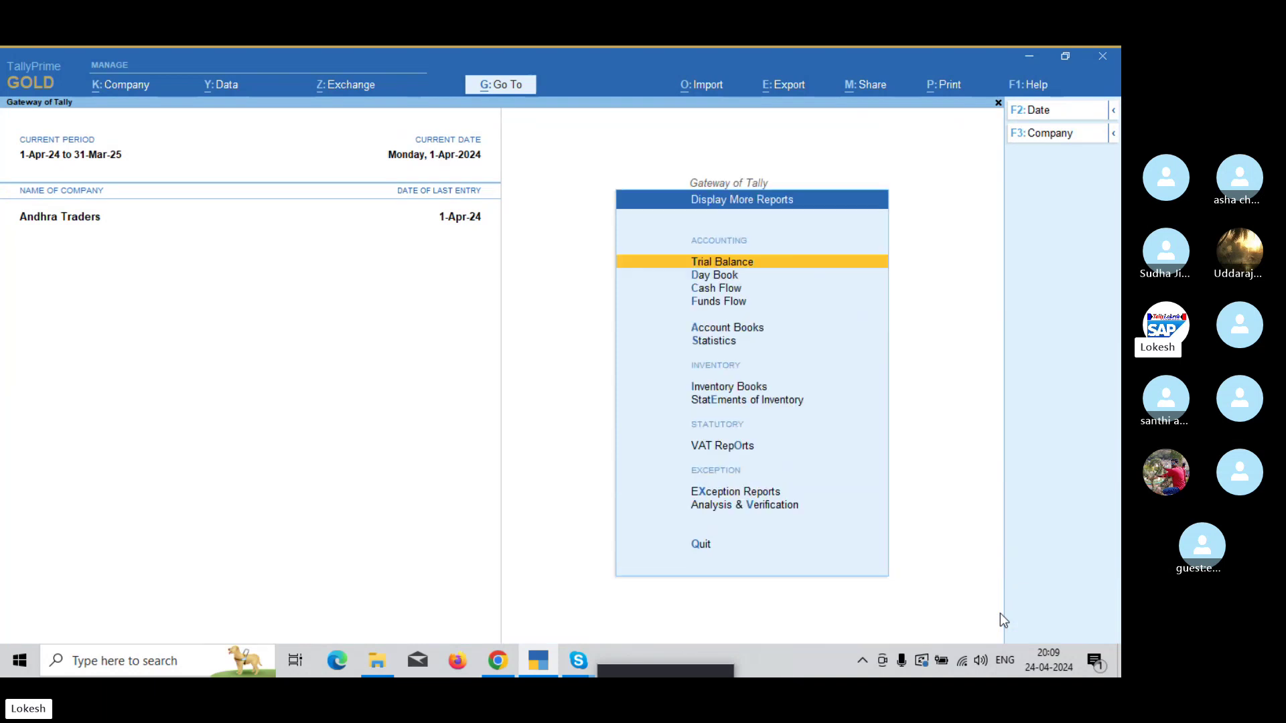
key("Down")
key("Down")
key("Down")
key("Down")
key("Down")
key("Down")
key("Down")
key("Down")
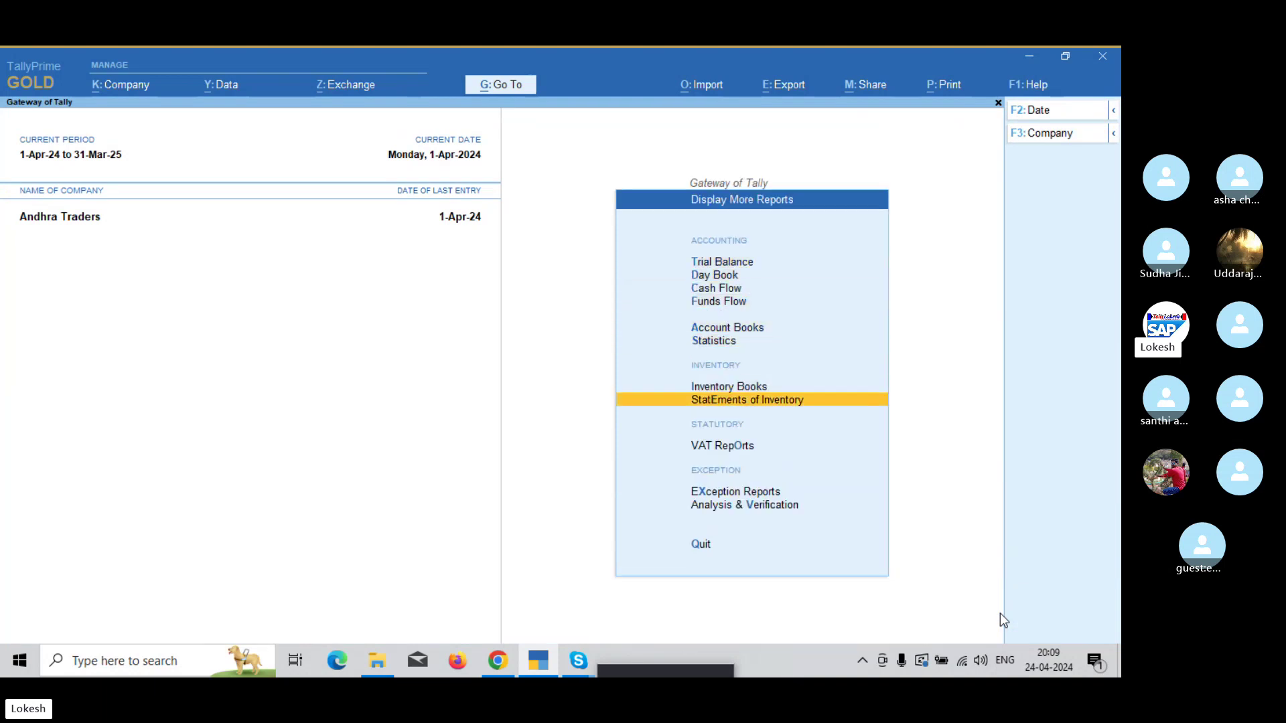
key("Return")
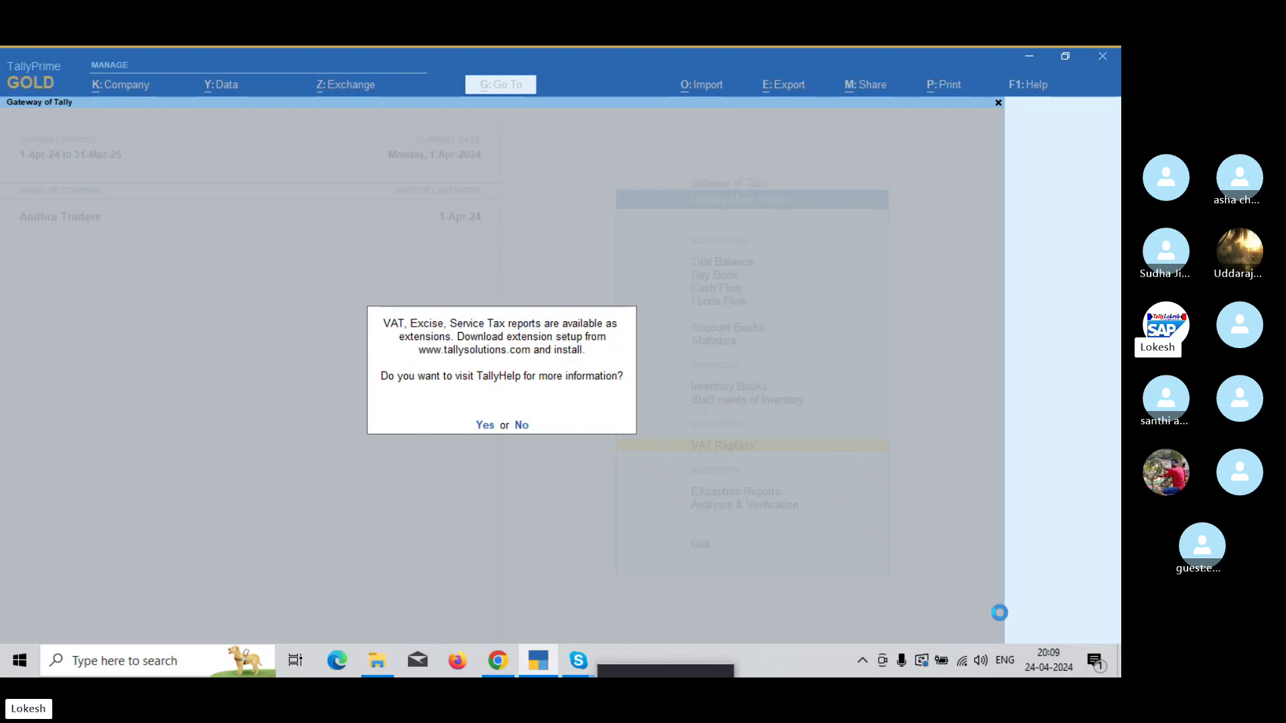
key("n")
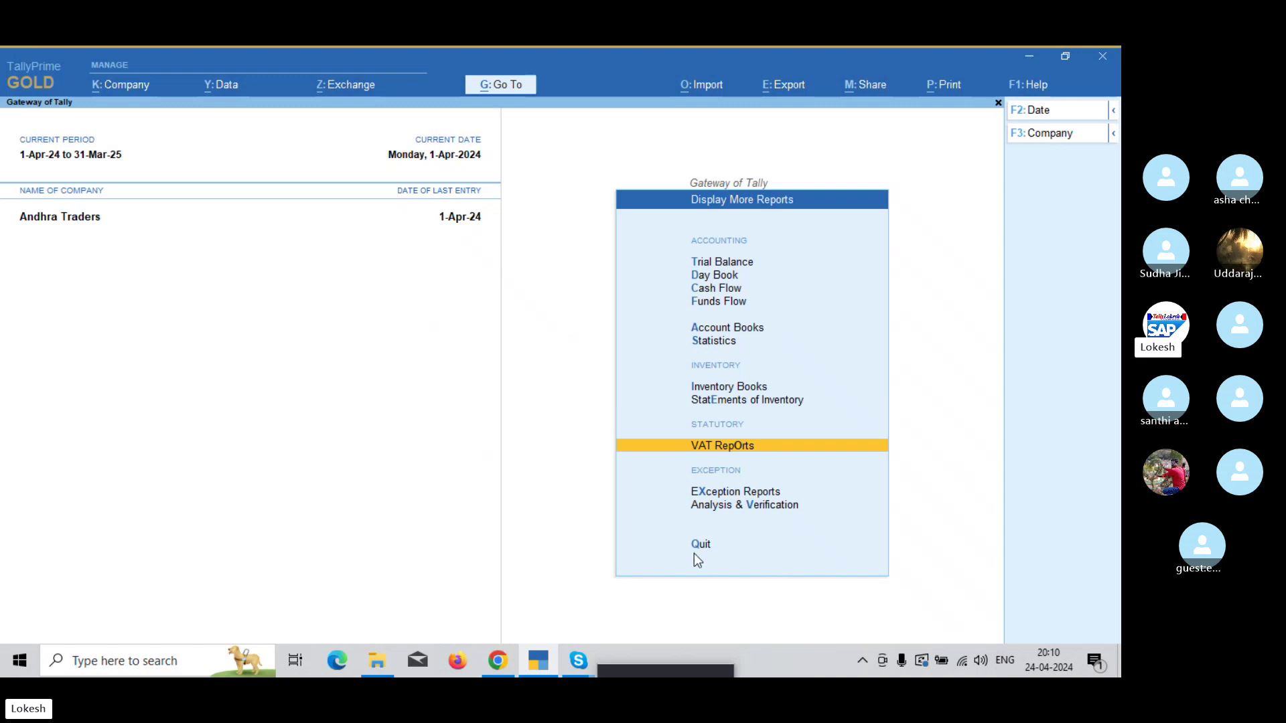
Switch to the main Skype call window and reveal its call controls
mouse_move(580, 662)
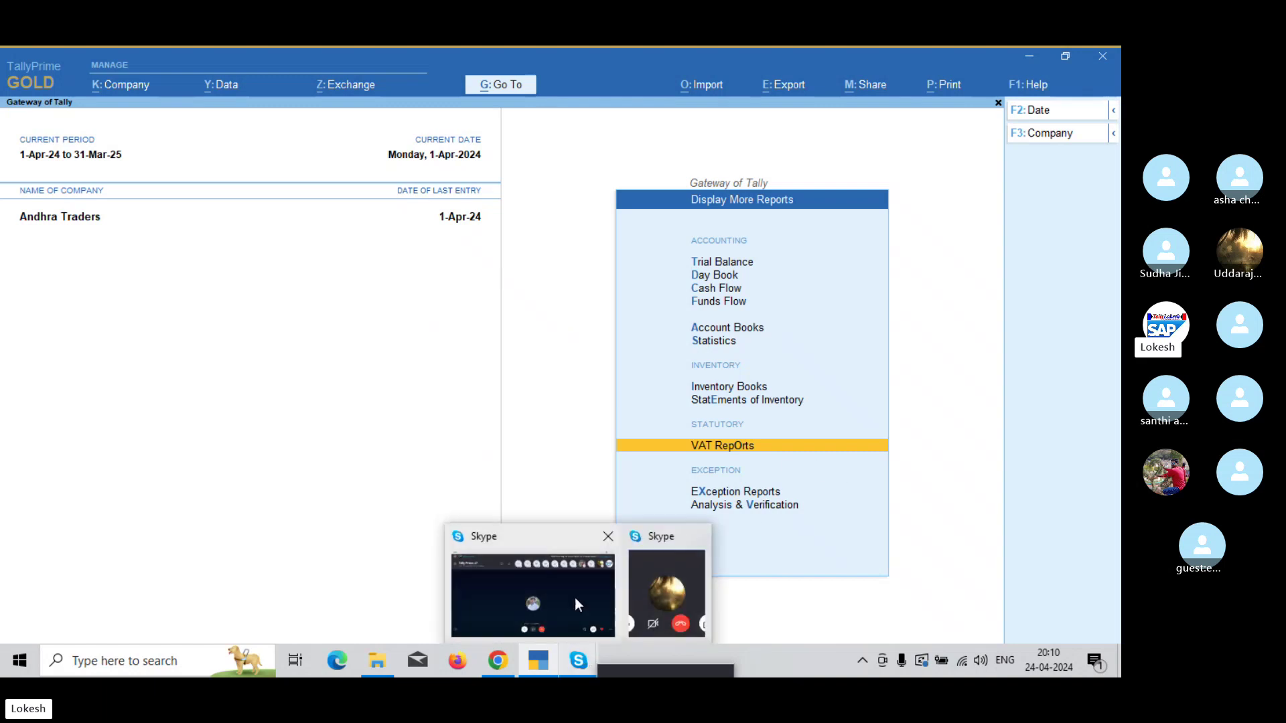
left_click(575, 597)
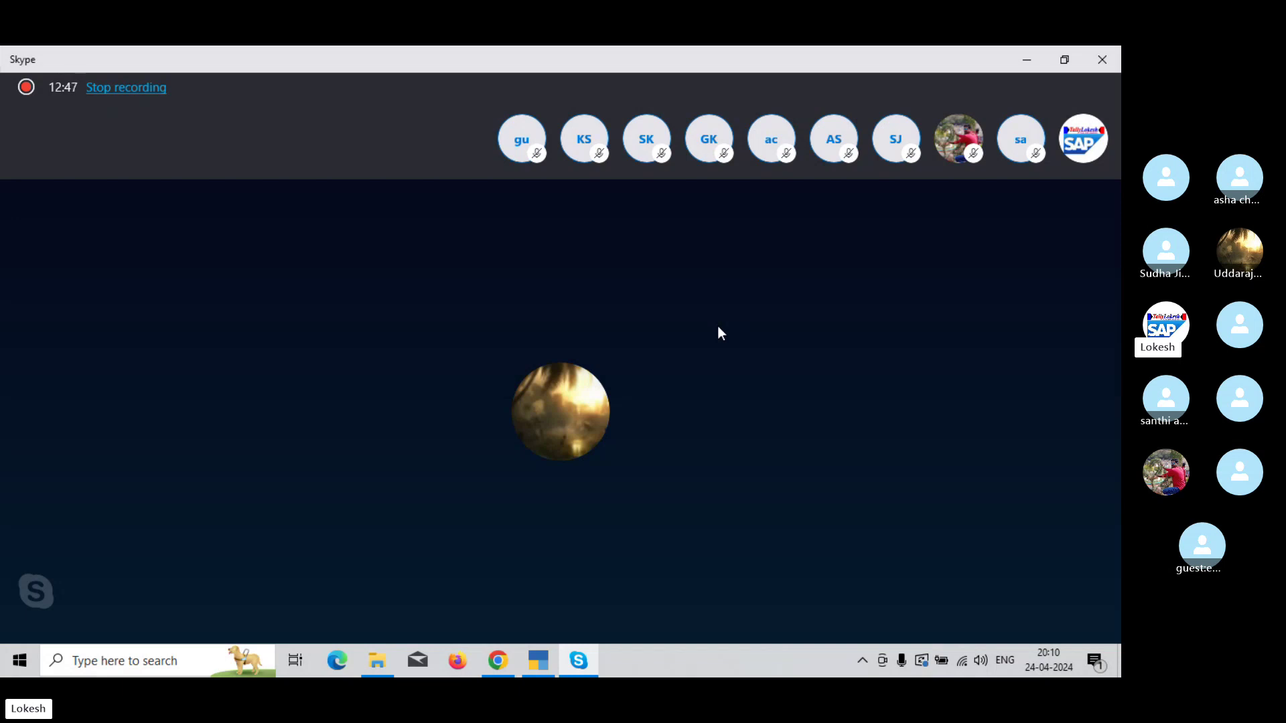
mouse_move(730, 320)
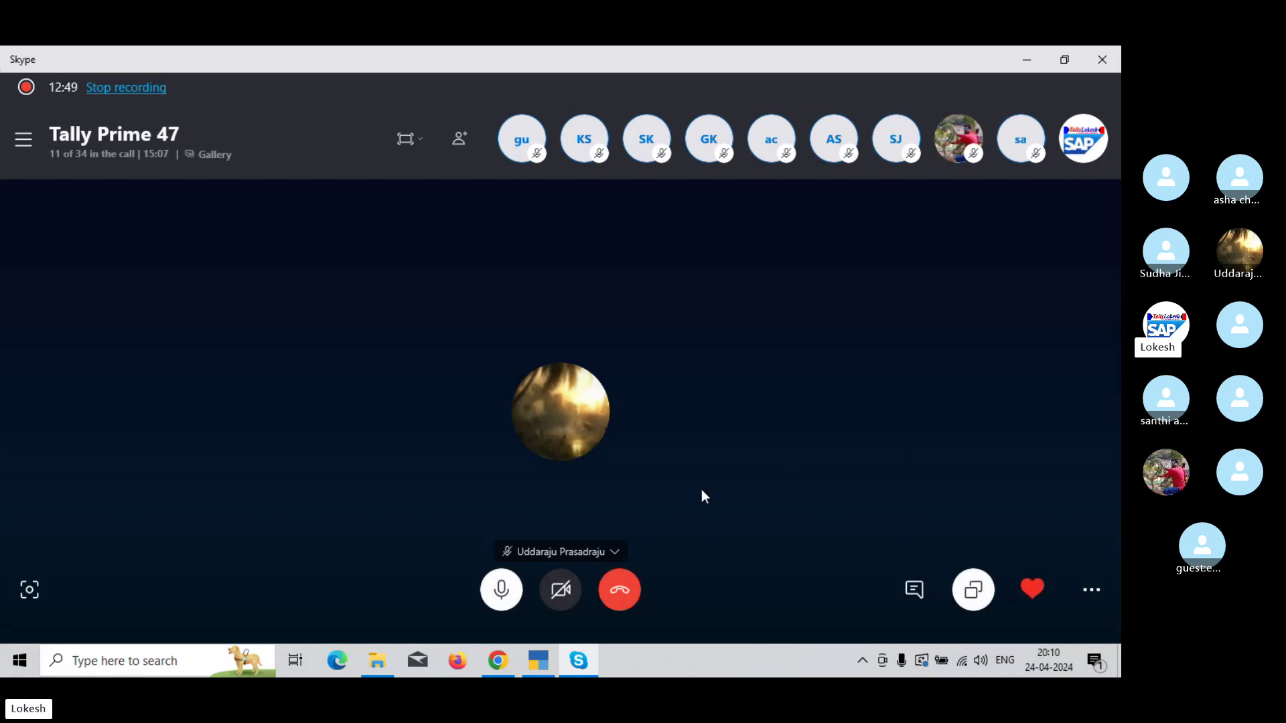